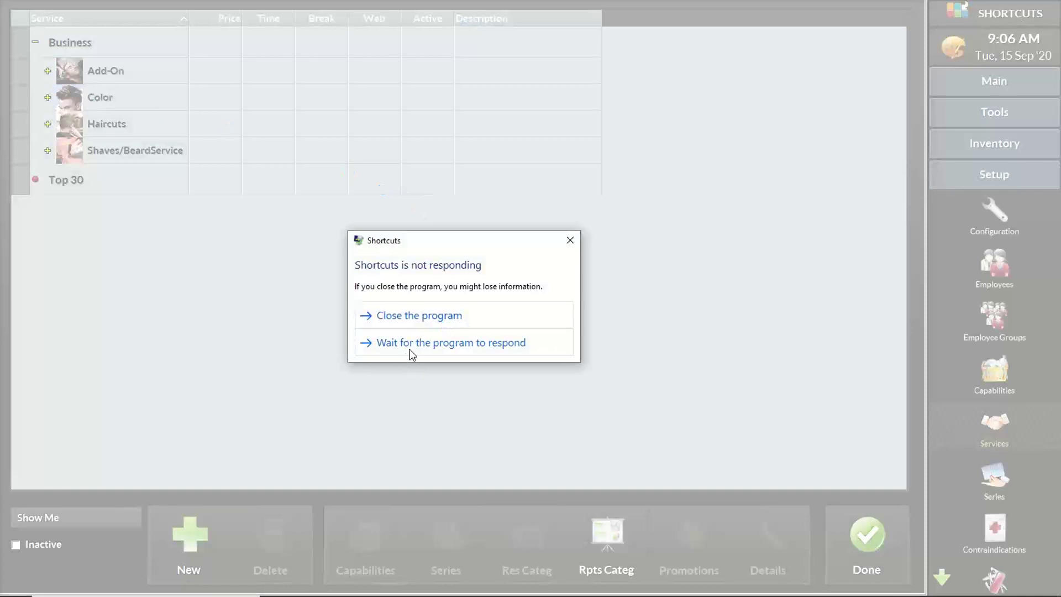
- Restart the unresponsive Shortcuts program and accept the database warning without enabling online services
click(409, 347)
click(400, 315)
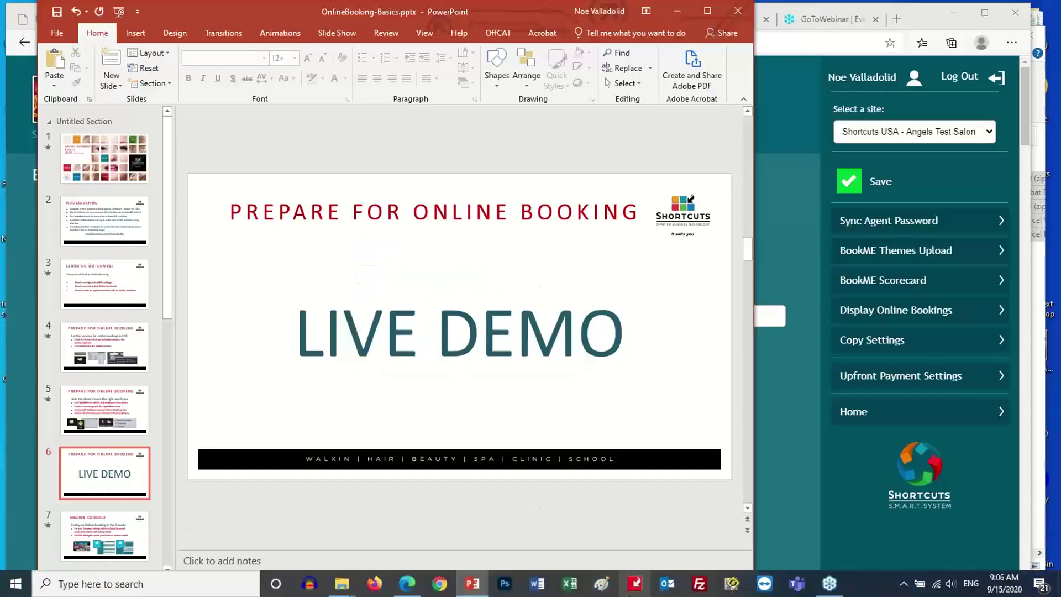
click(631, 594)
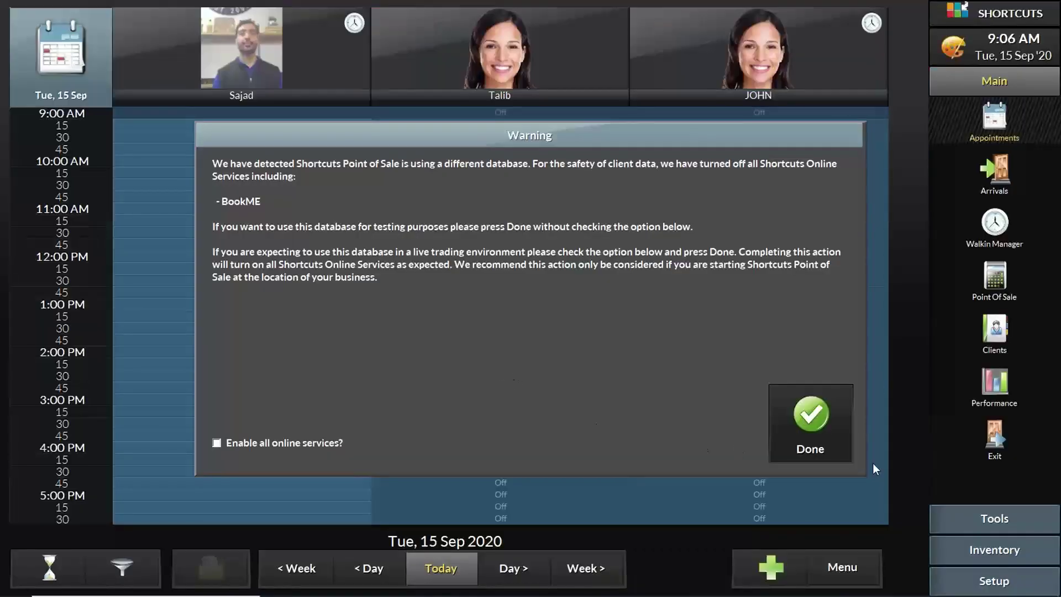
click(831, 427)
- Examine the web and active settings of the services in the Color and Haircuts categories of the services setup
click(994, 580)
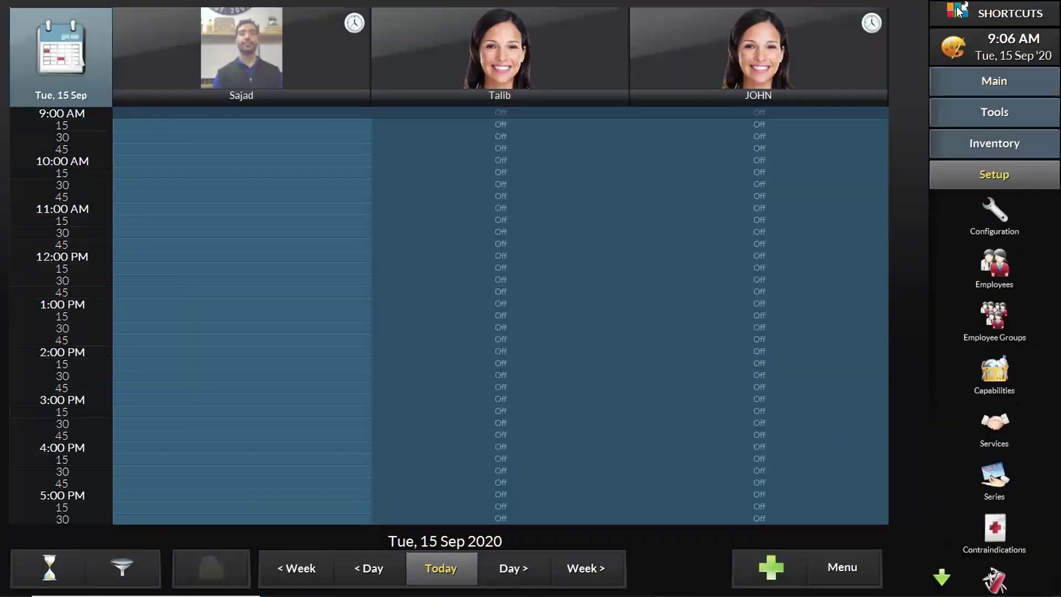
click(995, 427)
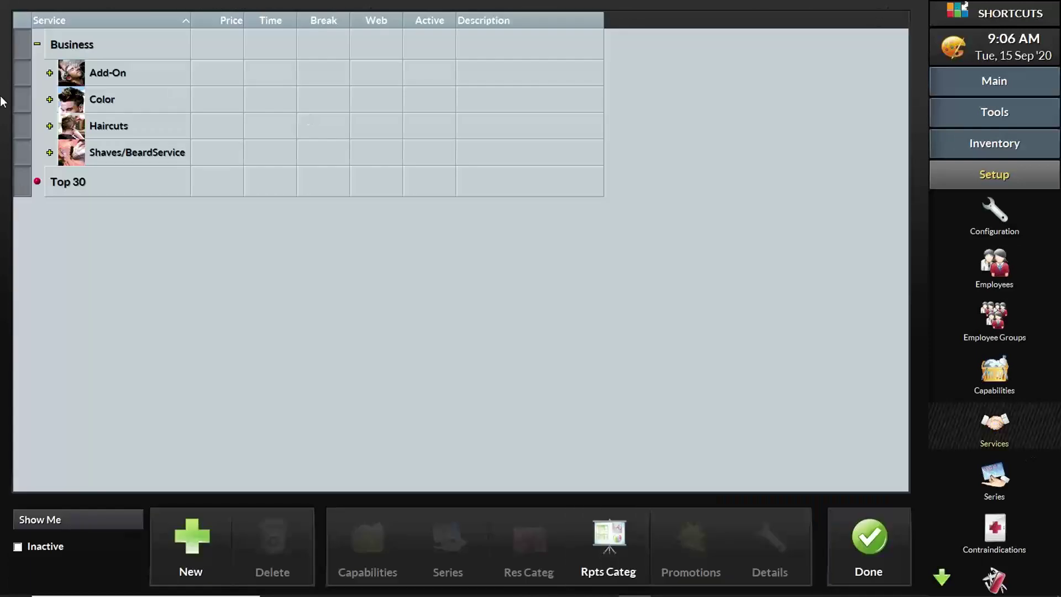
click(49, 100)
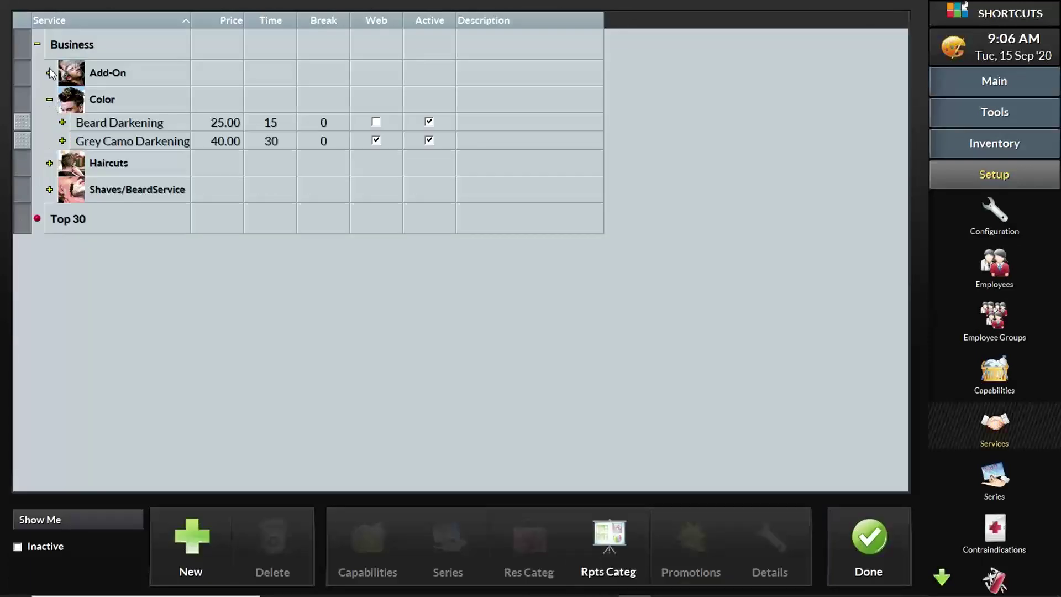
click(49, 163)
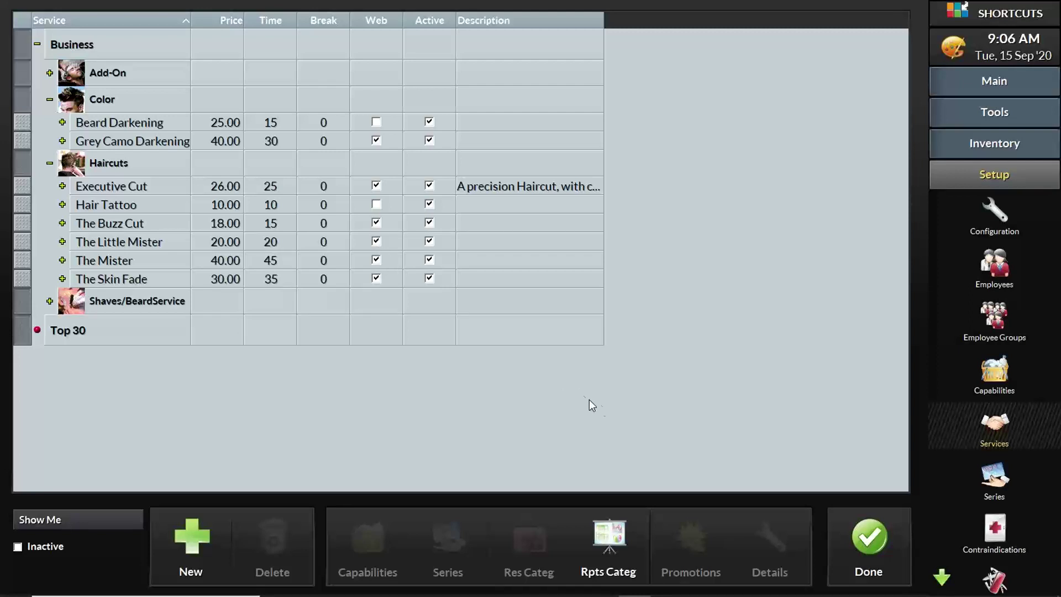
click(883, 555)
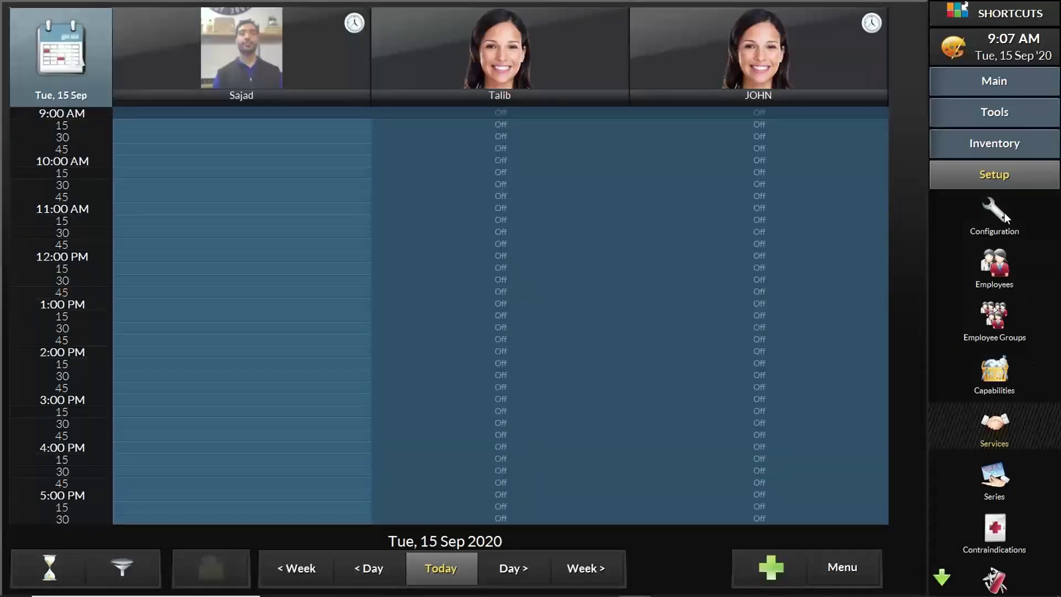
- Review the opening hours in the general Business setup, including Tuesday's time entry, and close the configuration
click(1013, 175)
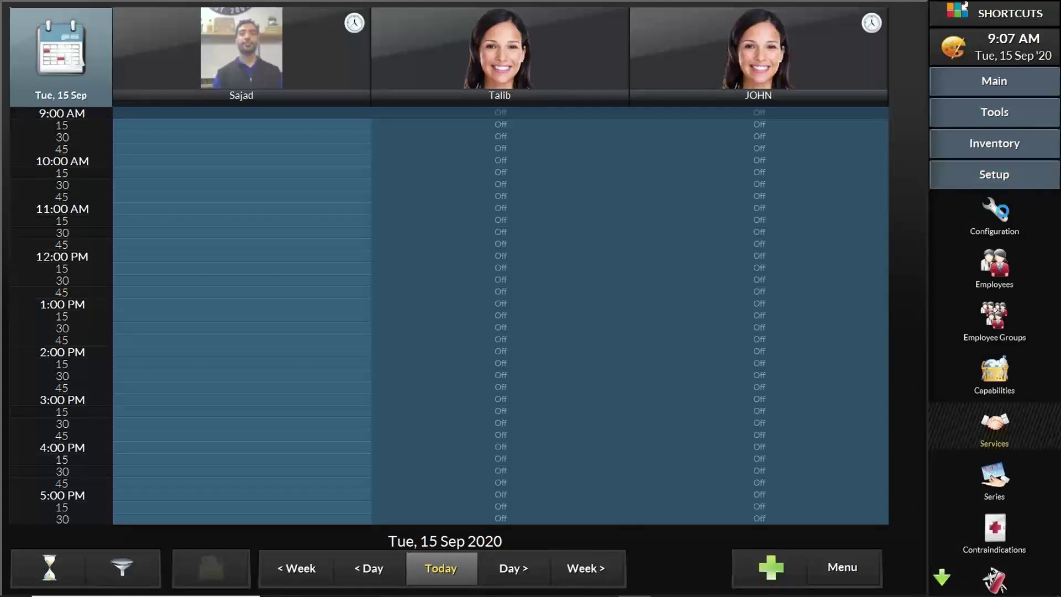
click(1003, 211)
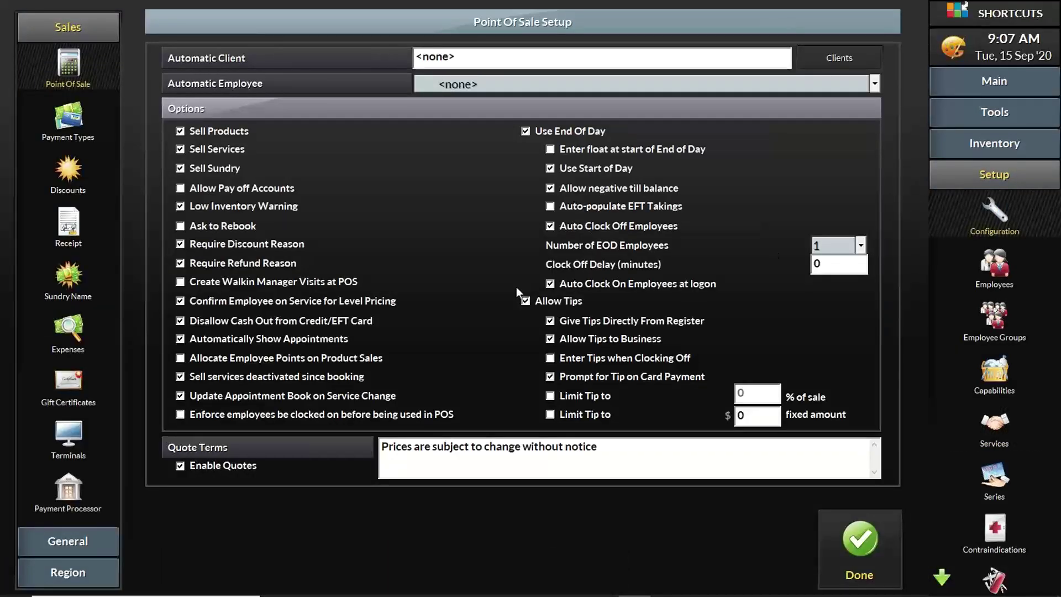
click(88, 539)
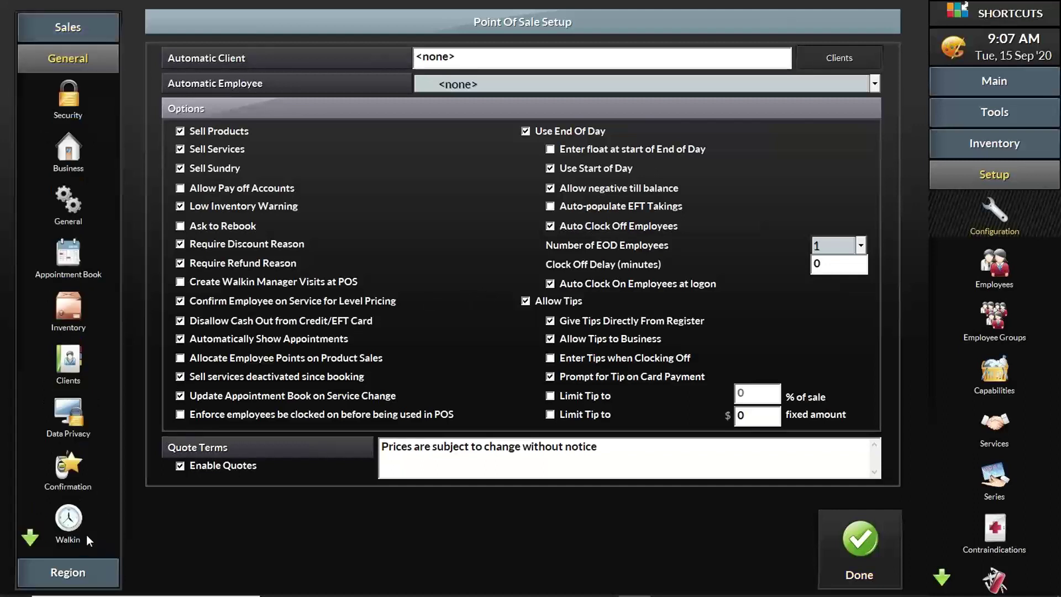
click(69, 150)
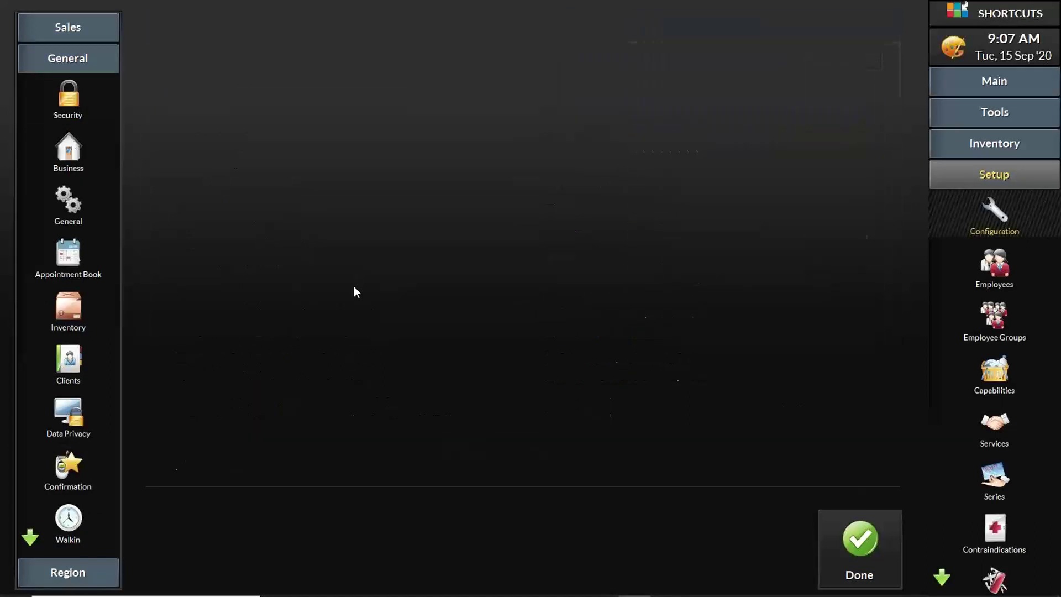
click(639, 341)
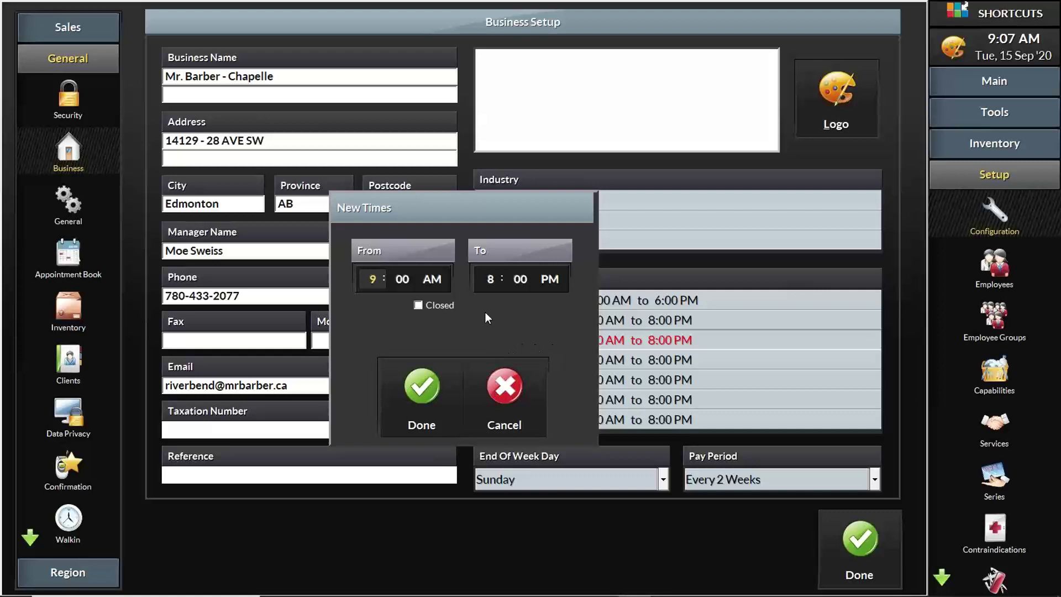
click(499, 379)
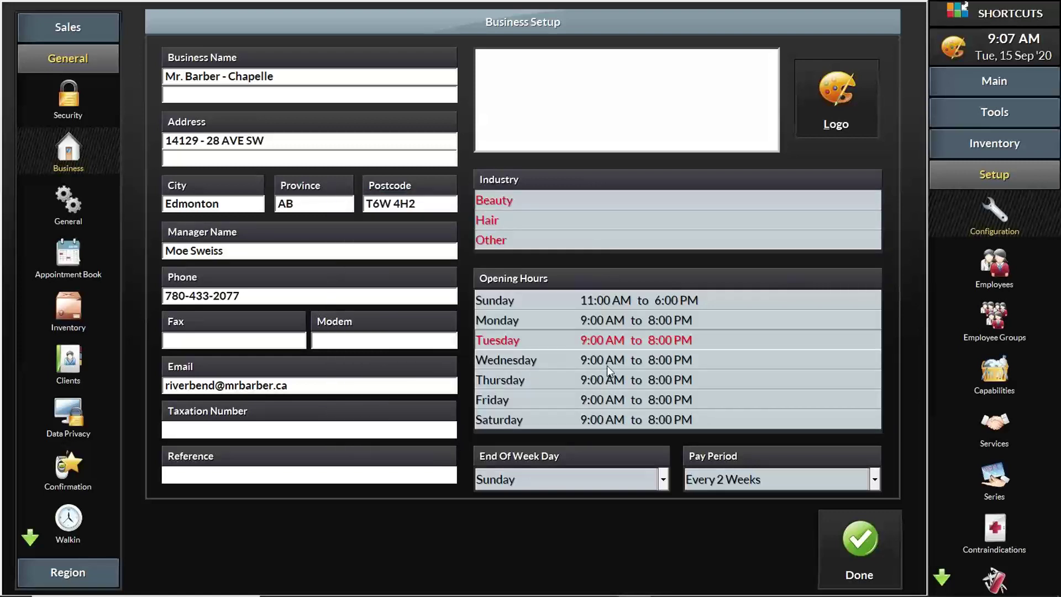
click(861, 554)
click(728, 301)
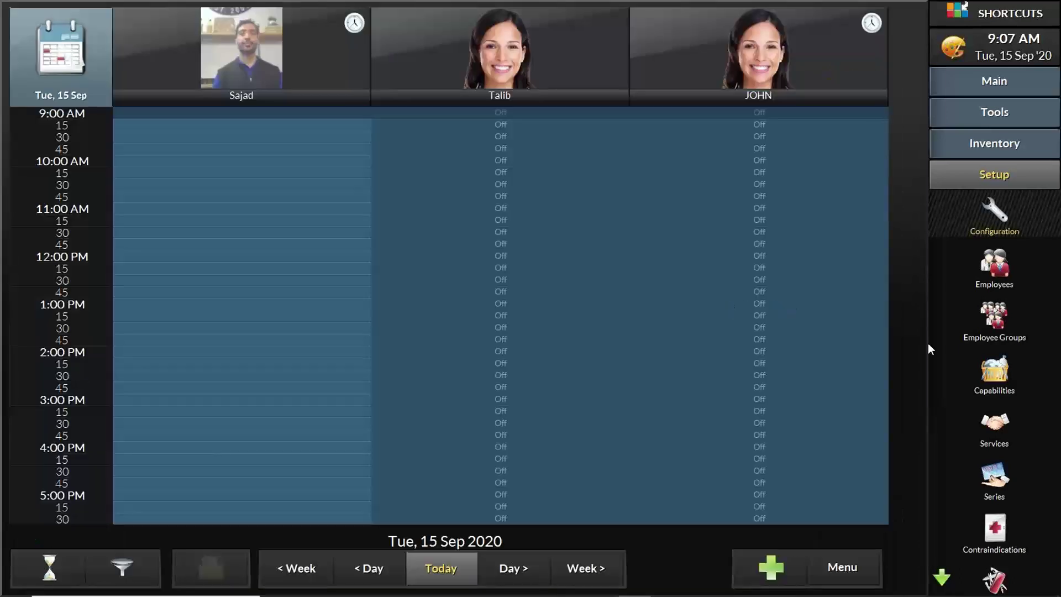
- Examine which employees and services are assigned to the Stylist capability in the capabilities setup
click(1000, 372)
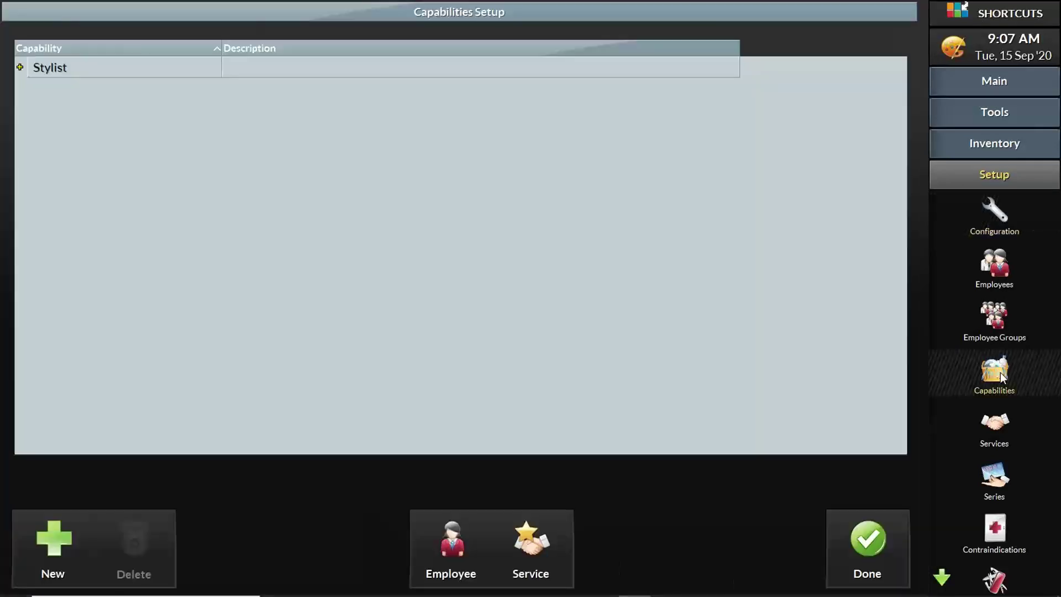
click(20, 67)
click(32, 88)
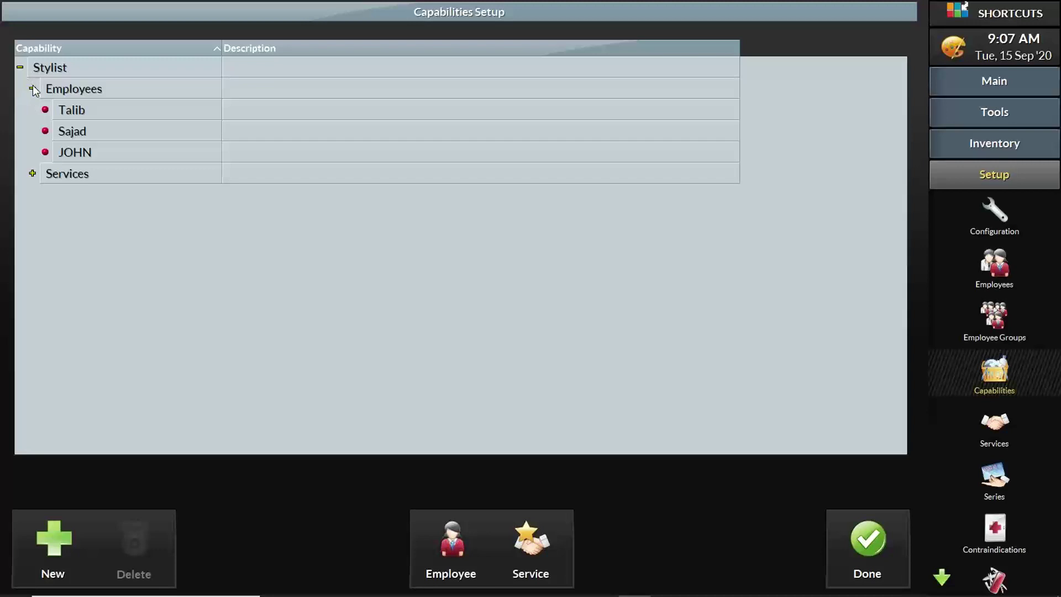
click(31, 172)
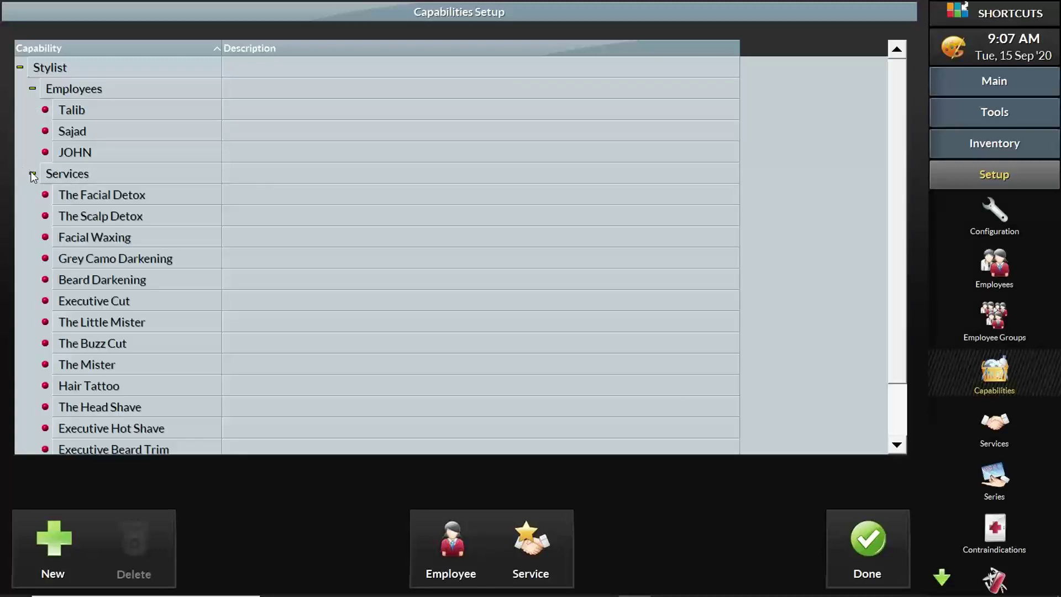
scroll(197, 191, down, 2)
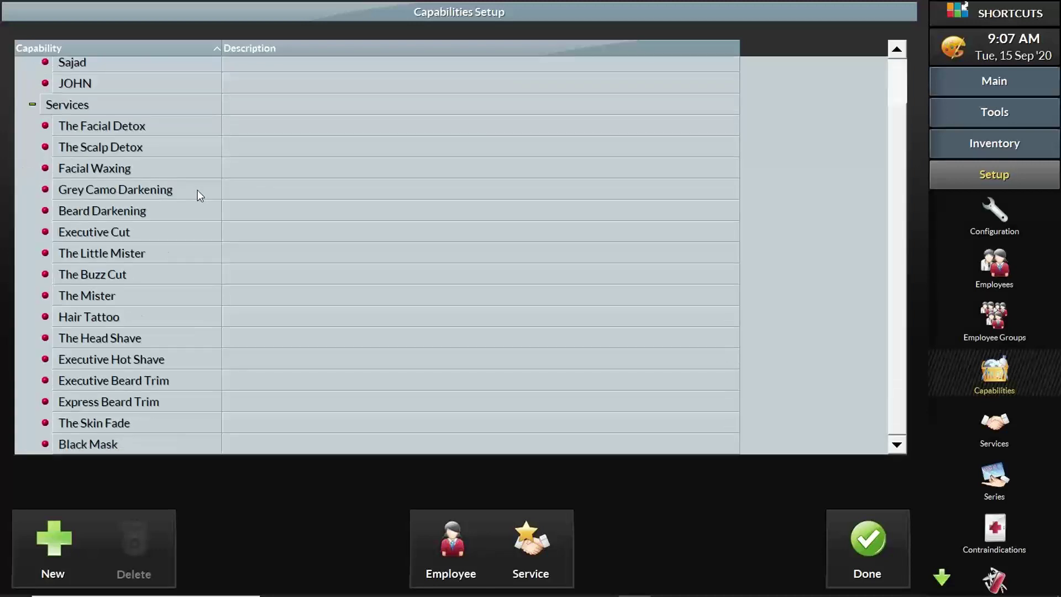
scroll(185, 232, up, 2)
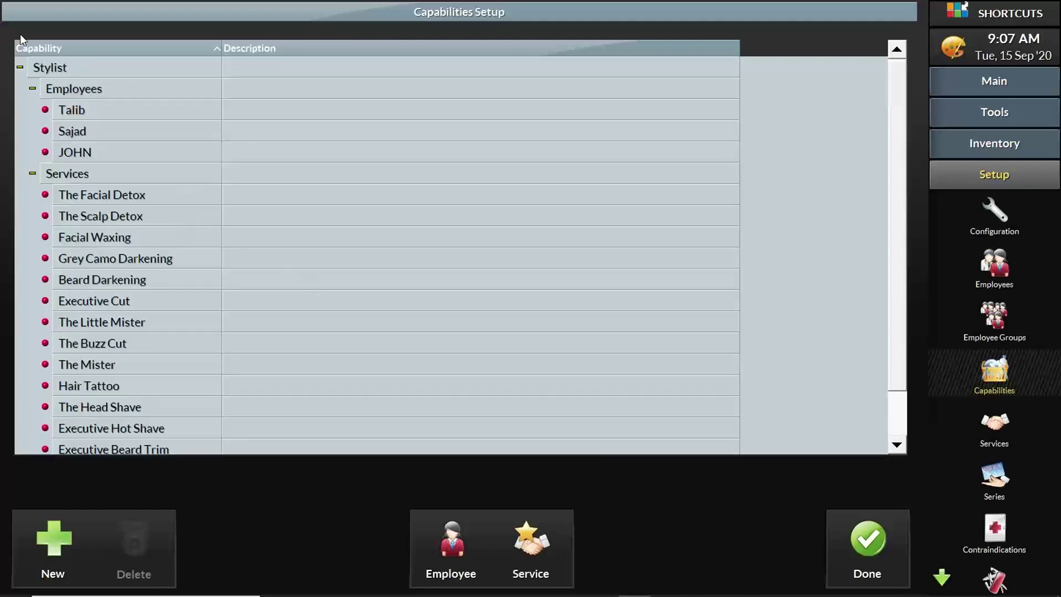
click(20, 67)
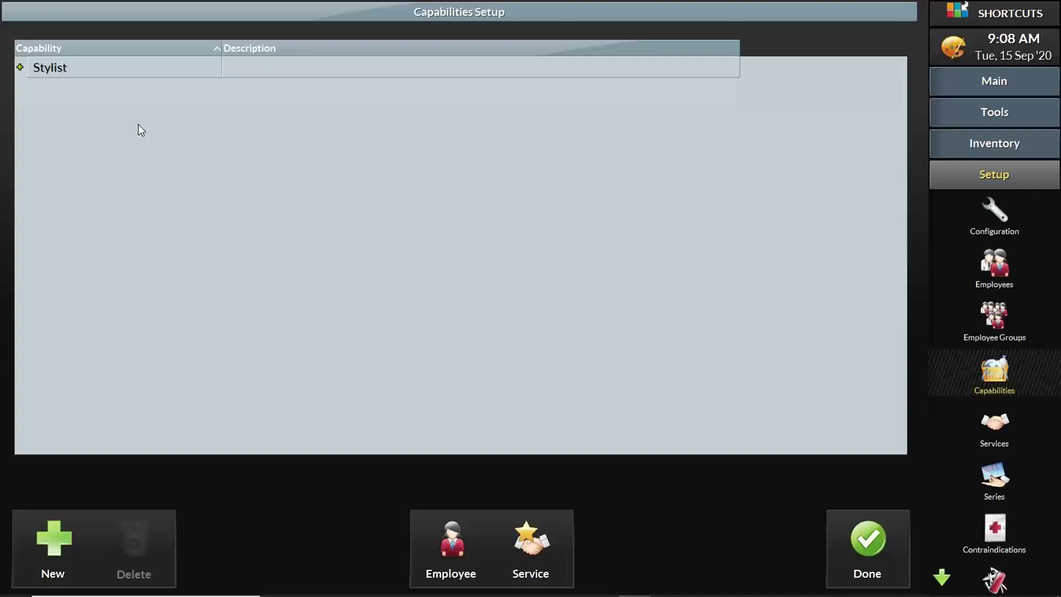
- Create a new capability named Color in the capabilities setup
click(78, 538)
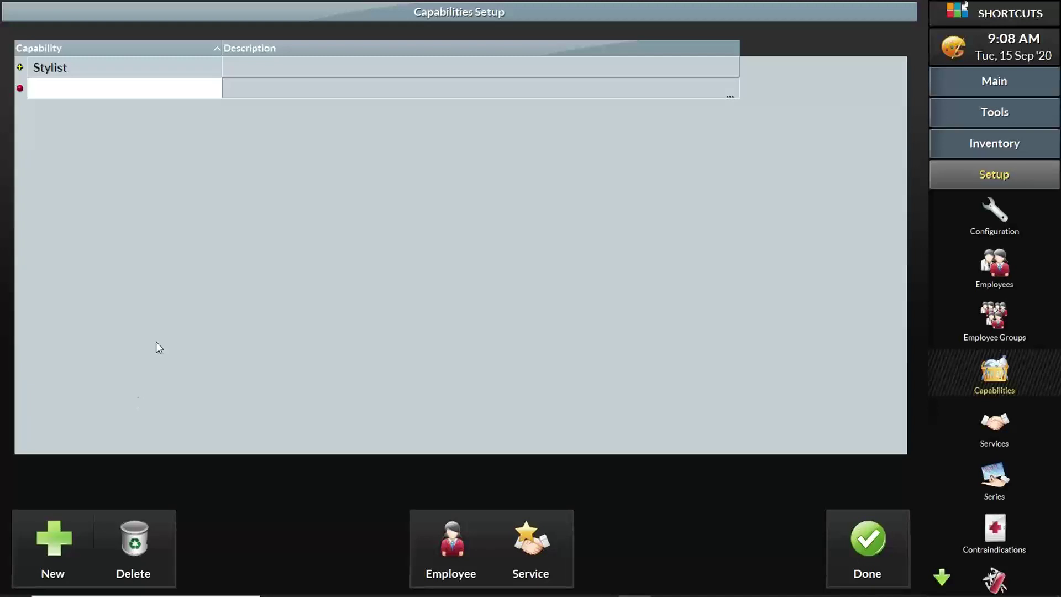
text(Color)
click(466, 532)
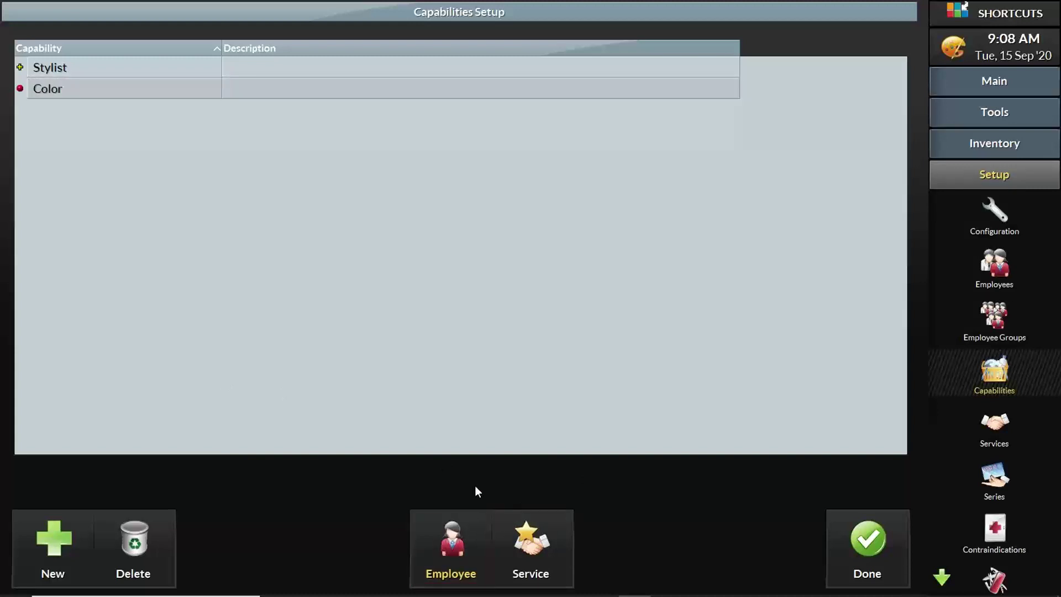
- Assign the whole Color service category, with Beard Darkening and Grey Camo Darkening, to the Color capability and accept the missing-employee warning
click(545, 550)
click(546, 546)
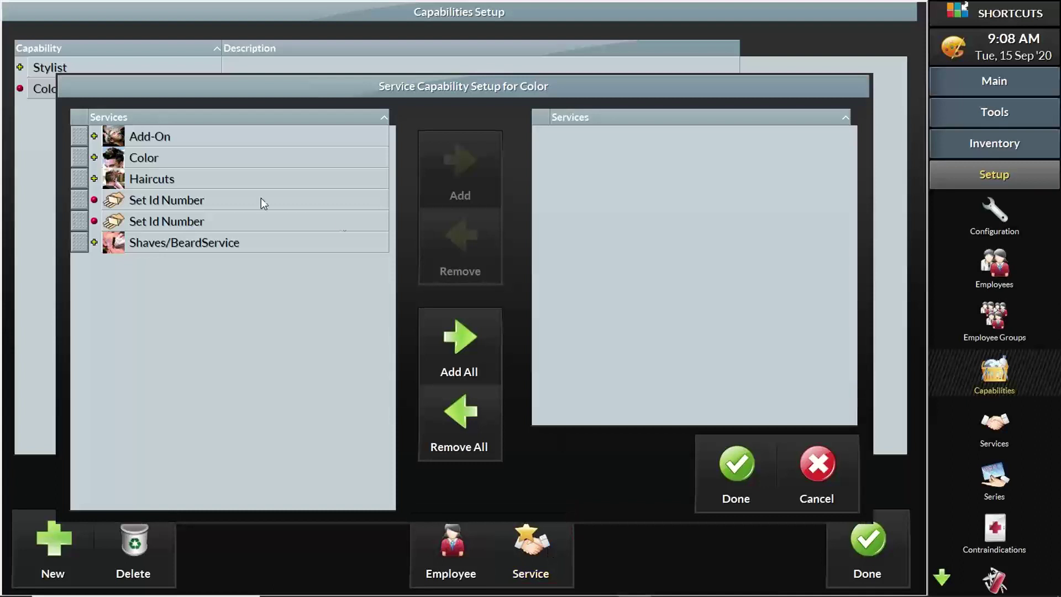
click(93, 158)
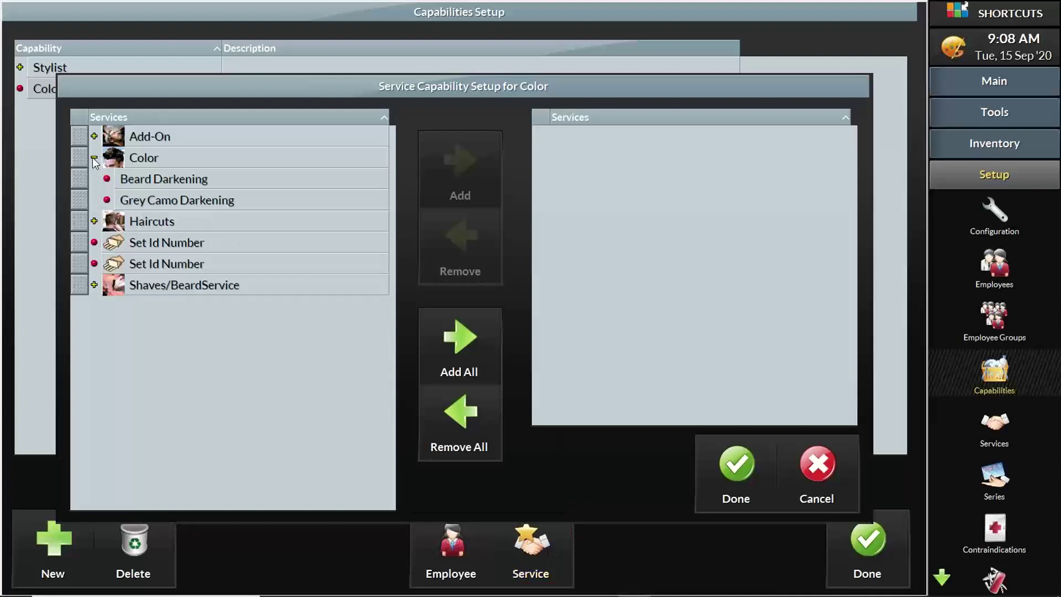
click(86, 175)
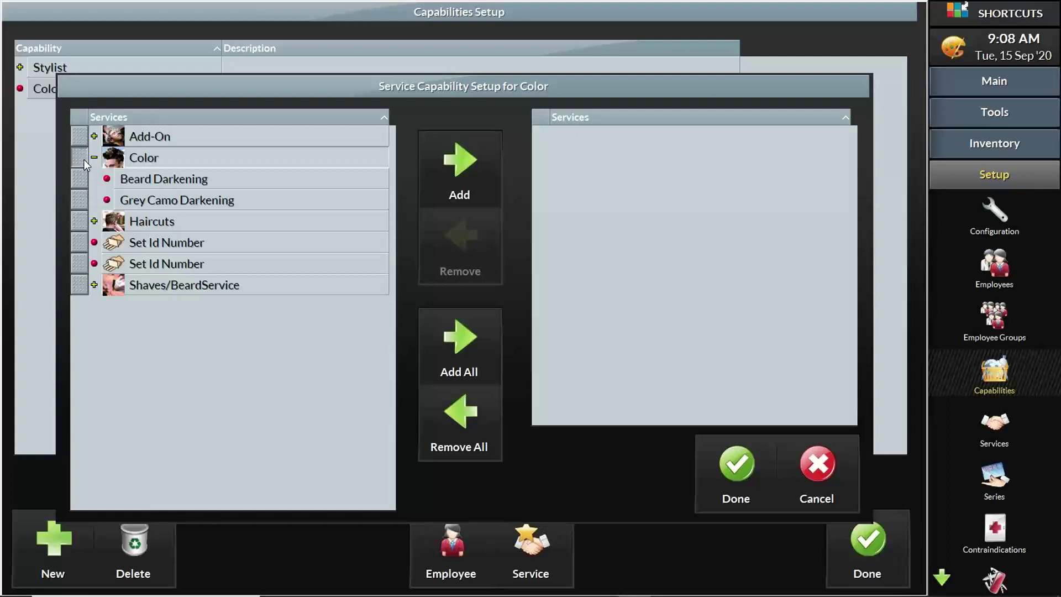
click(448, 181)
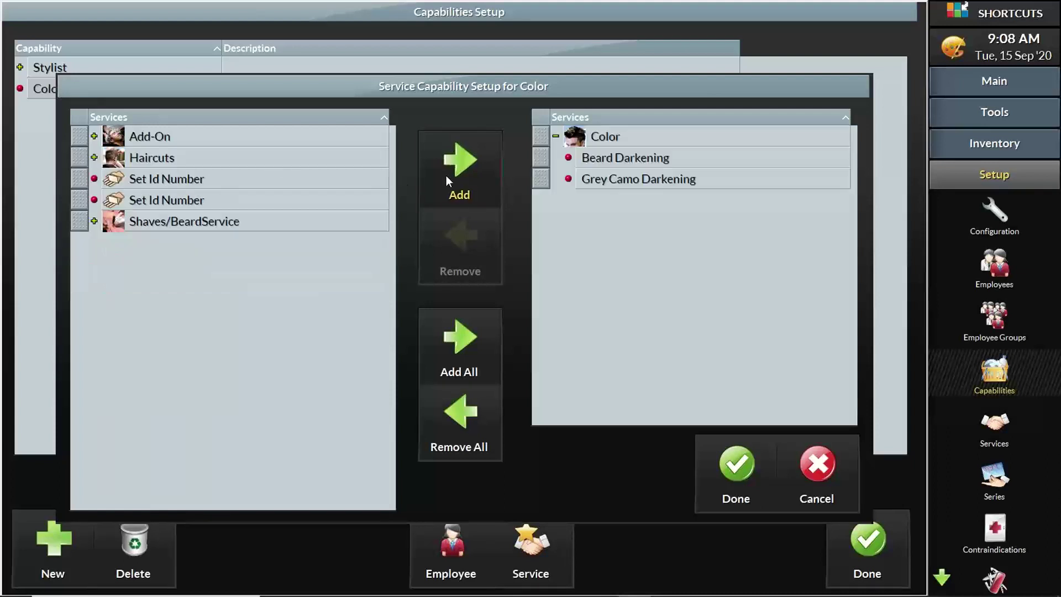
click(734, 476)
click(730, 308)
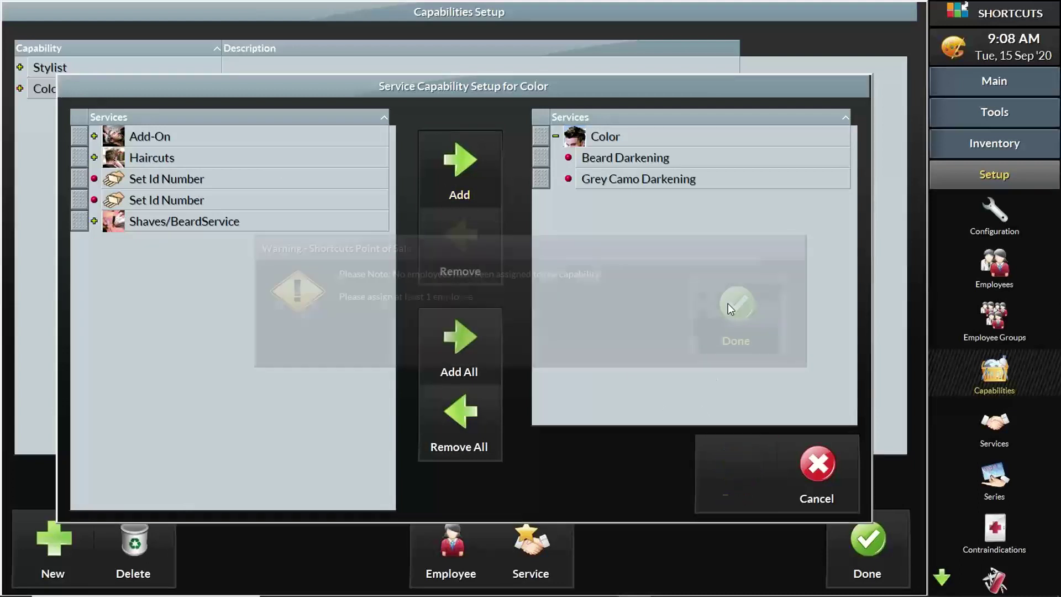
click(728, 304)
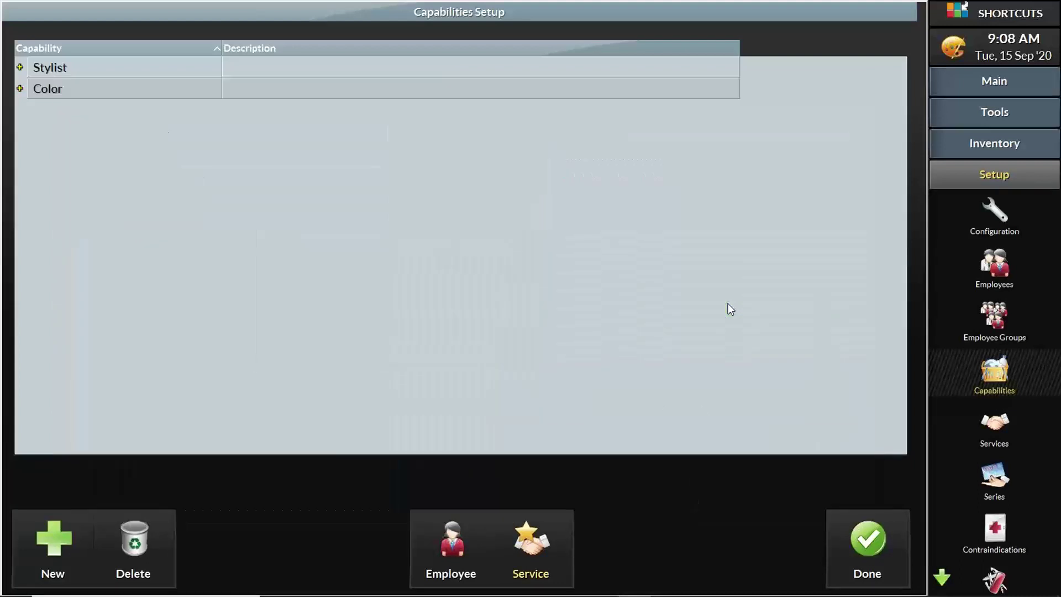
- Check the services under the Color capability and assign the second listed employee to it
click(20, 88)
click(33, 110)
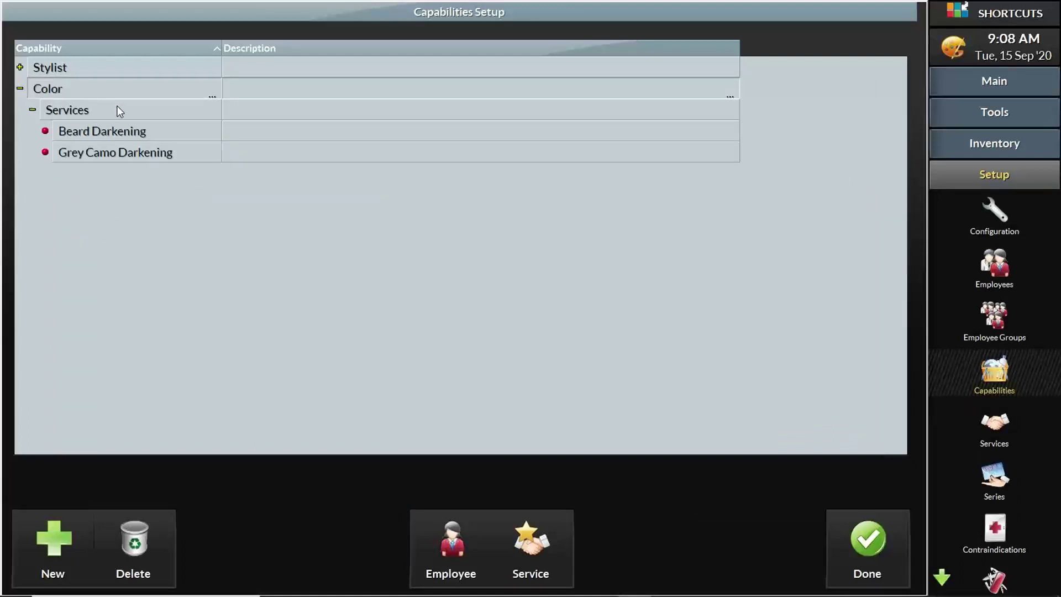
click(465, 529)
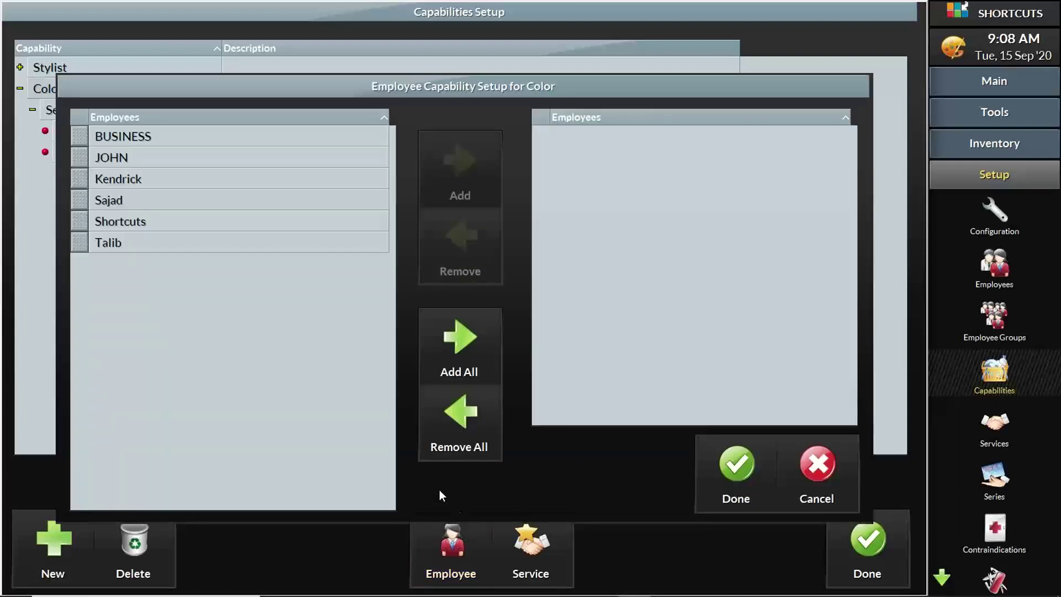
click(75, 158)
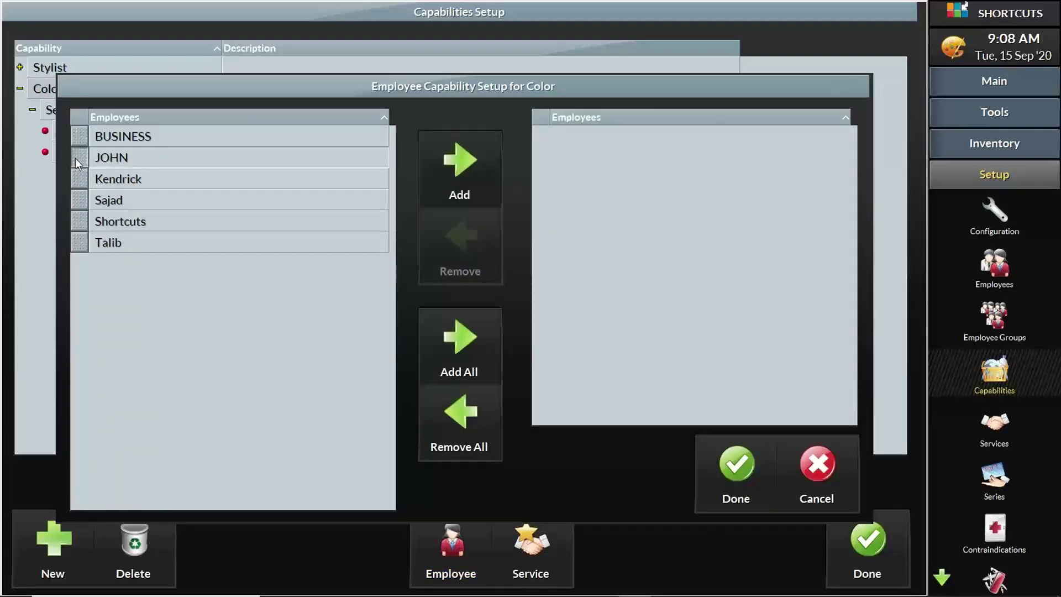
click(449, 159)
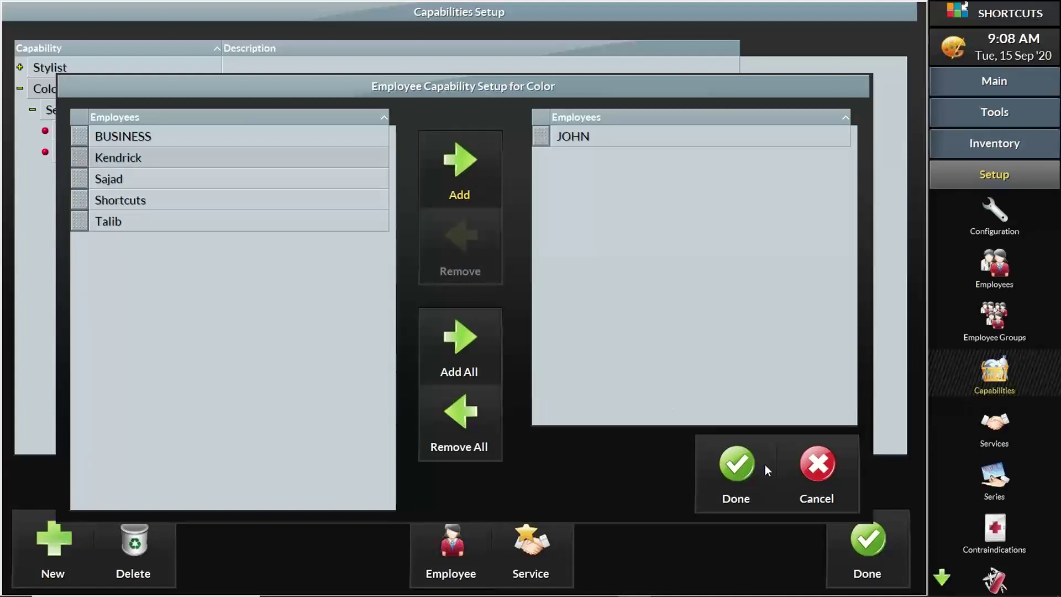
click(742, 466)
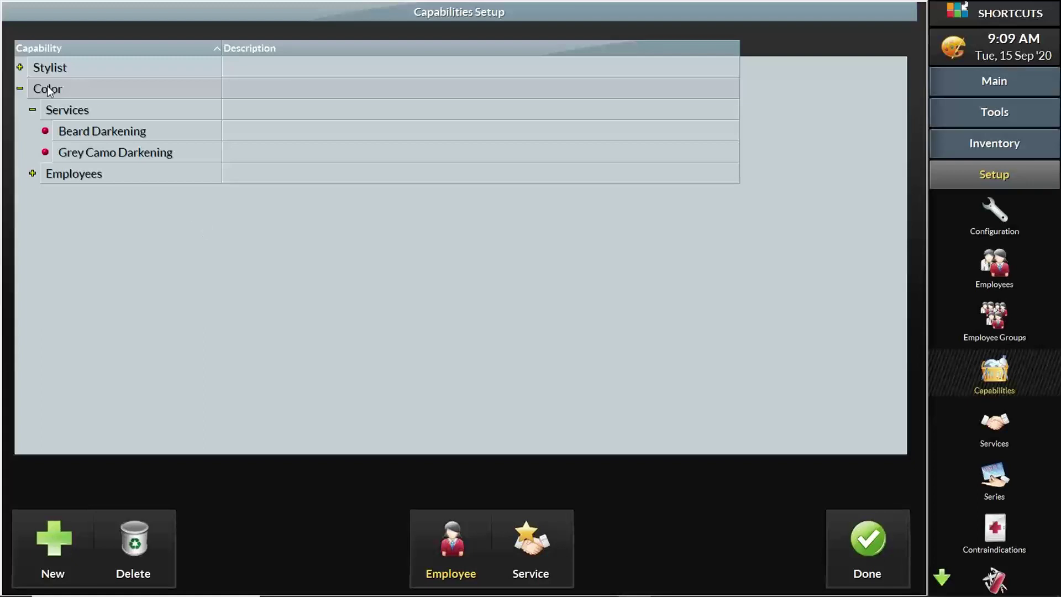
click(20, 88)
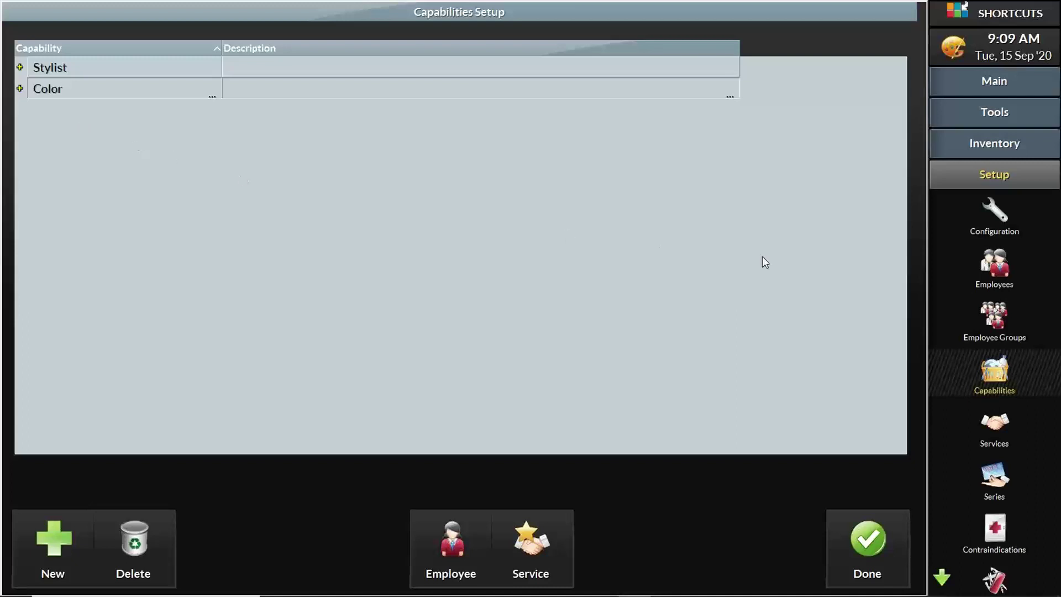
- Review the work schedules of all employees from September 2020 into January 2021, and close the schedule, employee and capabilities setup
click(1005, 267)
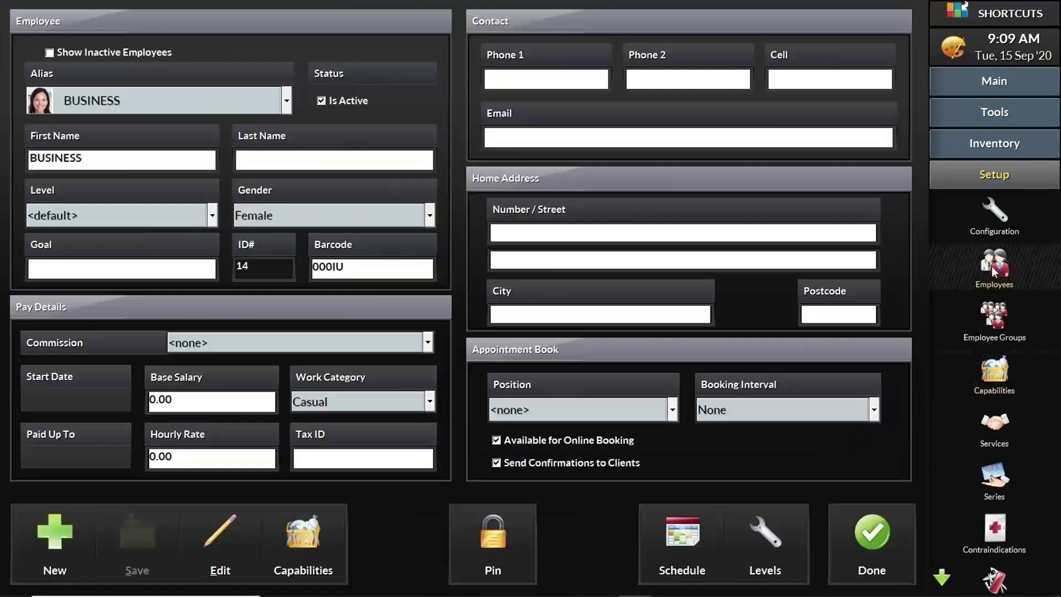
click(679, 528)
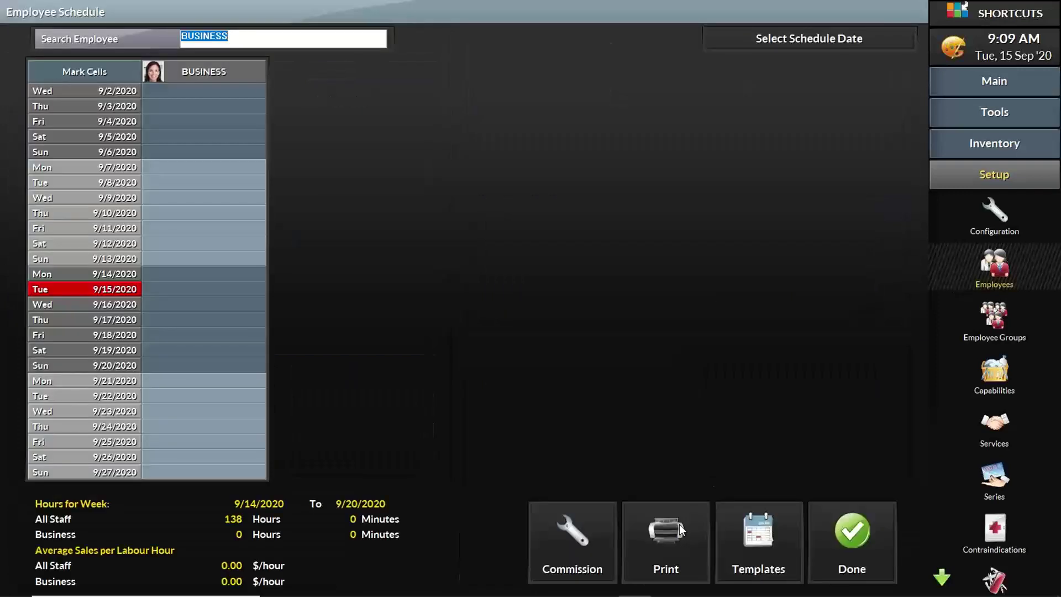
key(BackSpace)
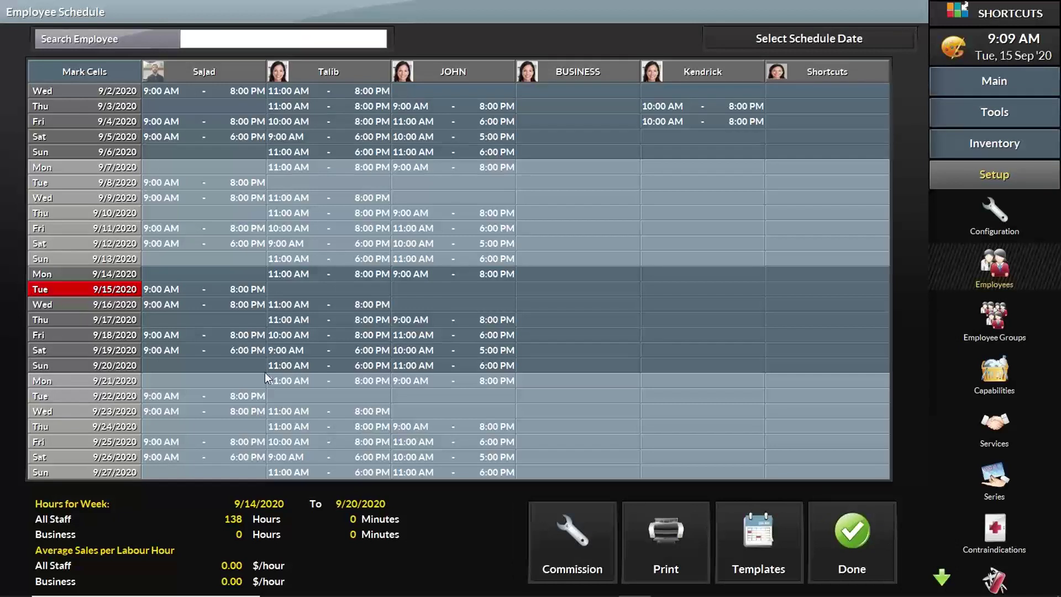
drag(327, 430, 521, 508)
click(860, 562)
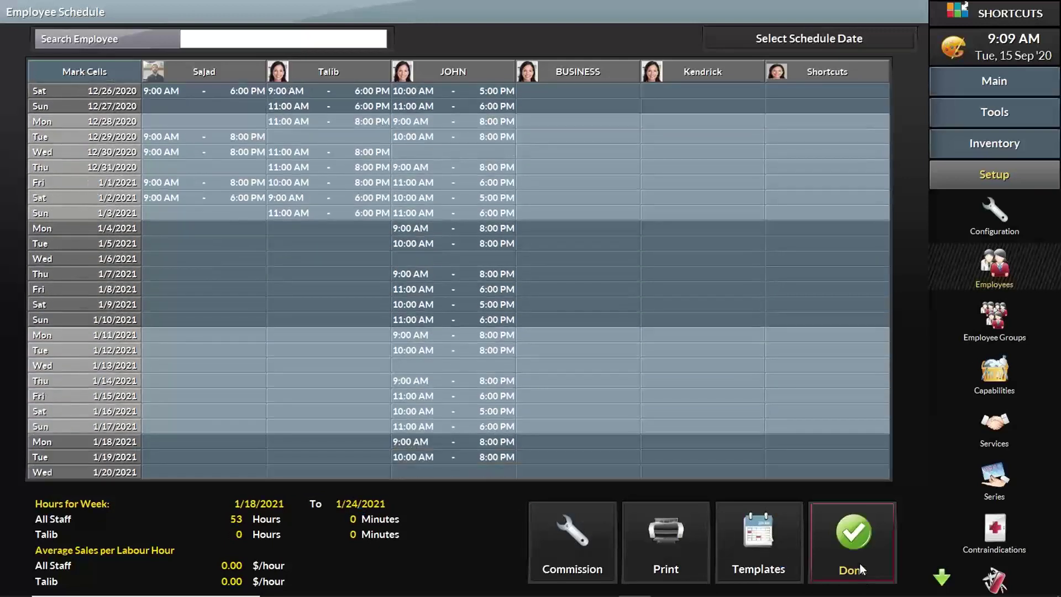
click(881, 556)
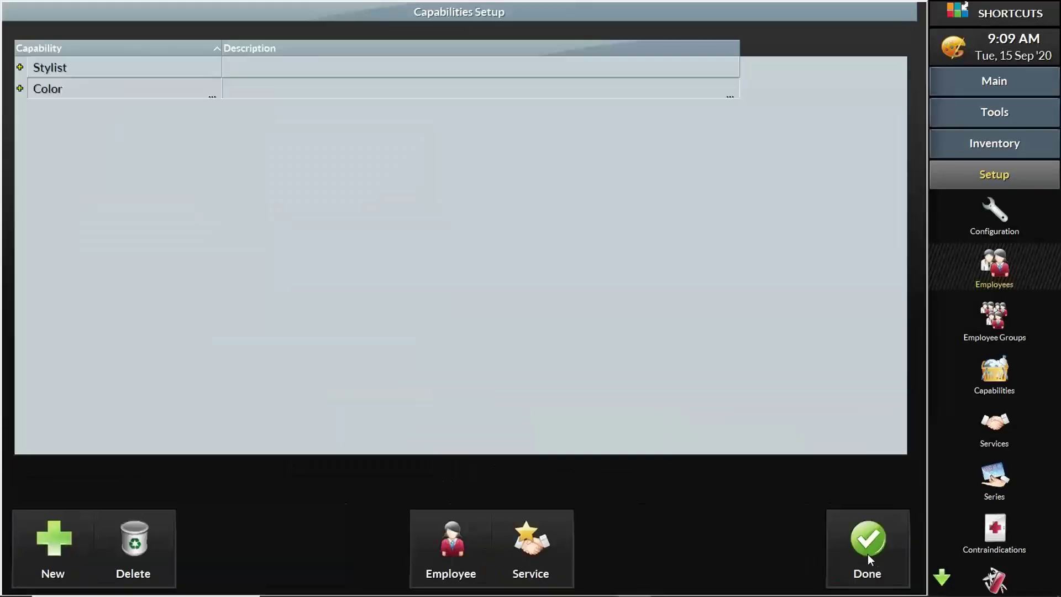
click(867, 553)
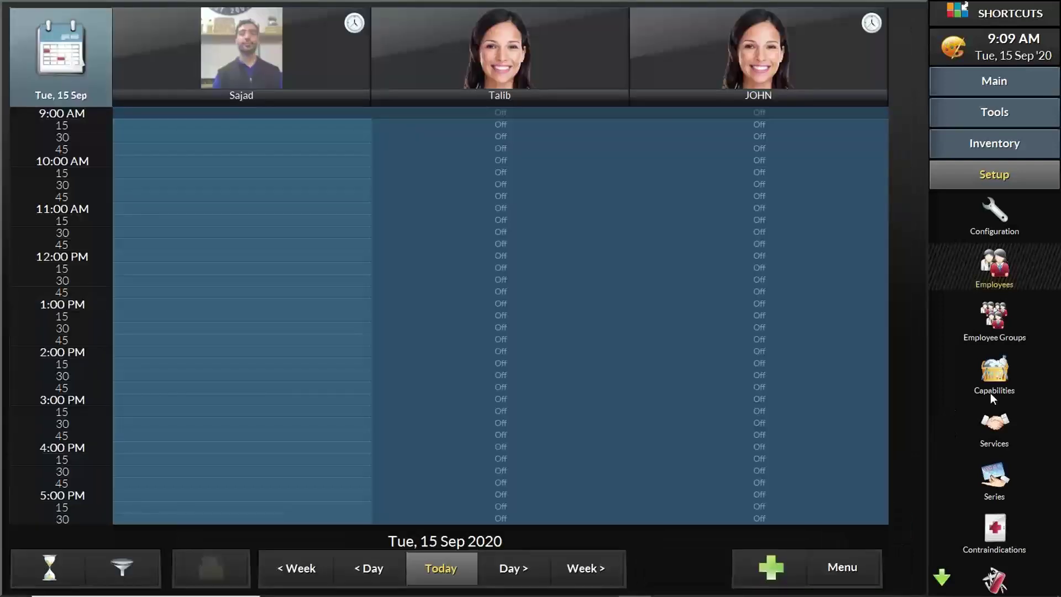
- Open the services setup, switch to the OnlineBooking-Basics presentation in PowerPoint and start the slide show at the Live Demo slide
click(994, 424)
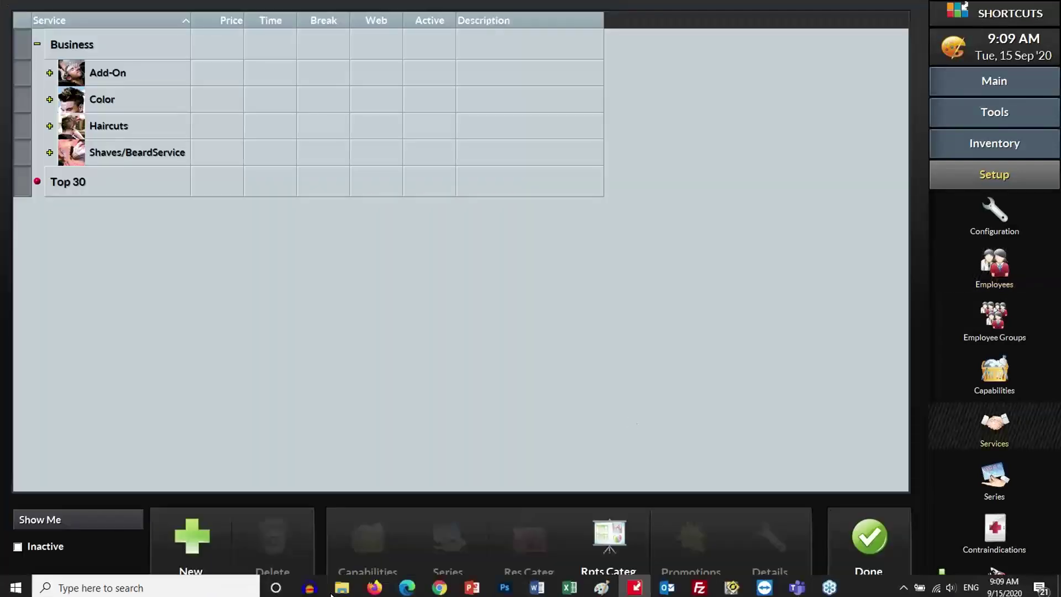
click(472, 584)
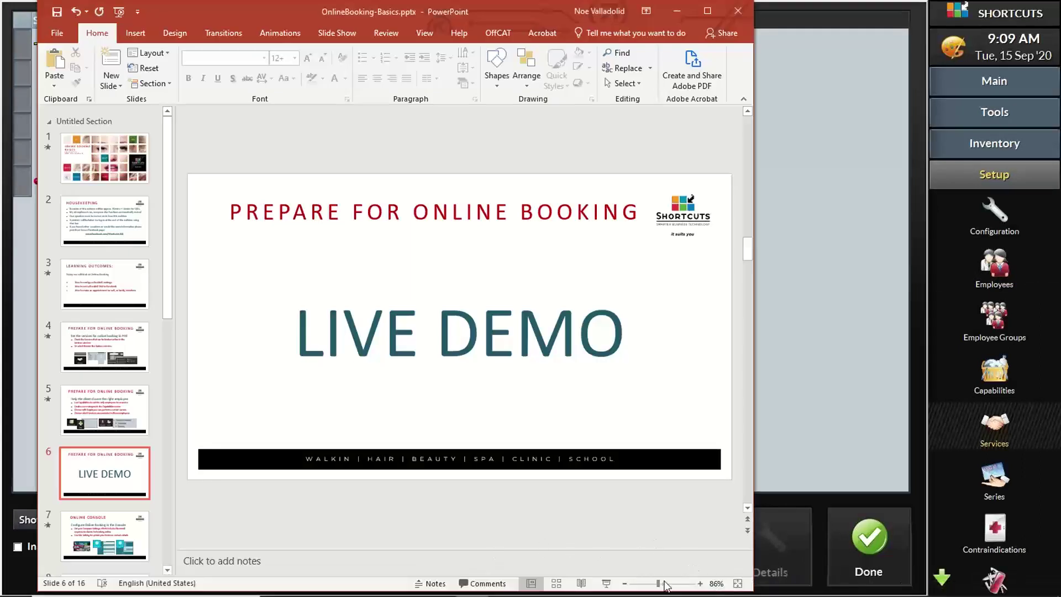
click(606, 583)
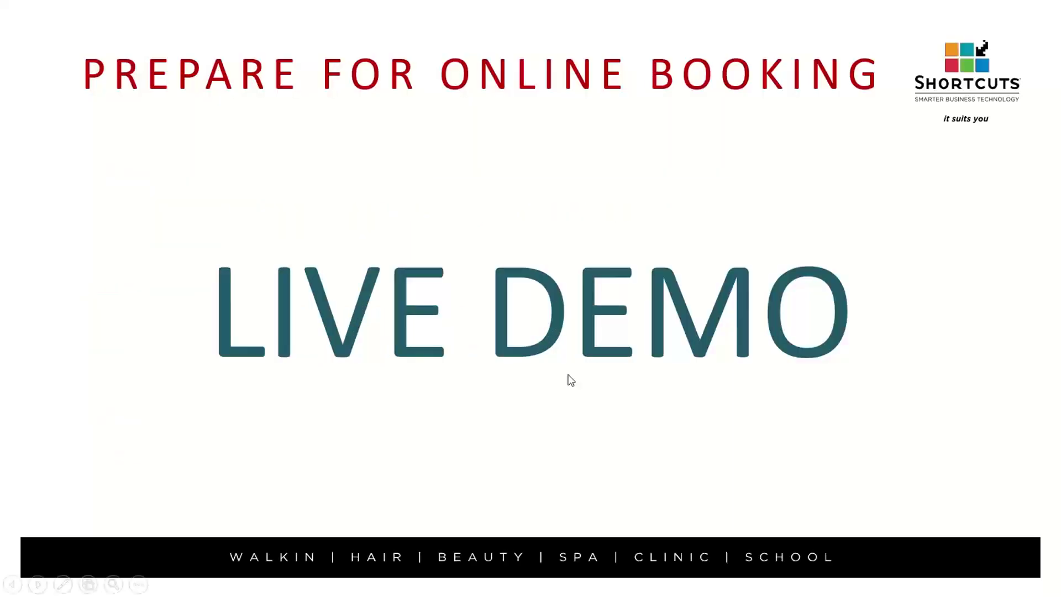
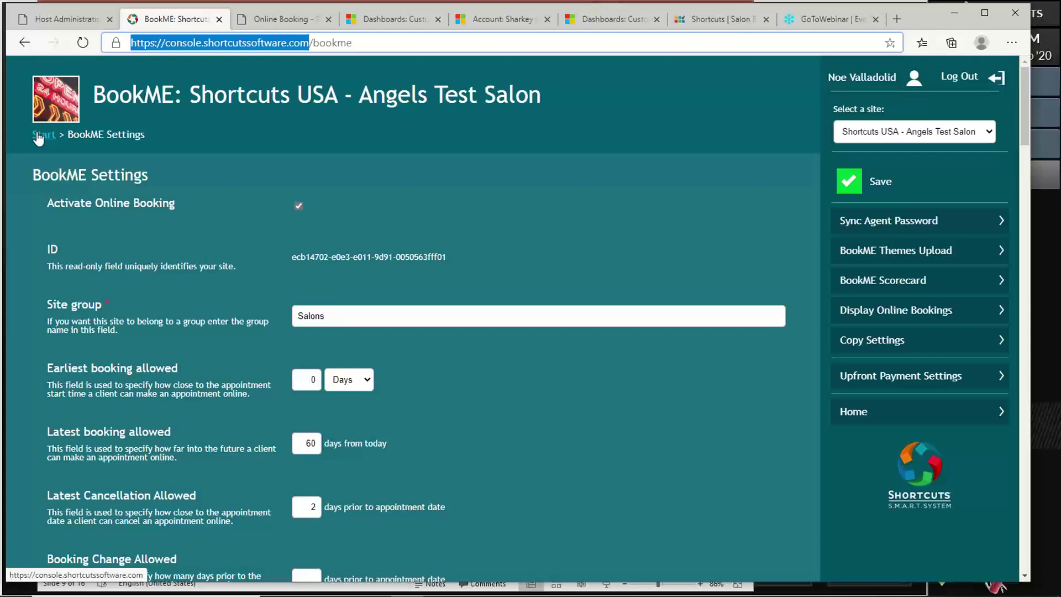
- Open the company settings from the console's start page and compare the company logo with the one on the online booking page
click(37, 135)
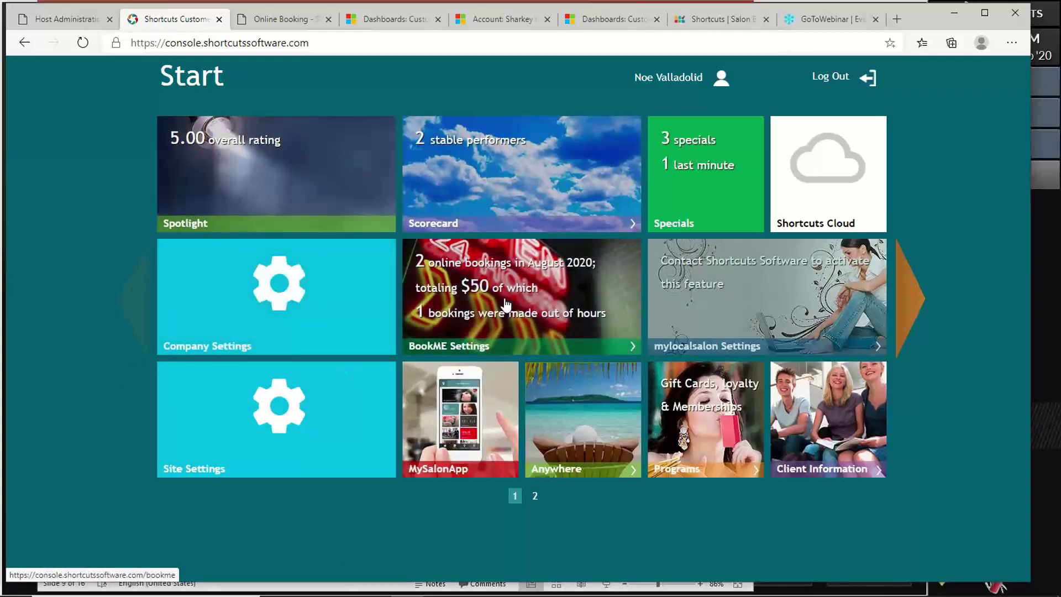
click(252, 293)
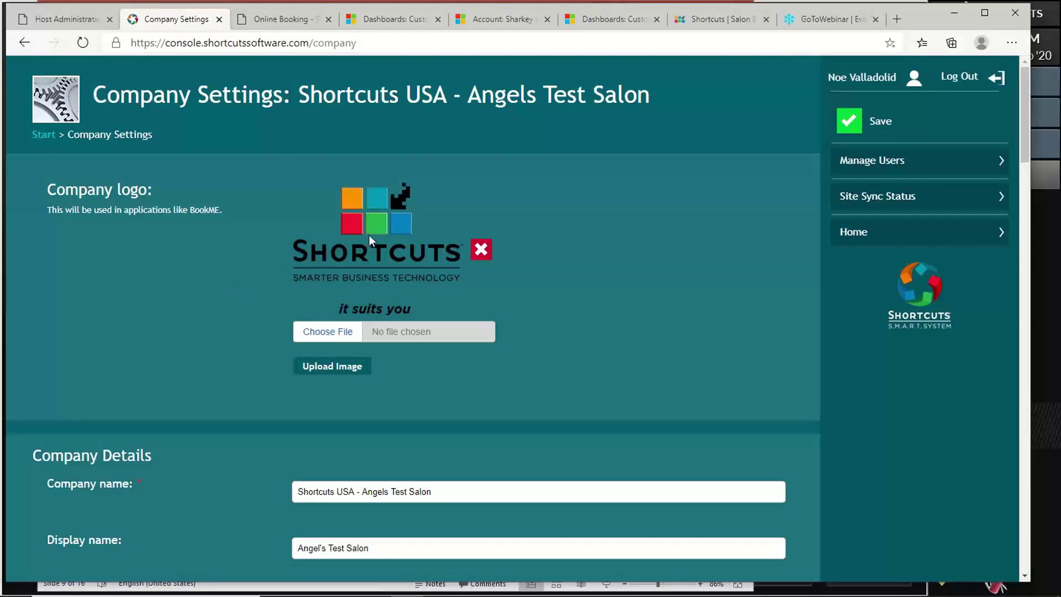
click(292, 21)
double_click(320, 159)
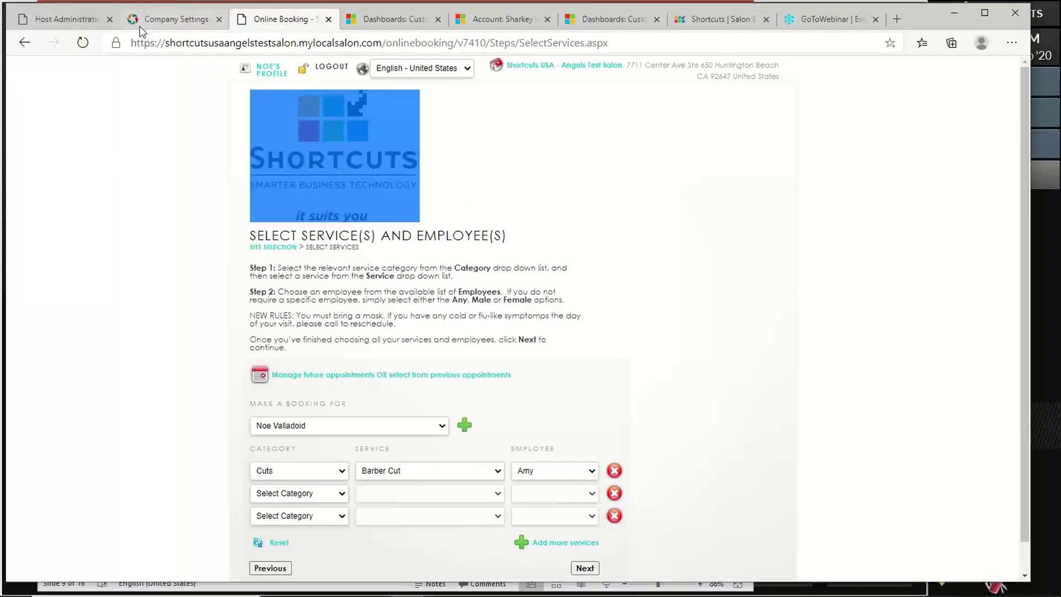
click(165, 19)
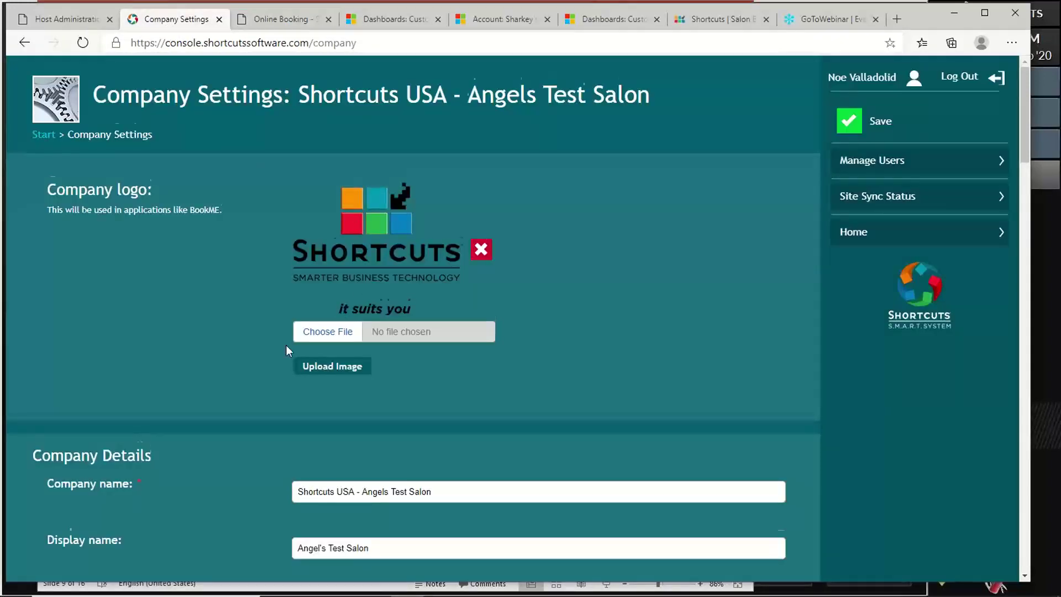
- Compare the company name and display name in the company details with the salon name on the online booking page
scroll(286, 345, down, 3)
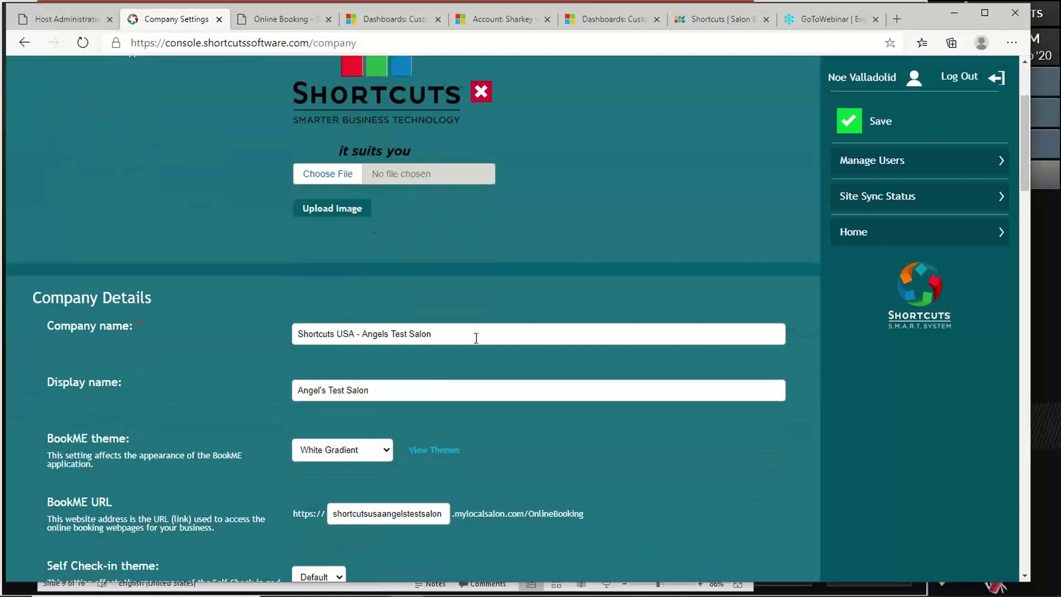
drag(474, 335, 309, 322)
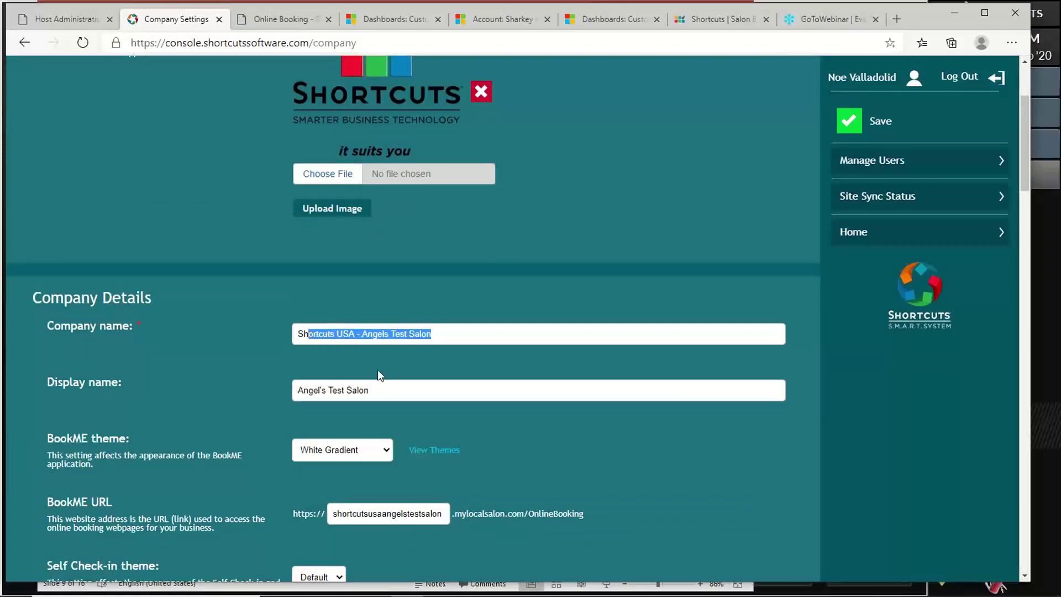
click(390, 387)
drag(440, 333, 287, 339)
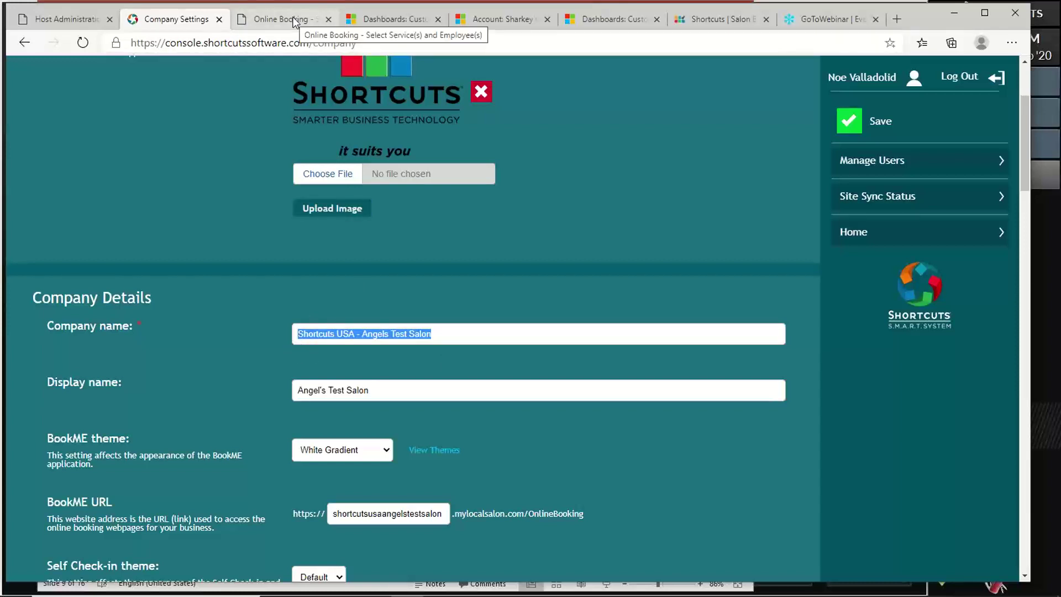
click(387, 386)
drag(388, 387, 267, 372)
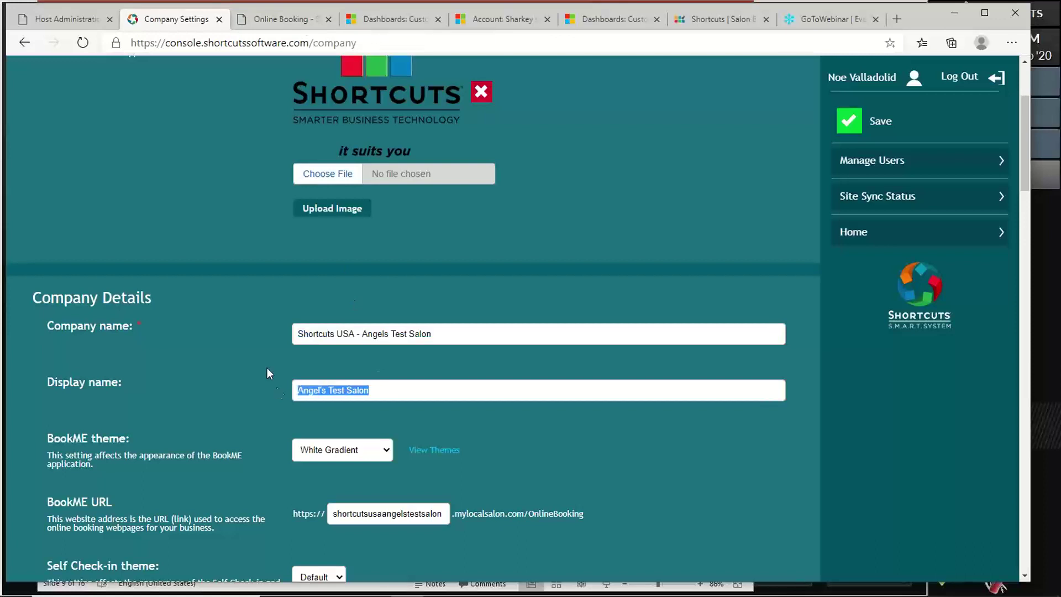
click(282, 20)
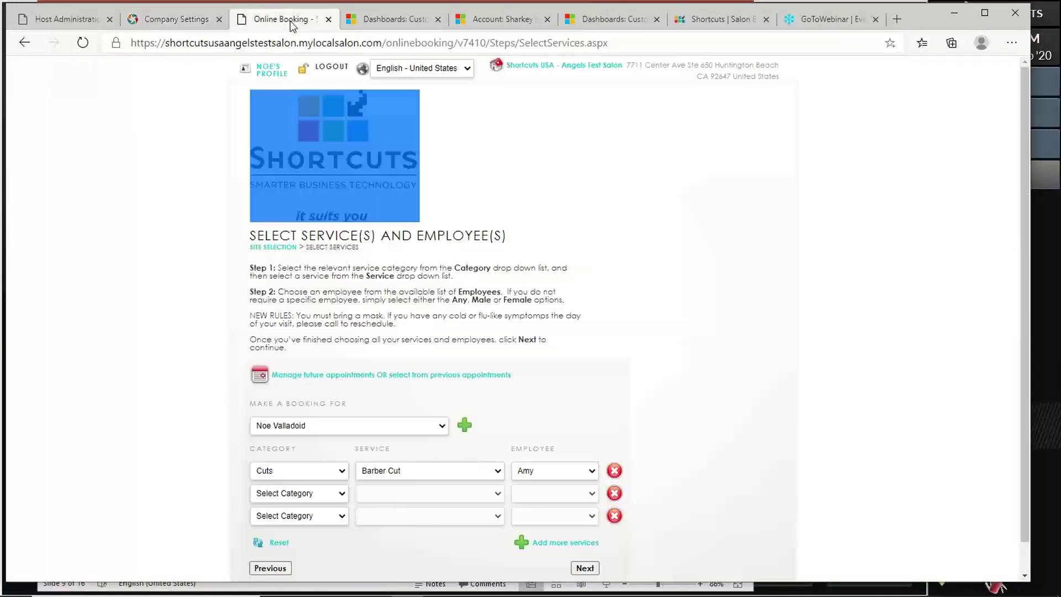
click(330, 258)
drag(626, 66, 554, 71)
click(177, 22)
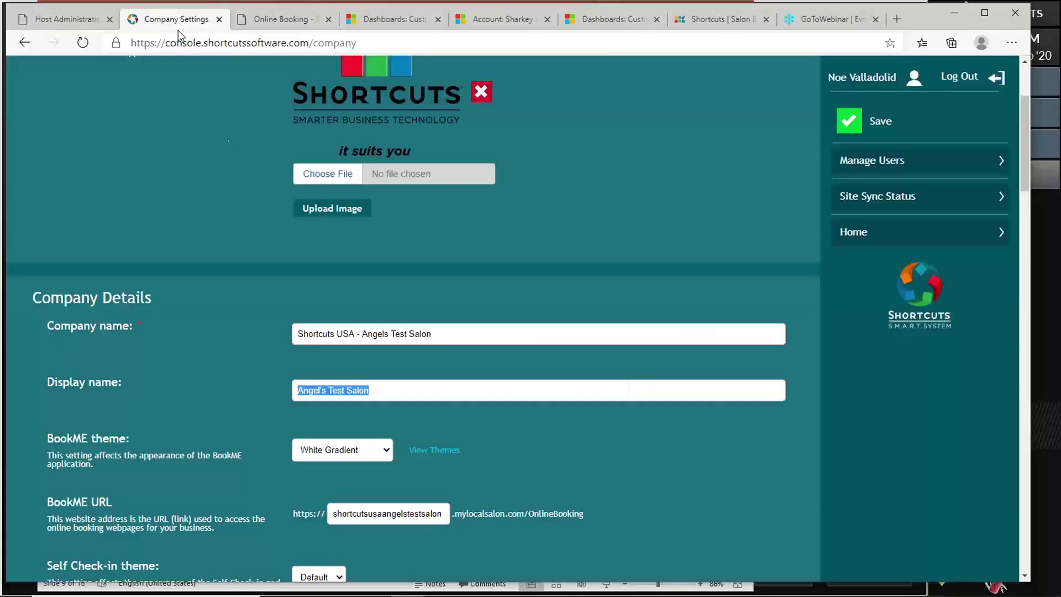
- Compare the BookME theme with the online booking page, and try to save the company settings with the Sunset Red theme
scroll(407, 395, down, 2)
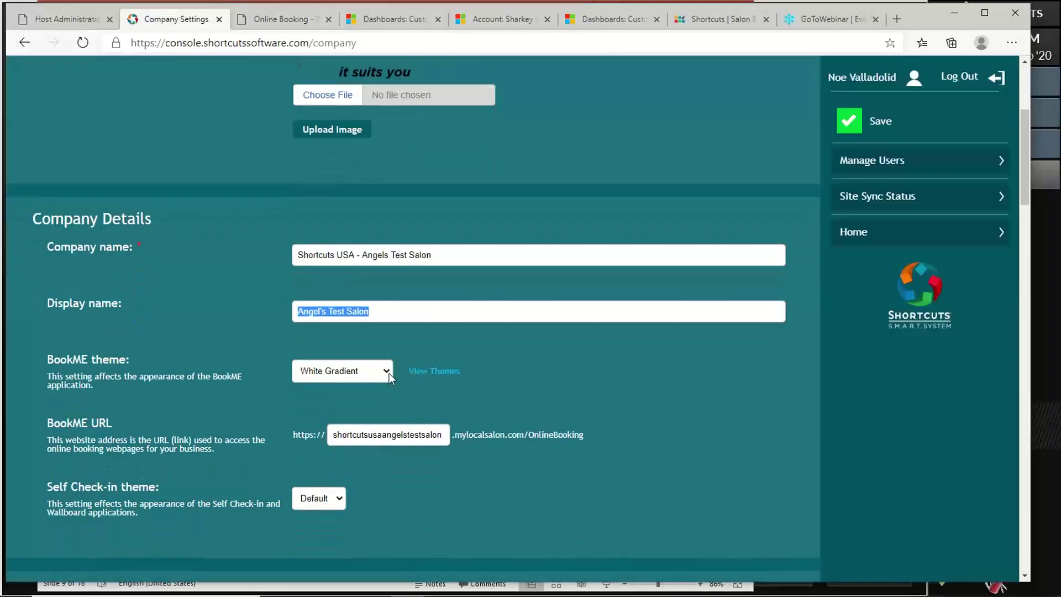
click(282, 18)
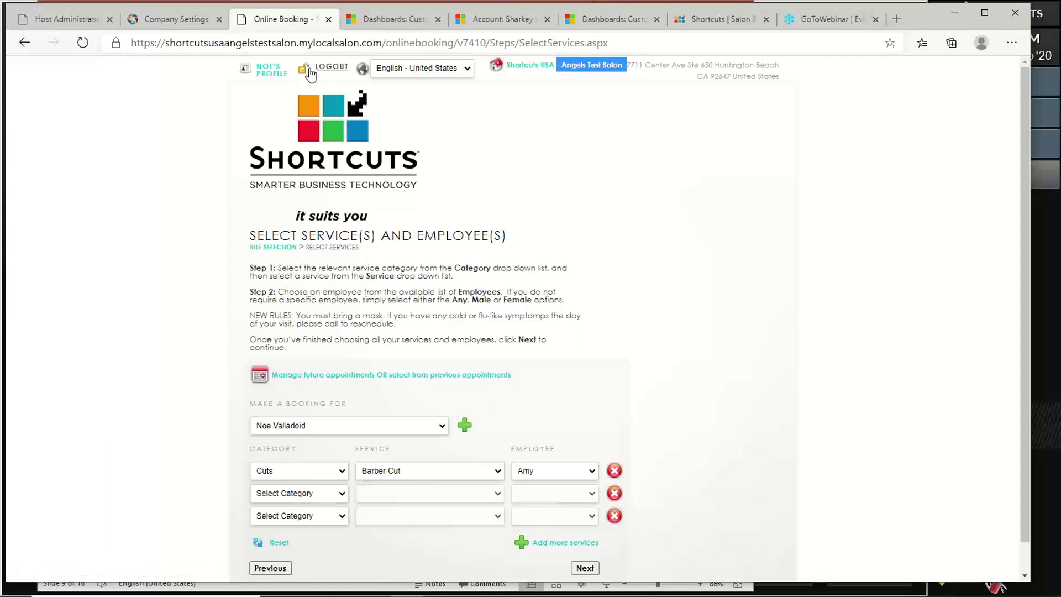
click(176, 22)
click(381, 378)
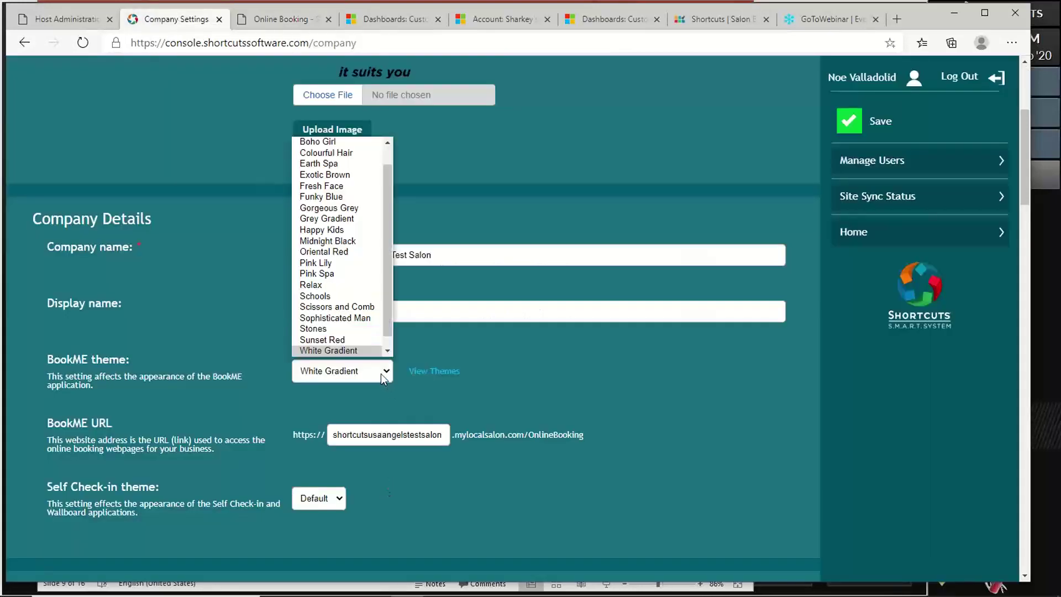
click(352, 340)
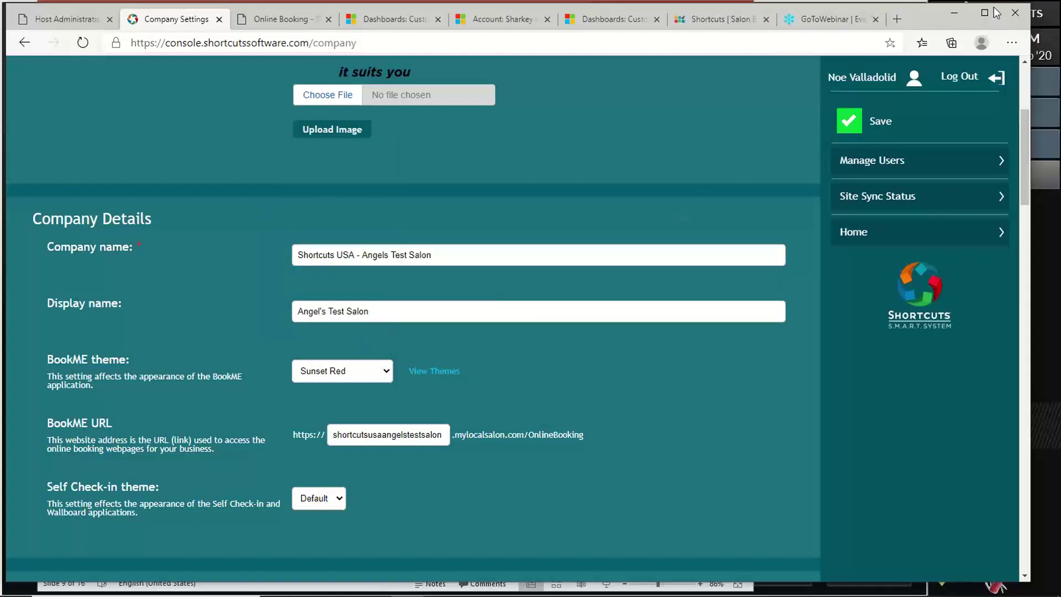
click(1030, 32)
click(843, 121)
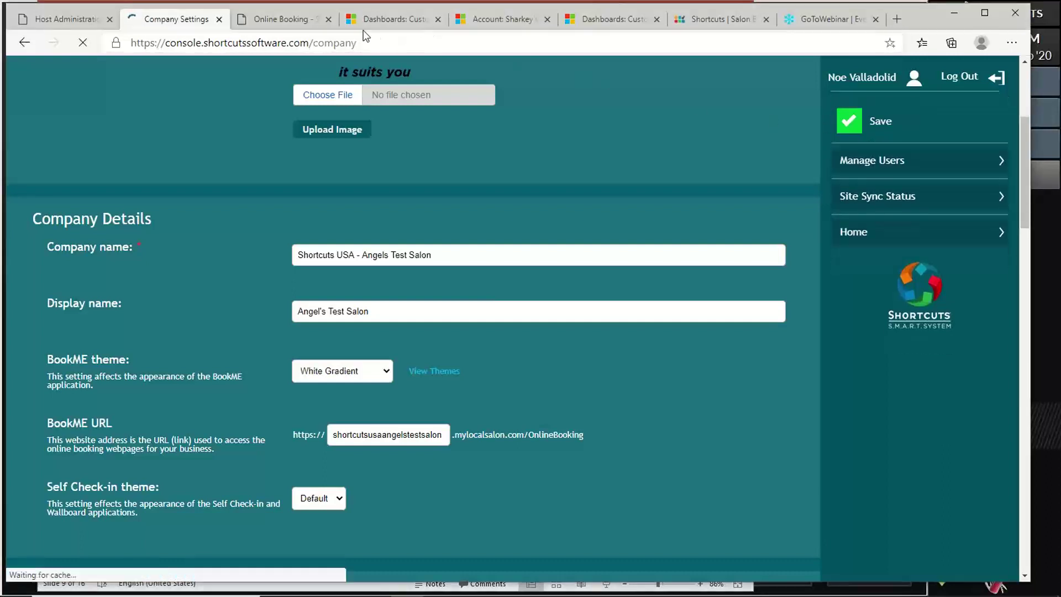
- Reload the online booking page to check which theme it uses
click(284, 21)
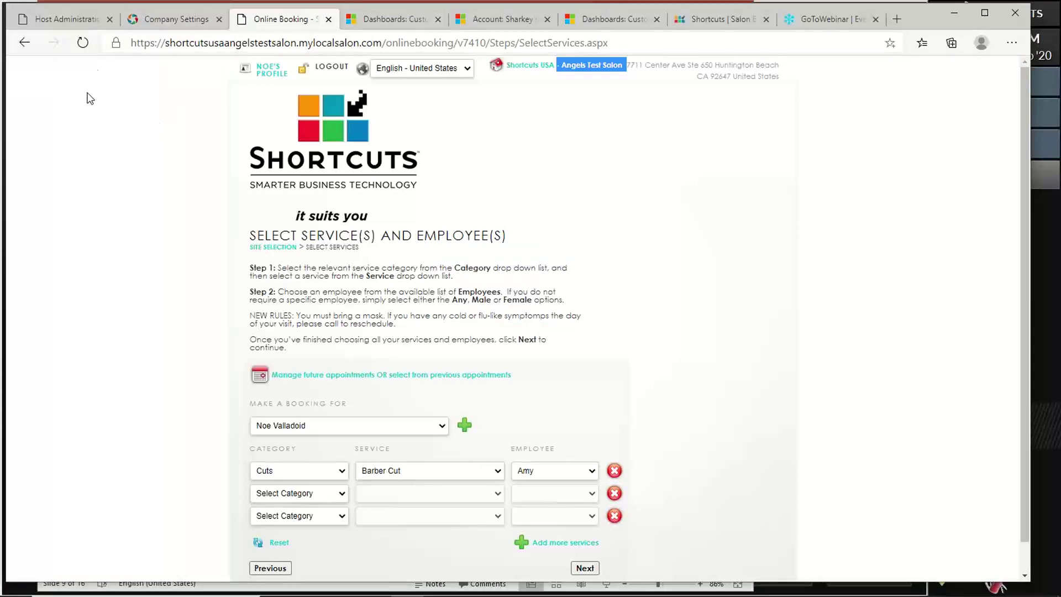
click(85, 44)
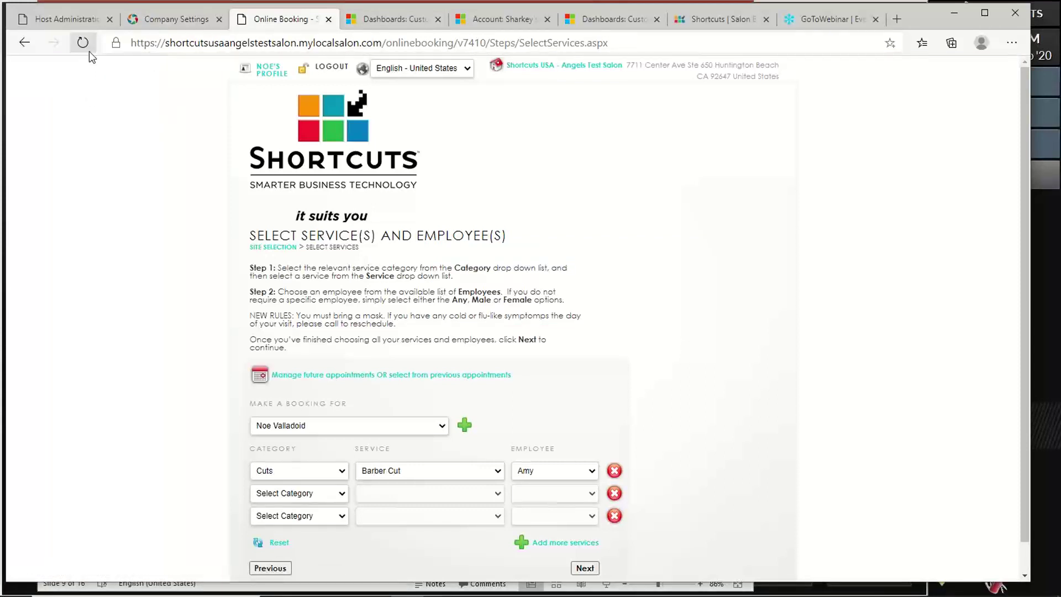
click(83, 43)
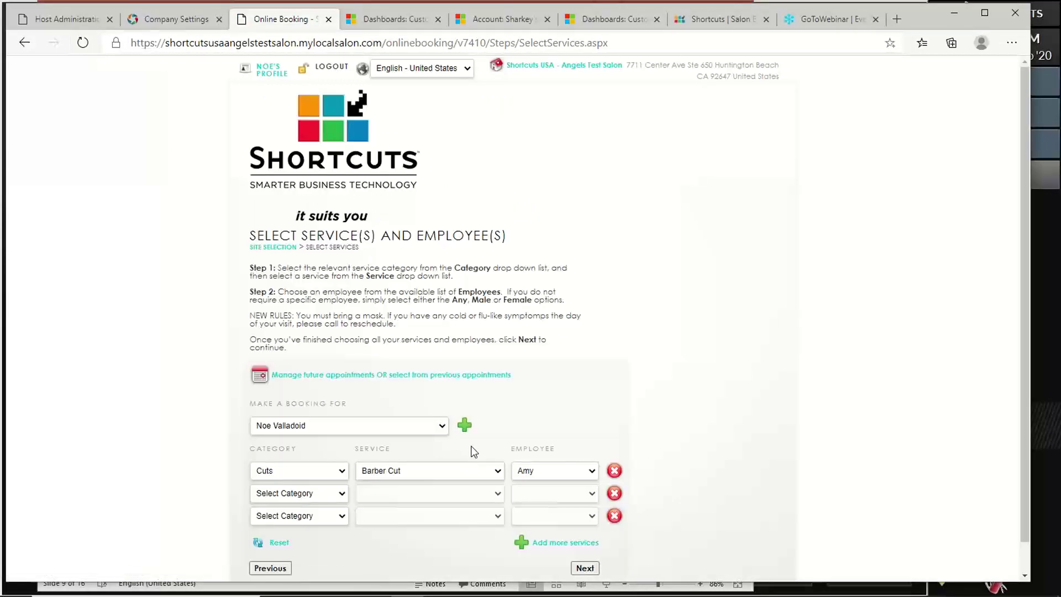
- Try again to set the BookME theme to Sunset Red in the company settings and save
click(169, 22)
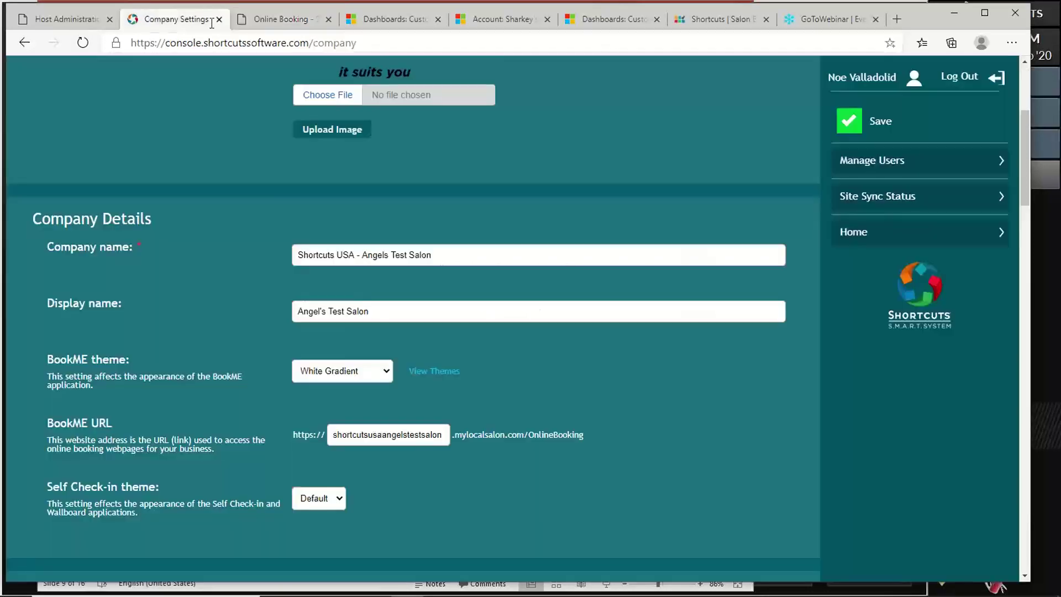
click(379, 371)
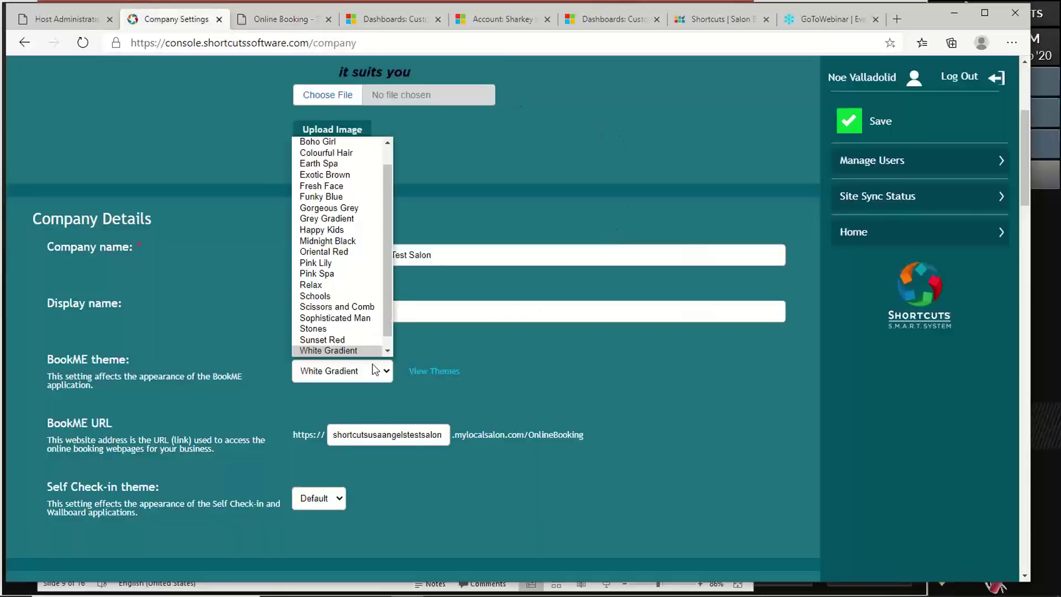
click(344, 340)
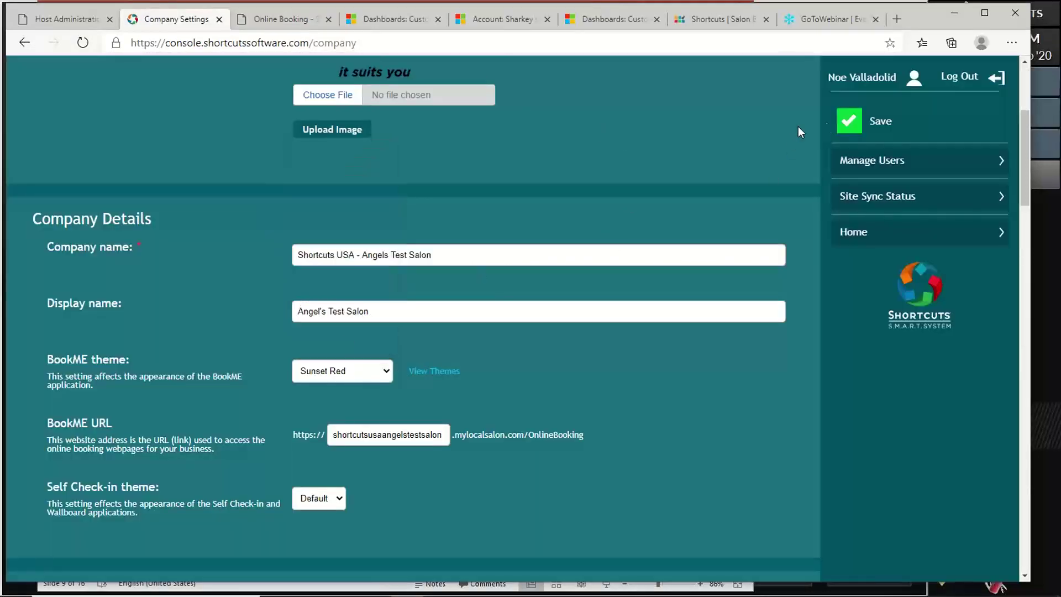
click(835, 120)
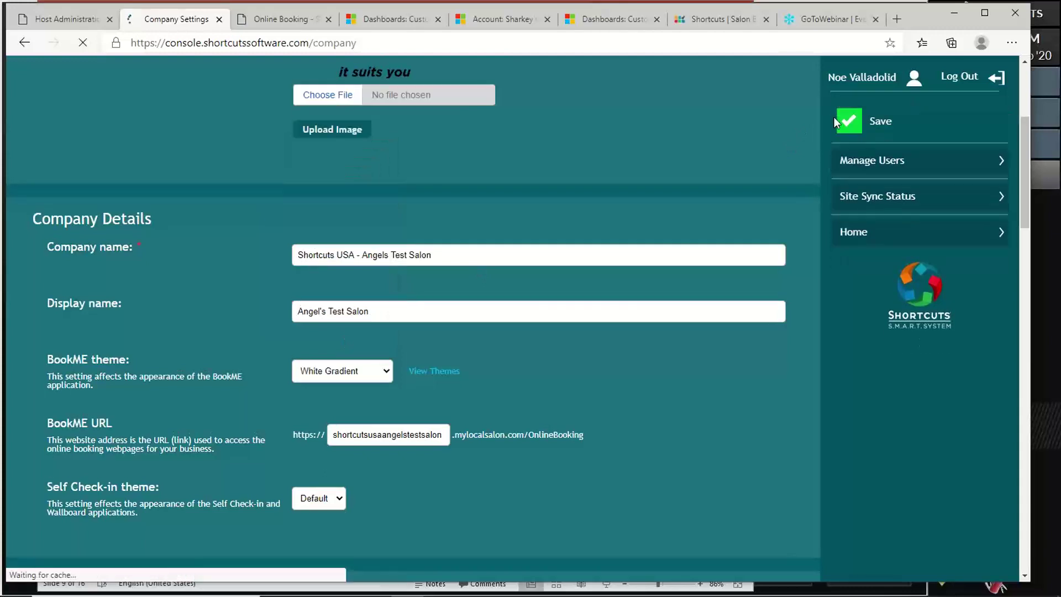
- Look through the available BookME themes in the company details and their previews in the sample themes document
click(370, 375)
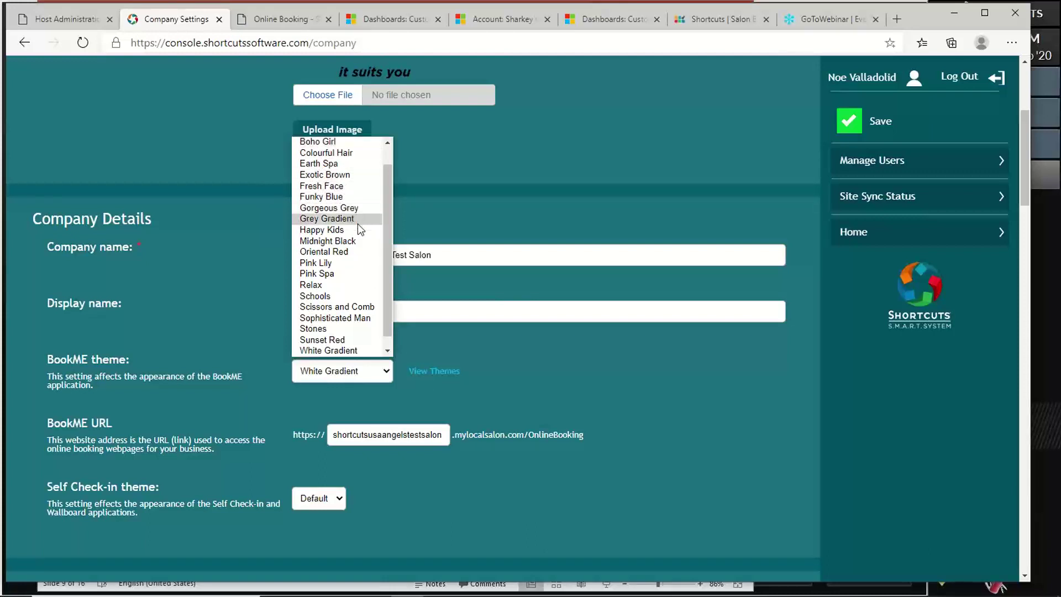
click(357, 241)
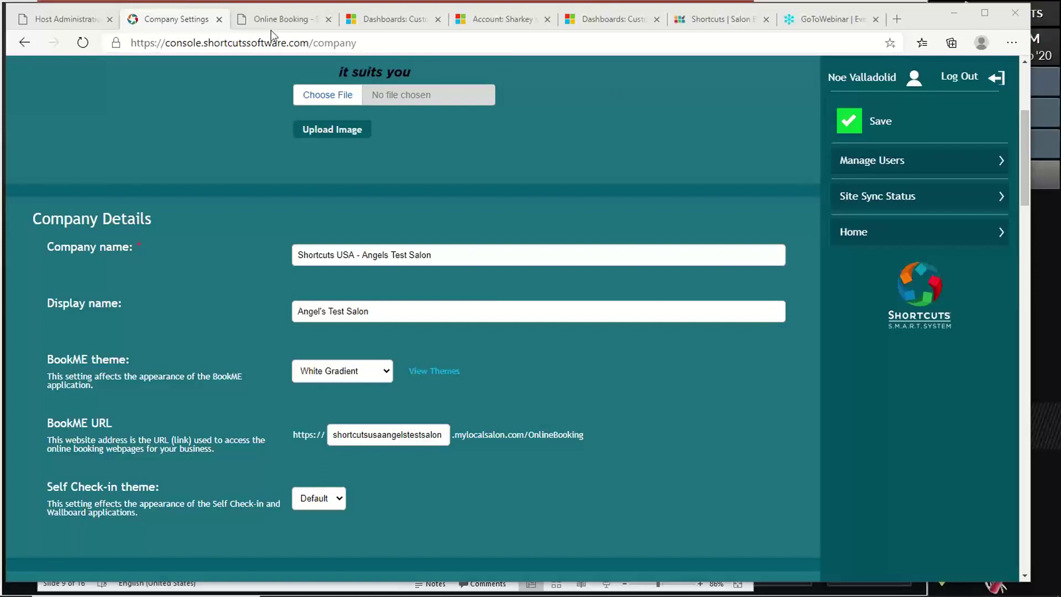
click(379, 376)
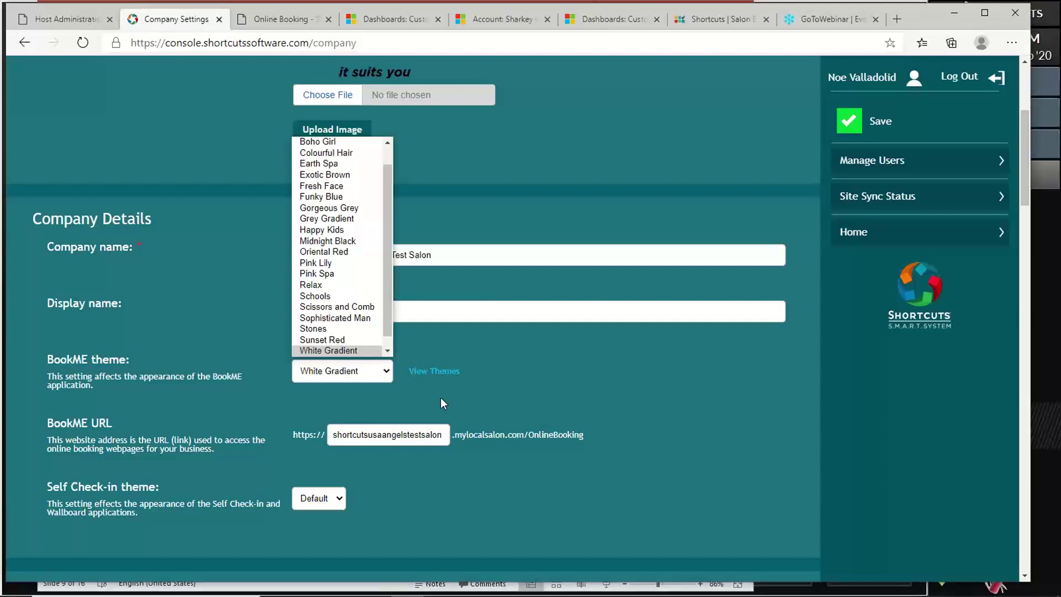
click(439, 374)
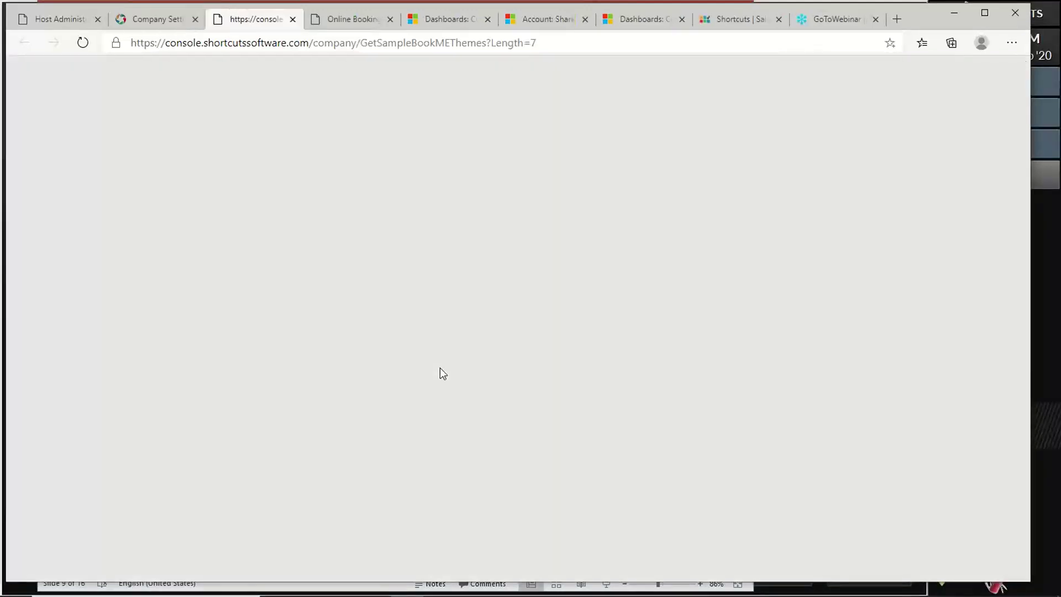
scroll(440, 367, down, 5)
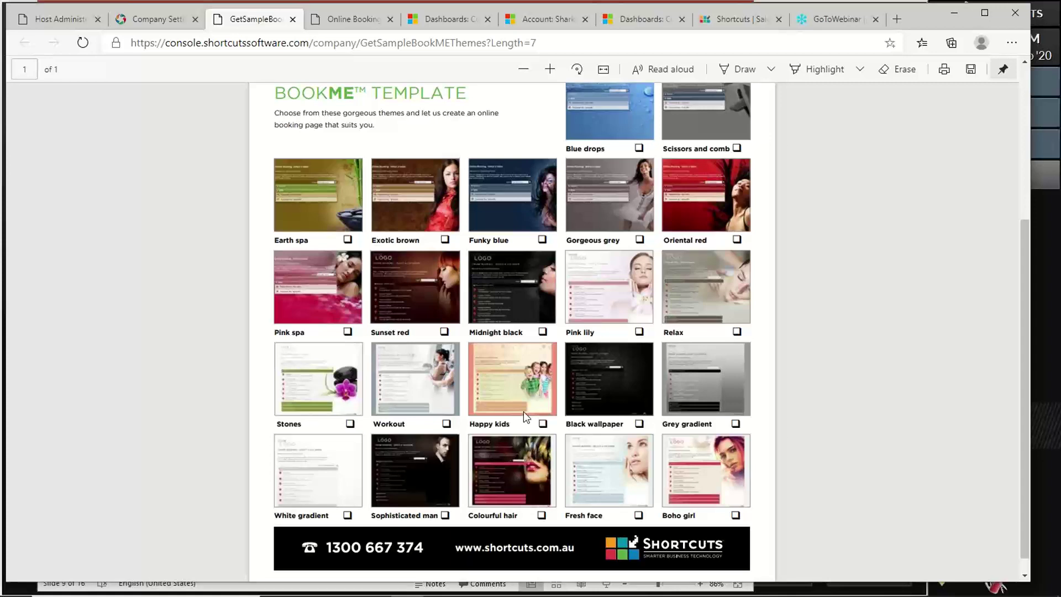
scroll(523, 412, up, 2)
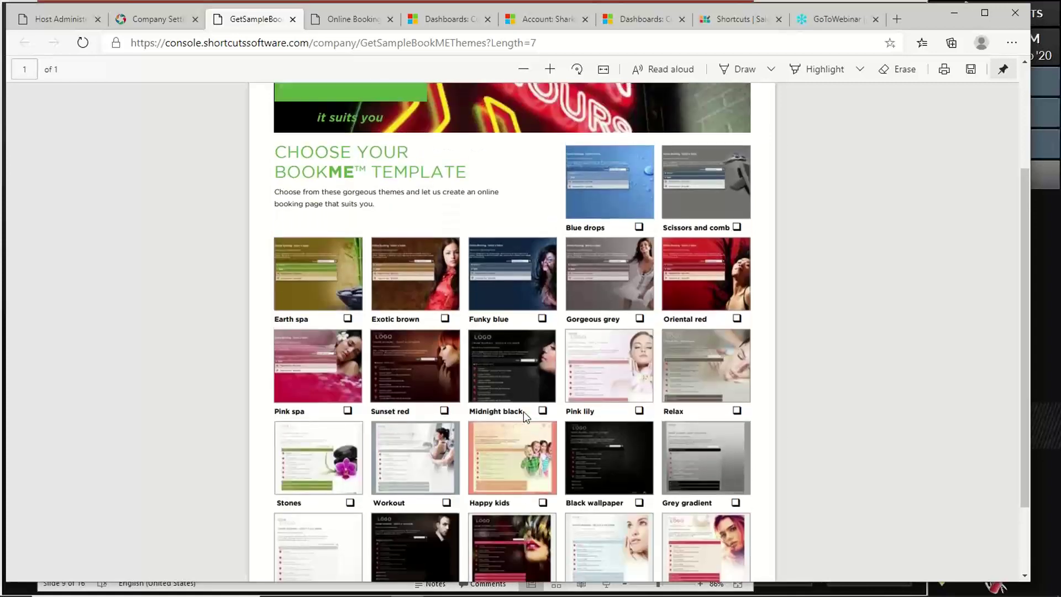
scroll(522, 411, down, 2)
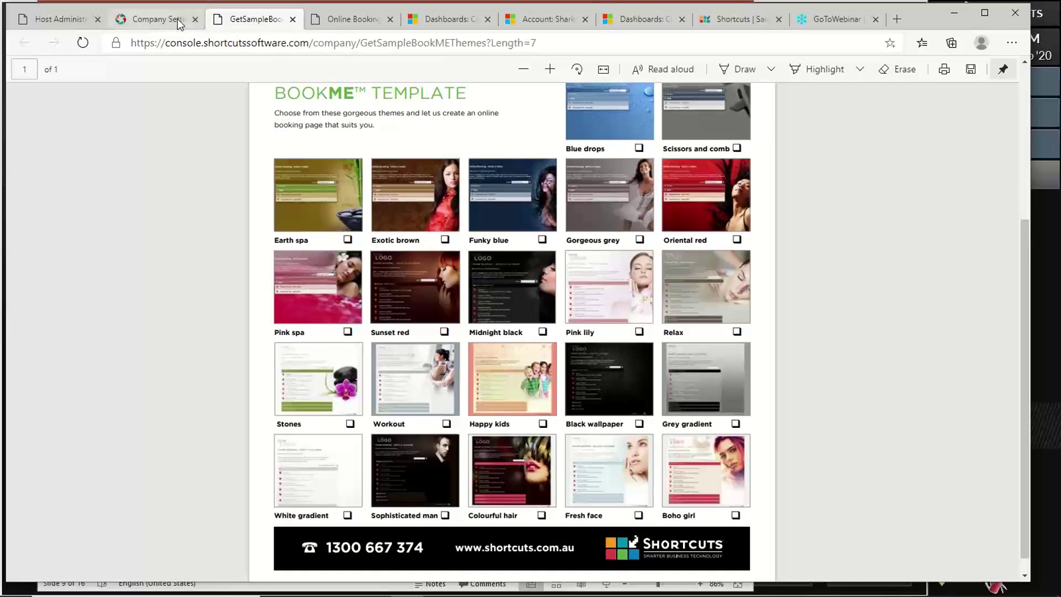
- Examine the BookME URL in the company details, both its editable part and its fixed ending
click(156, 22)
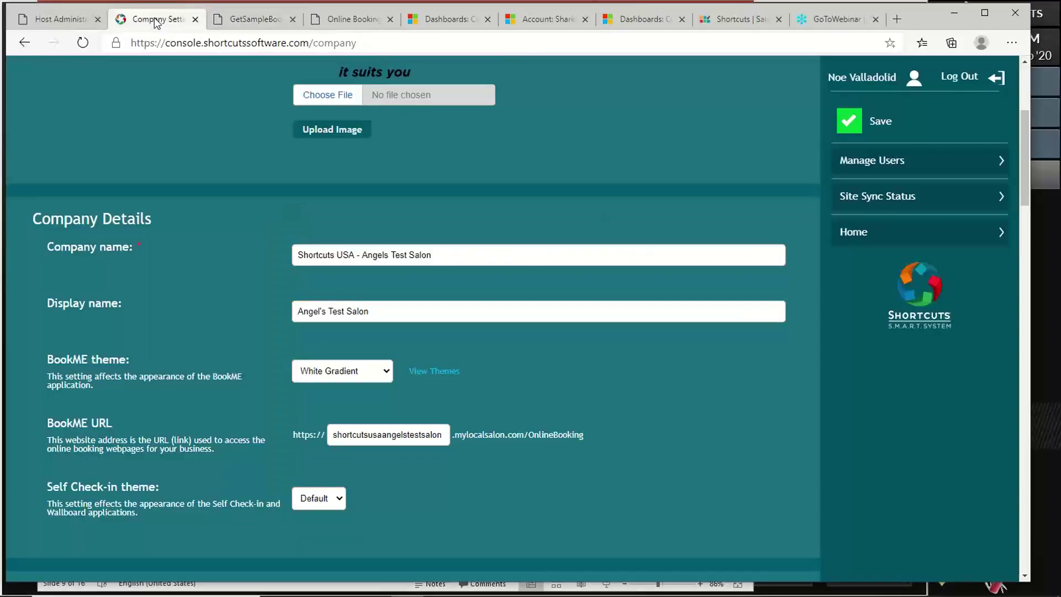
scroll(163, 352, down, 3)
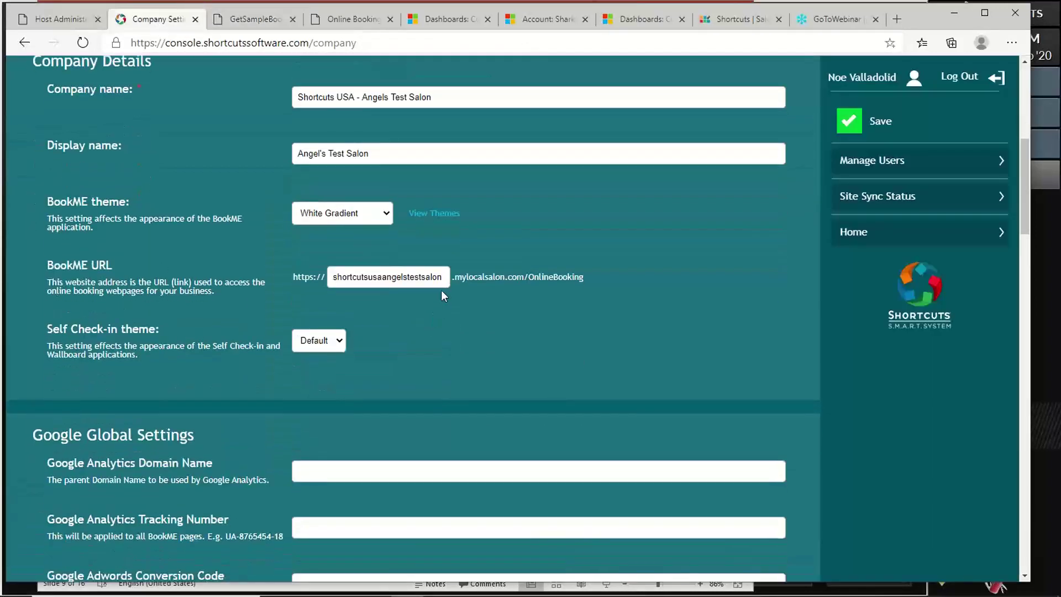
drag(443, 277, 333, 270)
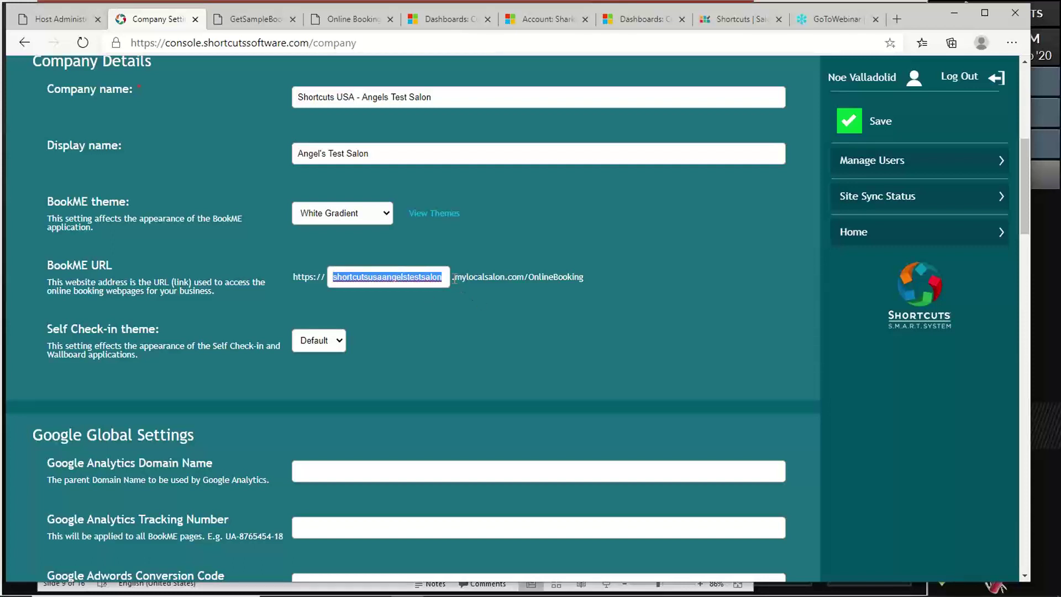
drag(454, 278, 589, 284)
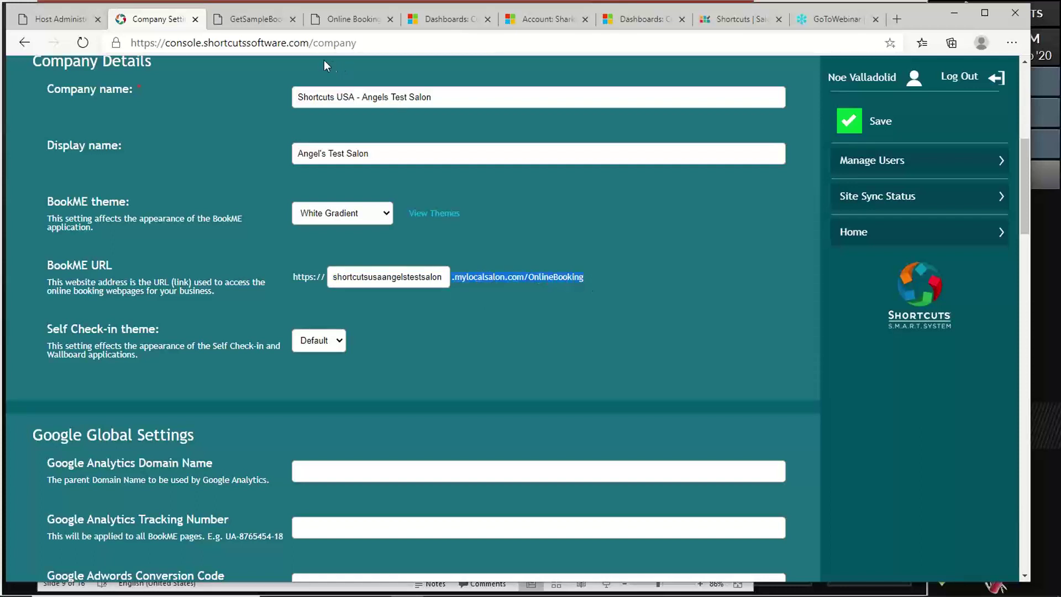
- Close the sample themes document and check the salon's part of the web address on the online booking page
click(253, 20)
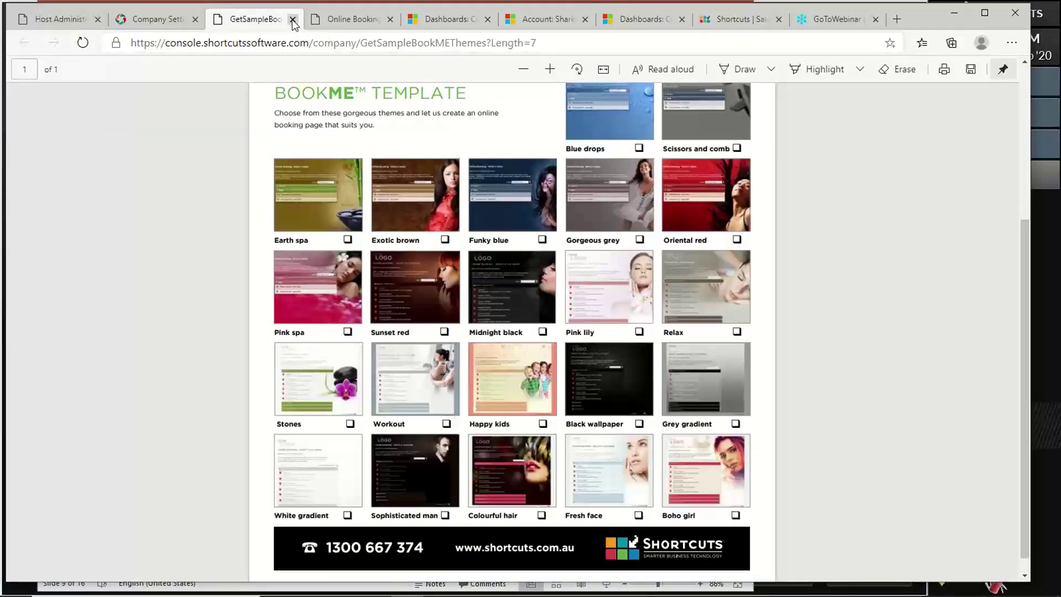
click(292, 19)
click(257, 21)
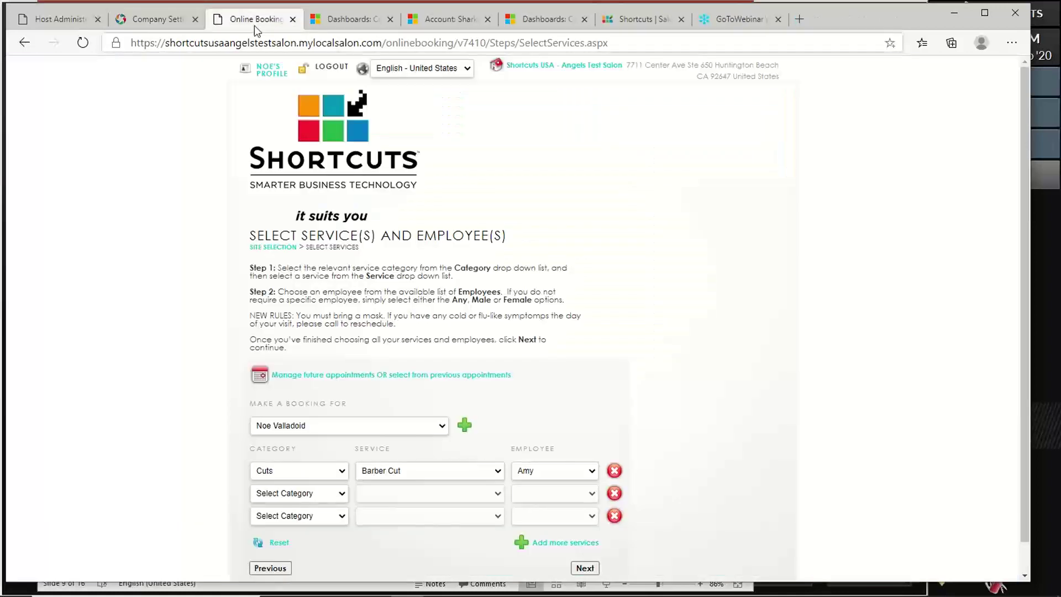
click(298, 43)
click(298, 44)
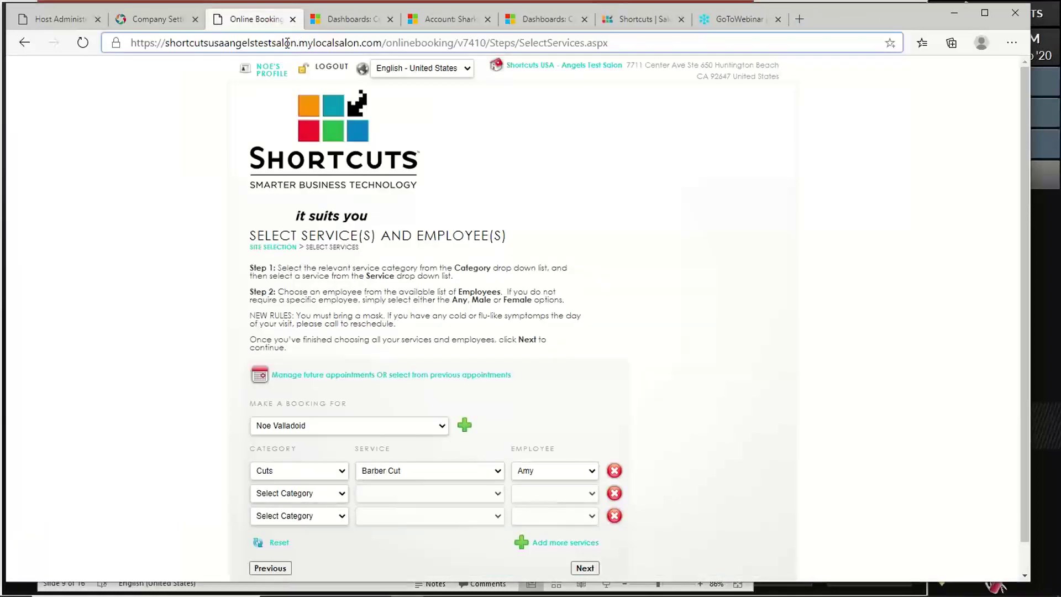
drag(298, 43, 166, 42)
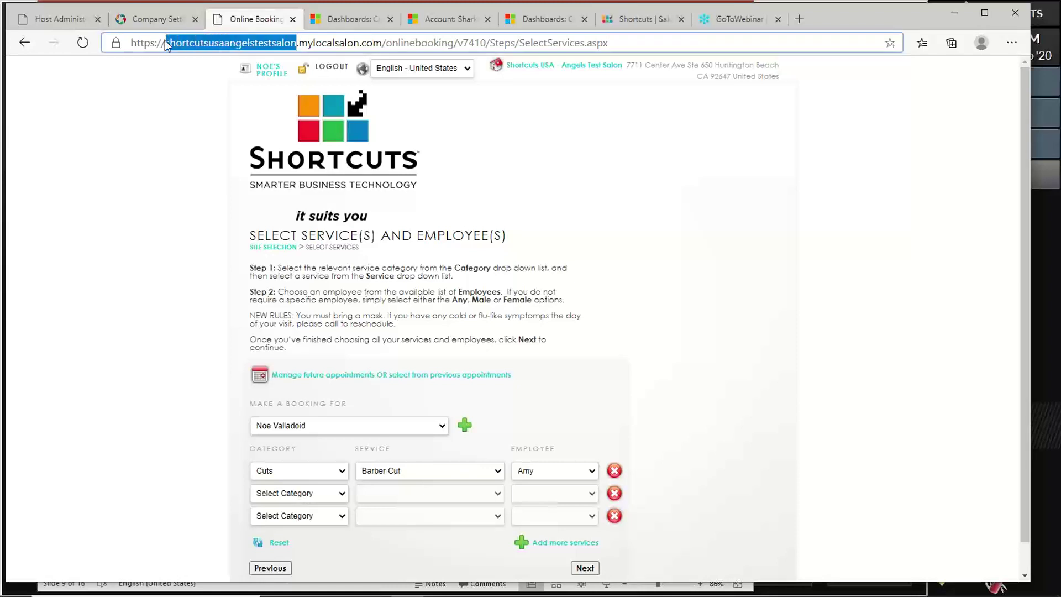
click(274, 42)
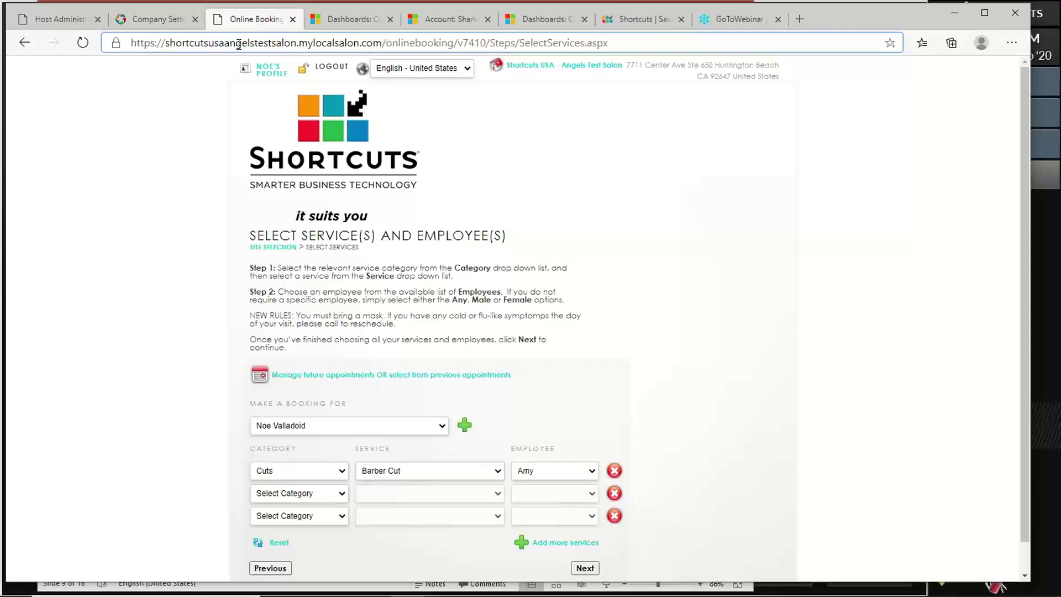
- Return to the company settings and inspect the customizable salon name in the BookME URL
click(162, 15)
click(440, 280)
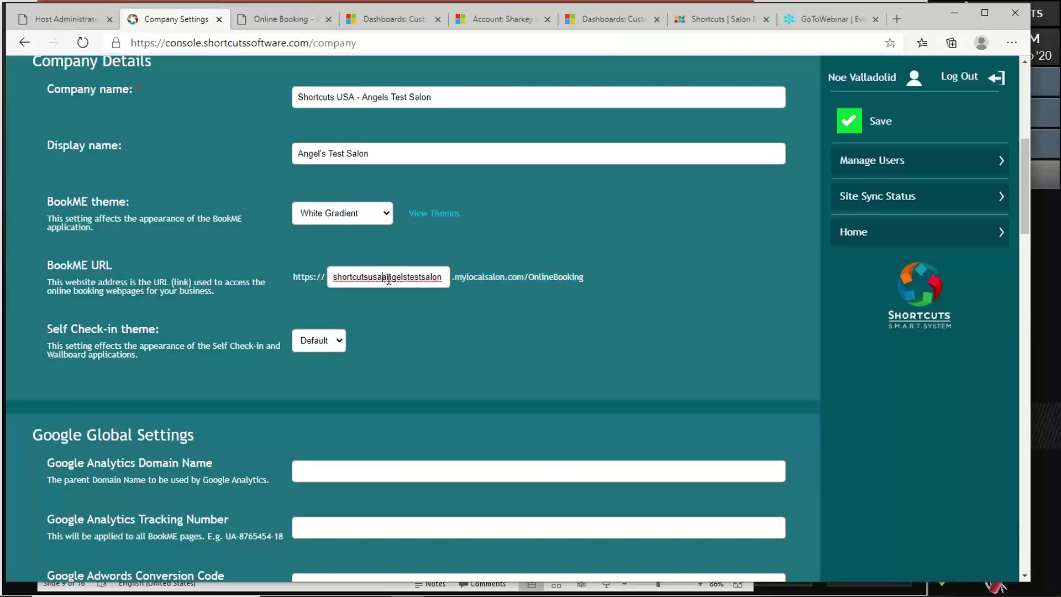
drag(441, 282, 367, 287)
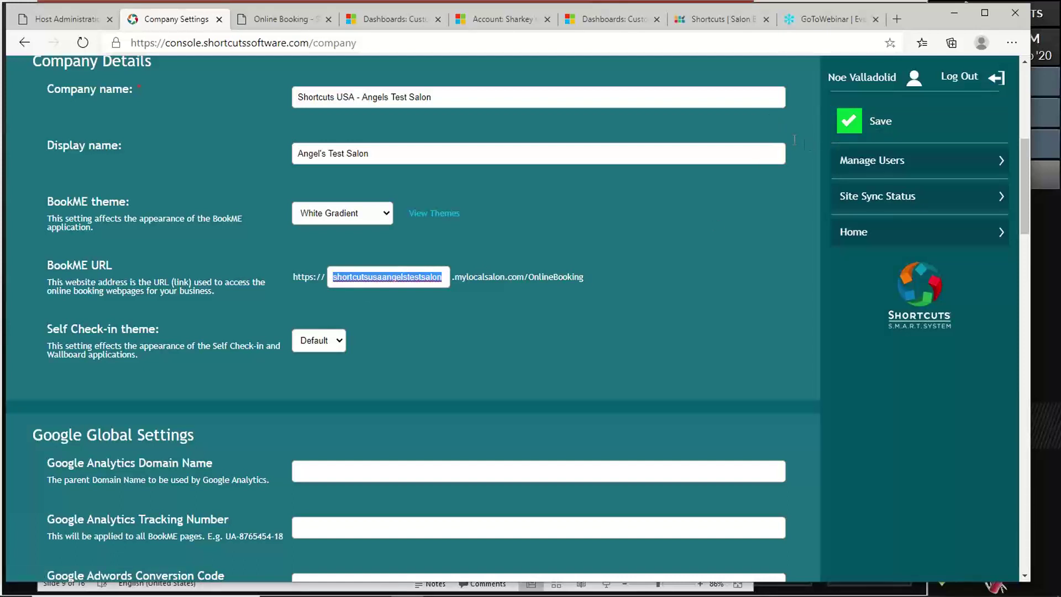
click(516, 287)
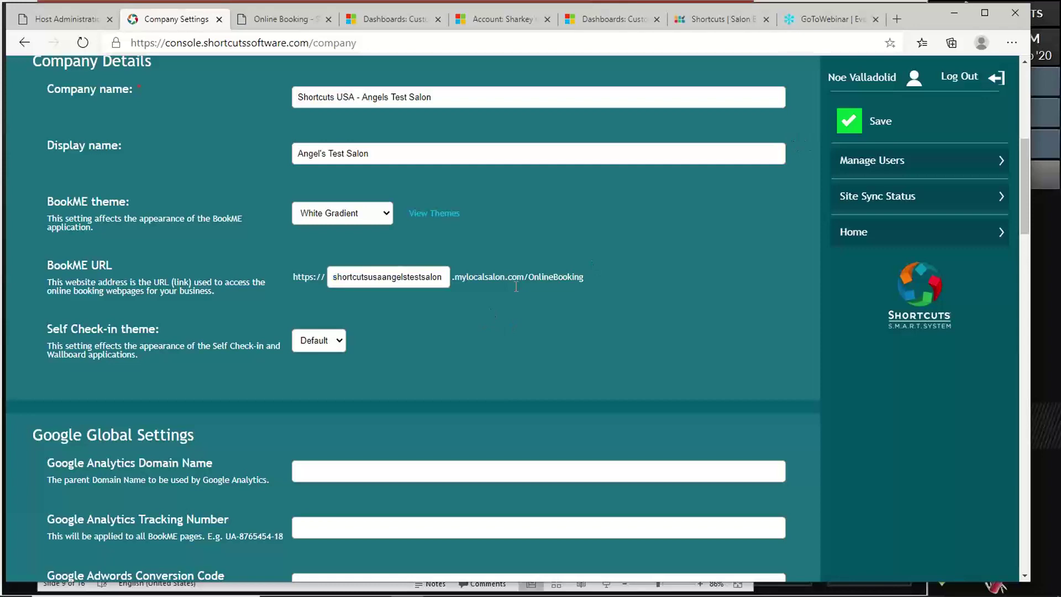
- Review the Google Global Settings and the Other Settings sections of the company settings
scroll(516, 287, down, 3)
scroll(517, 291, down, 1)
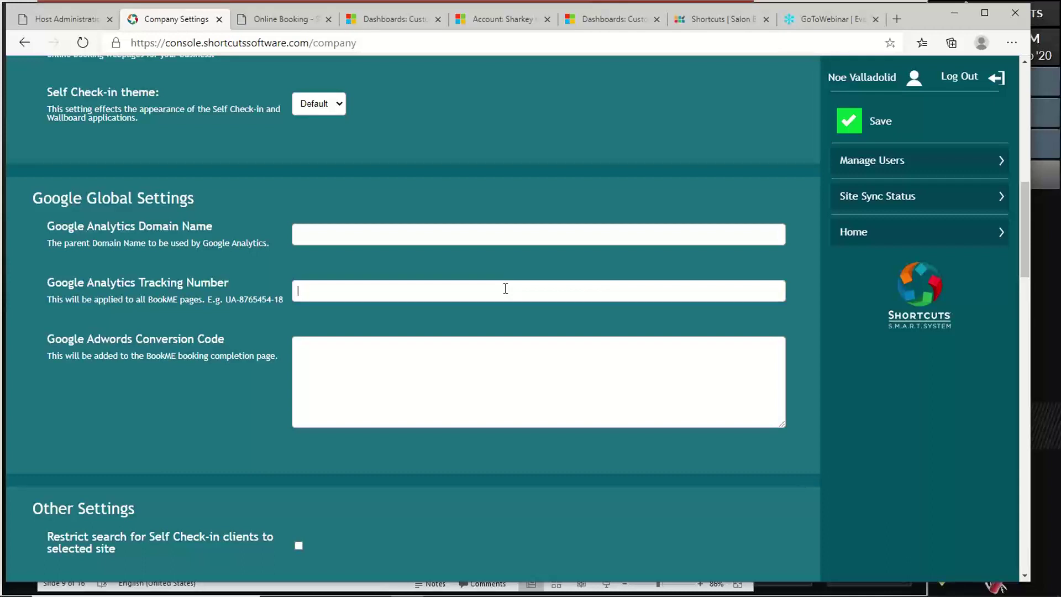
click(467, 363)
scroll(238, 321, down, 4)
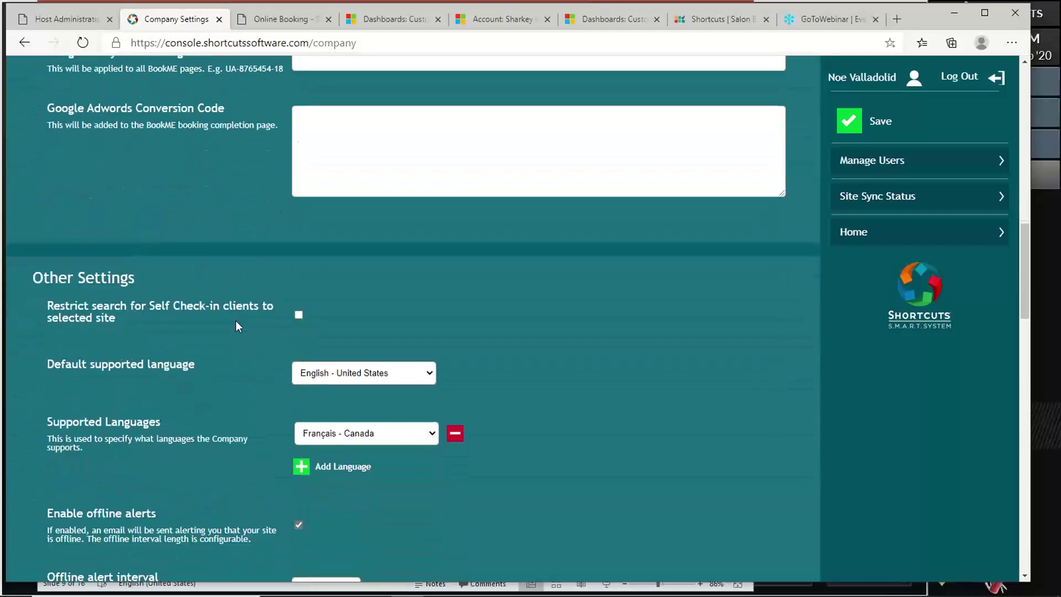
scroll(238, 325, down, 3)
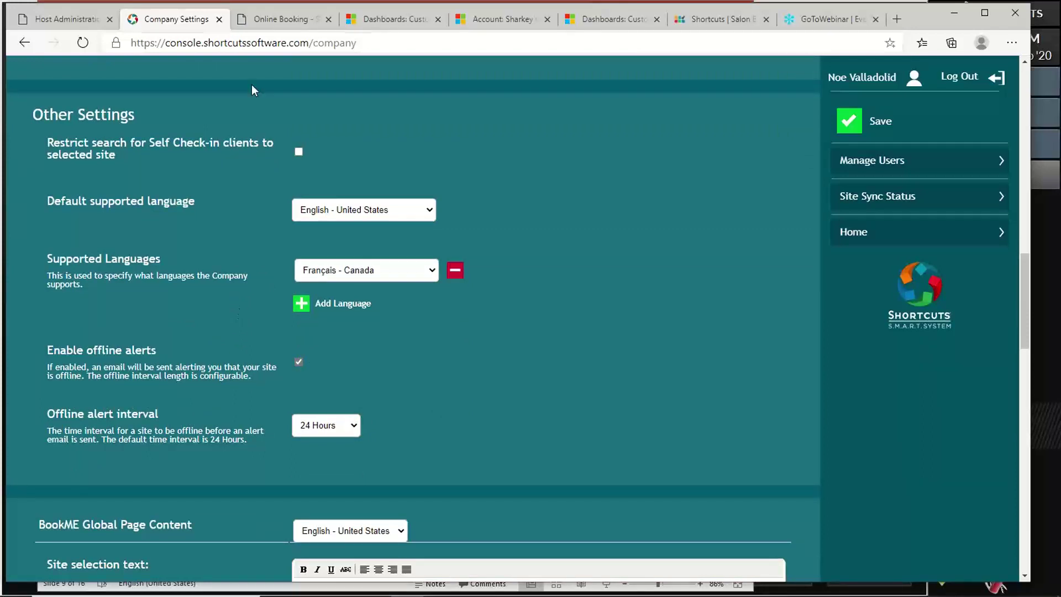
- Check the instruction text on the online booking page and the Supported Languages choices in the company settings
click(278, 19)
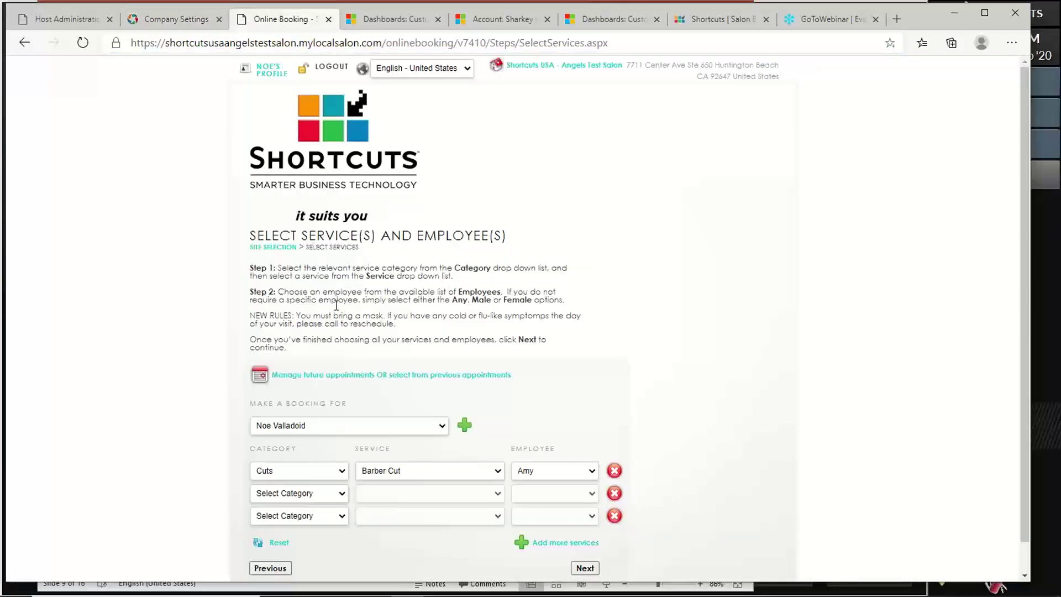
drag(335, 304, 294, 268)
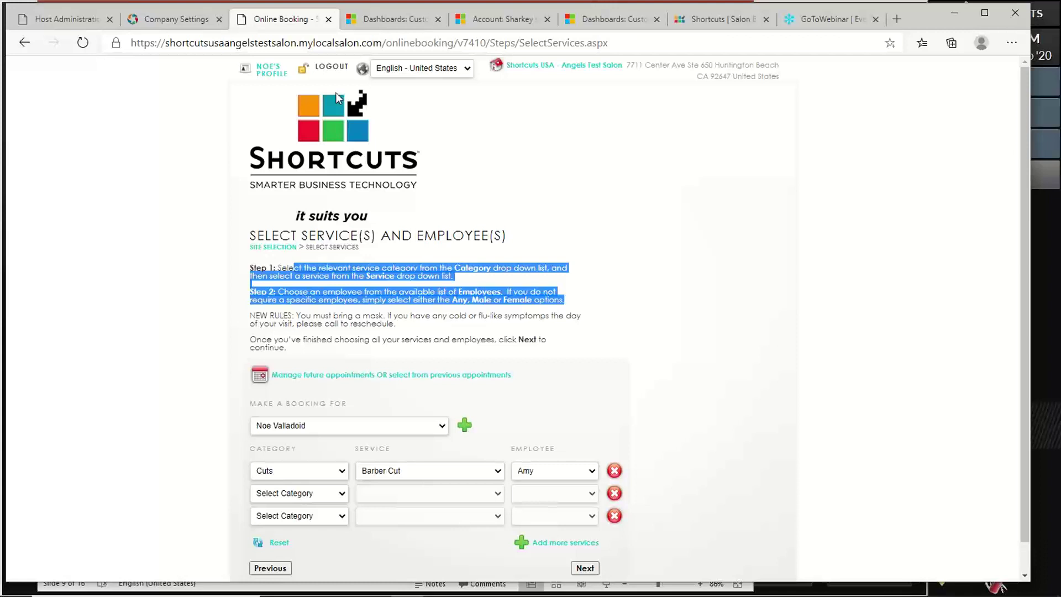
click(190, 22)
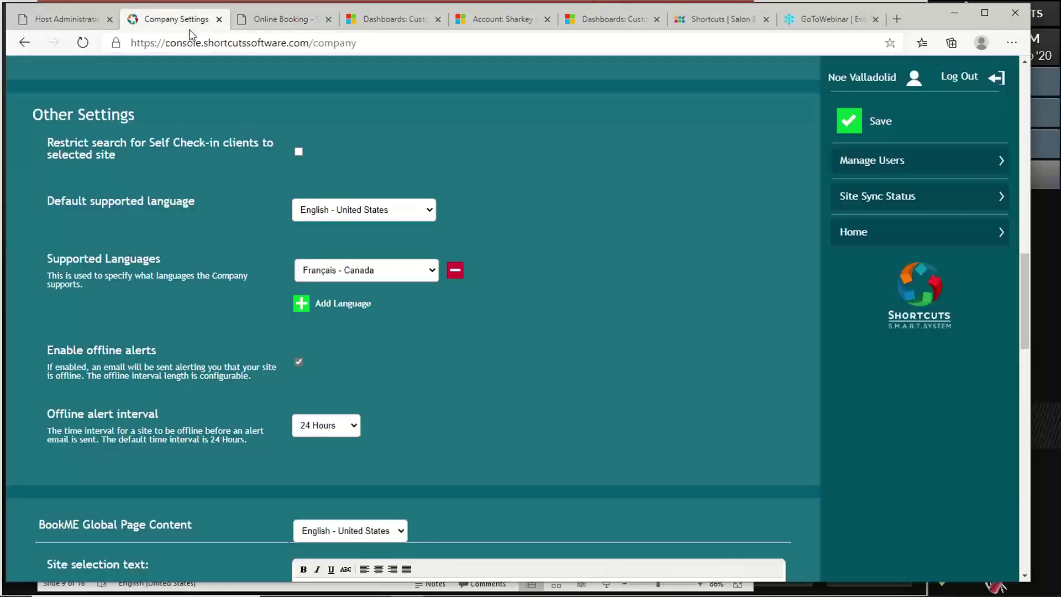
click(432, 273)
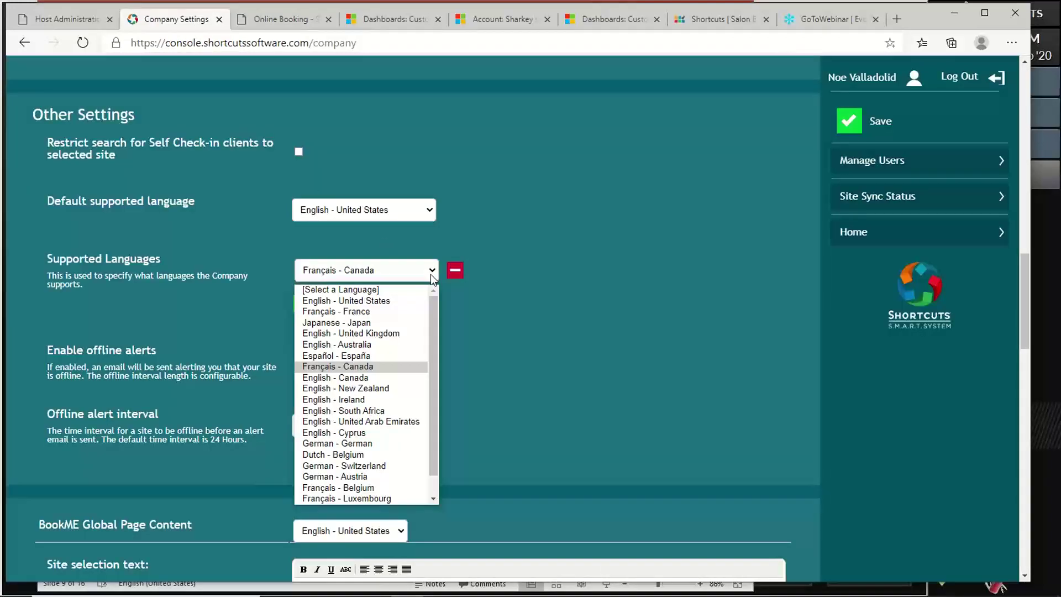
- Switch the online booking page's language to Français - Canada and back to English - United States
click(270, 21)
click(437, 77)
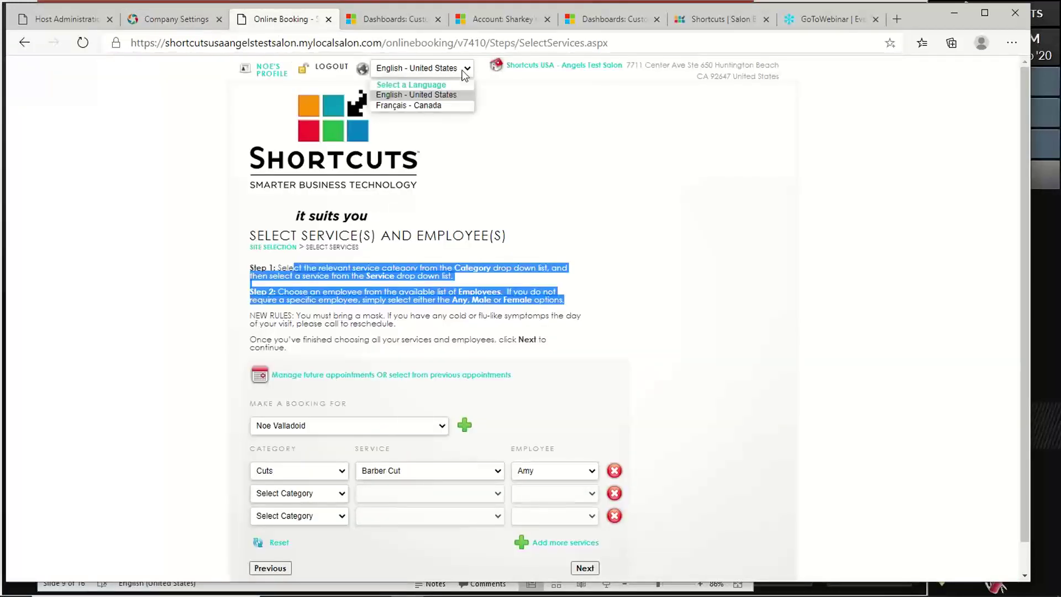
click(450, 108)
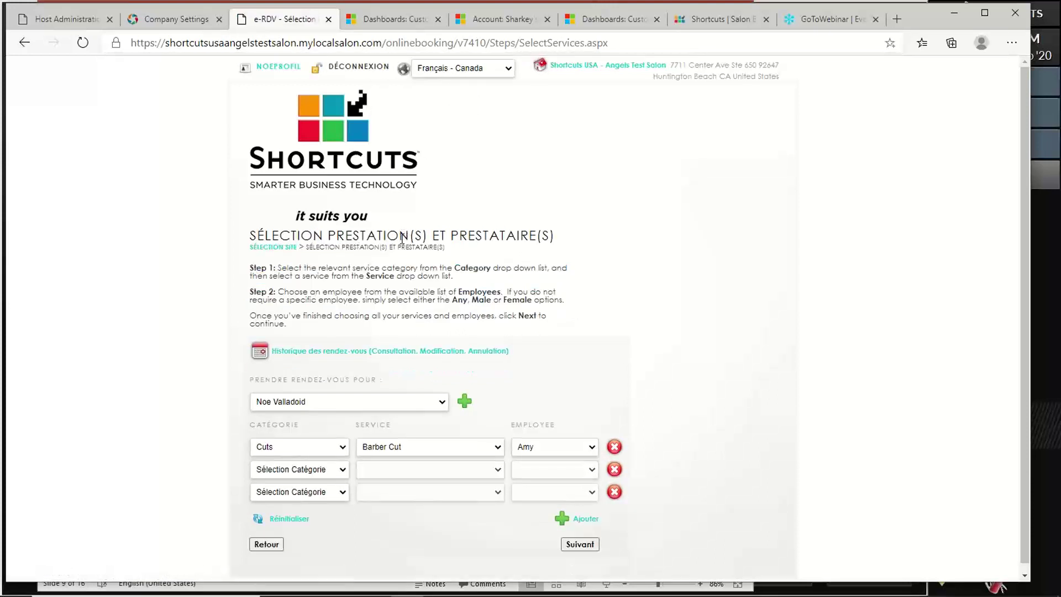
click(447, 77)
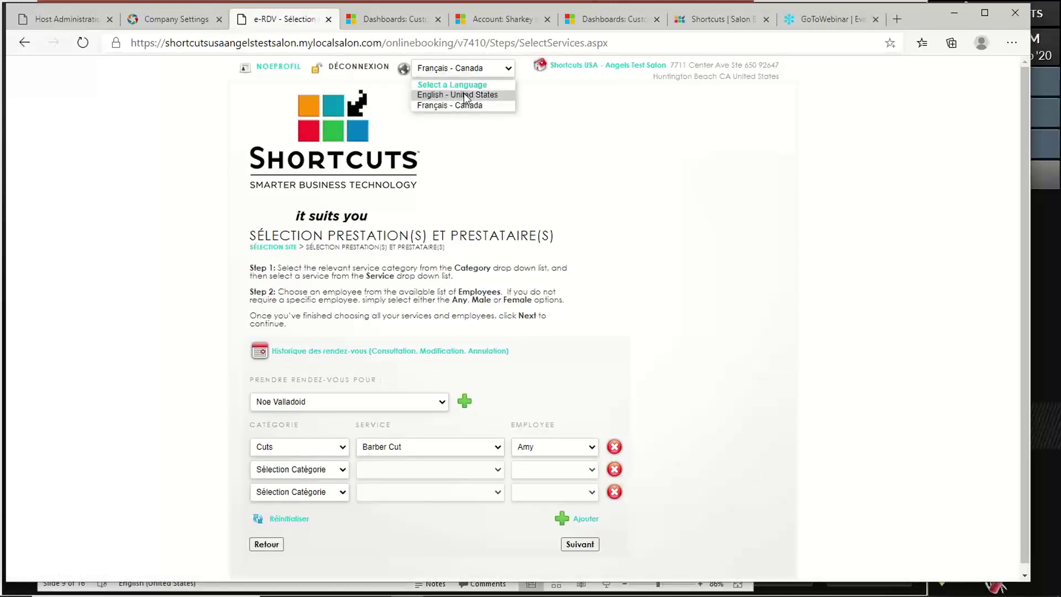
click(459, 95)
- Look through the full list of supported languages in the company settings without choosing another one
click(175, 21)
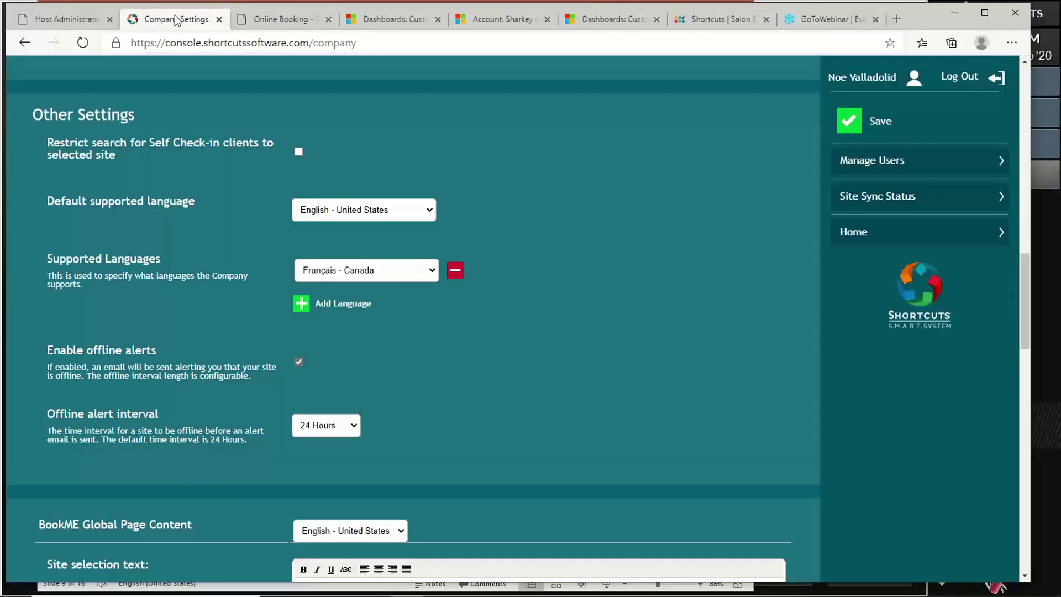
click(431, 273)
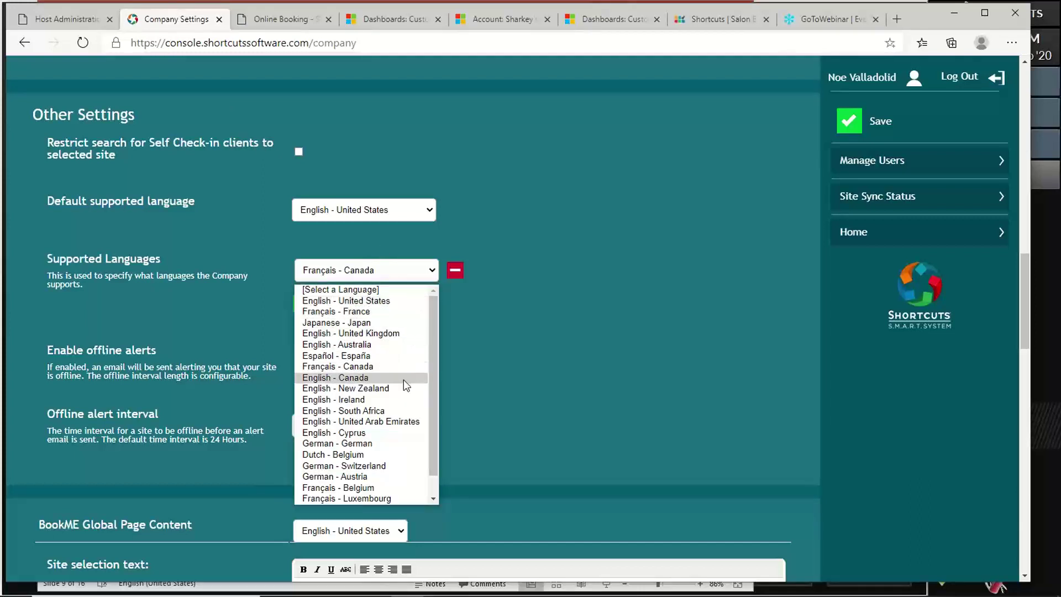
scroll(370, 432, down, 1)
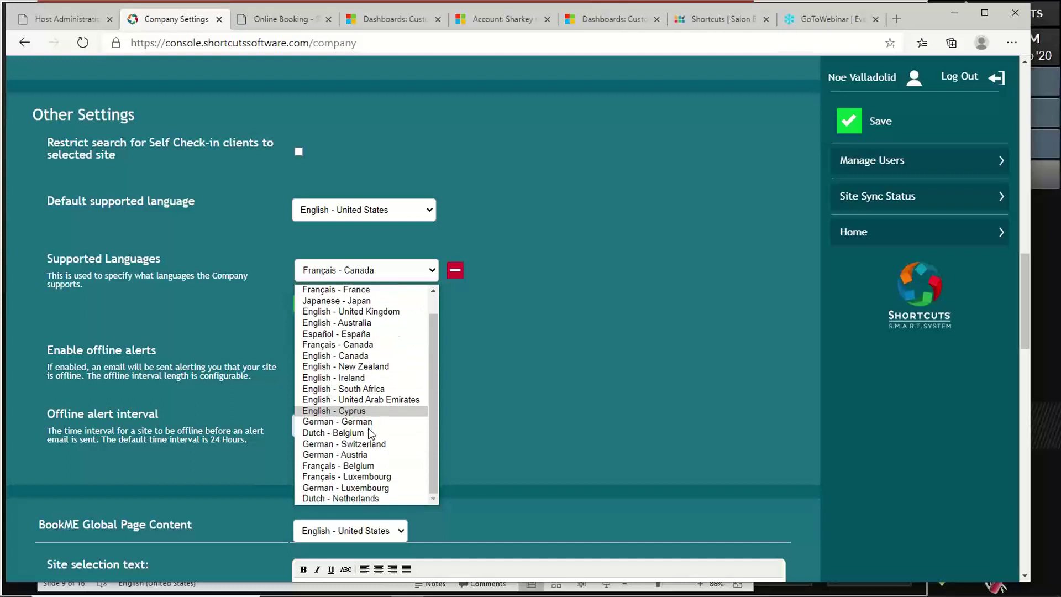
scroll(368, 392, up, 1)
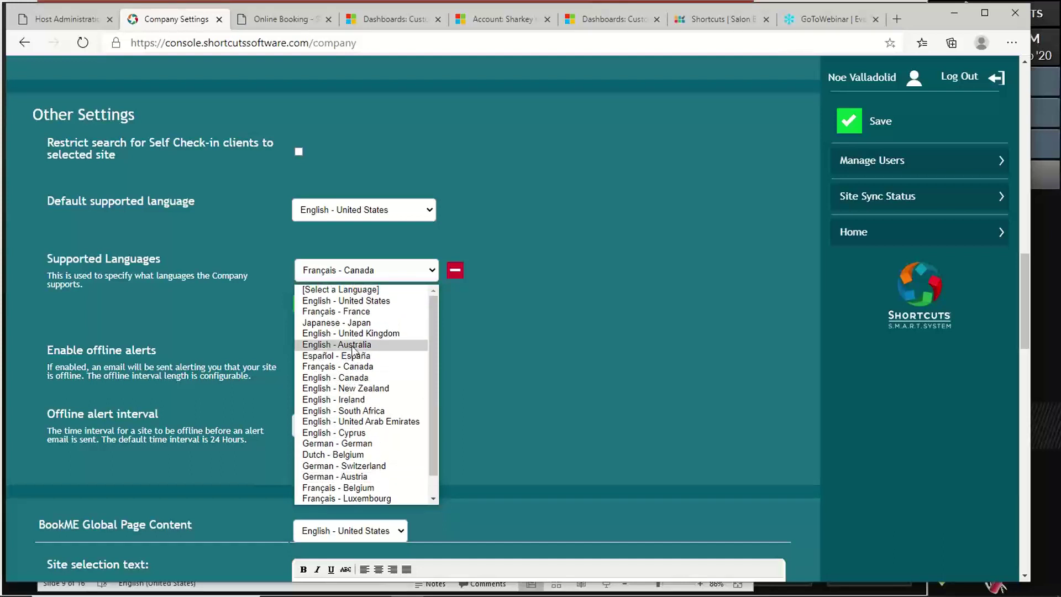
click(524, 380)
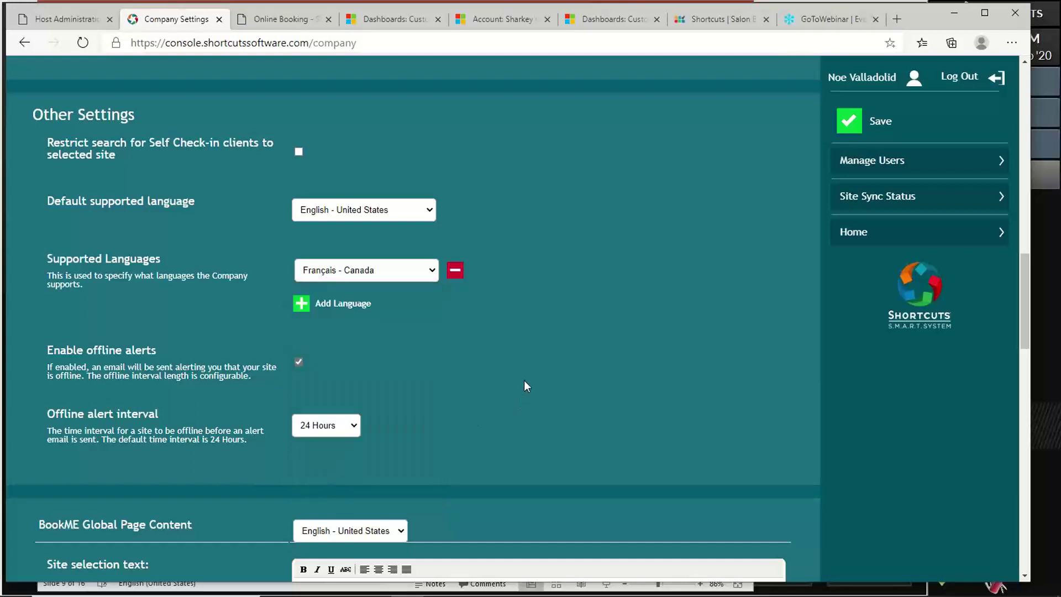
- Review the BookME Global Page Content in the company settings, from the site selection text down to the Service selection text
scroll(511, 366, down, 7)
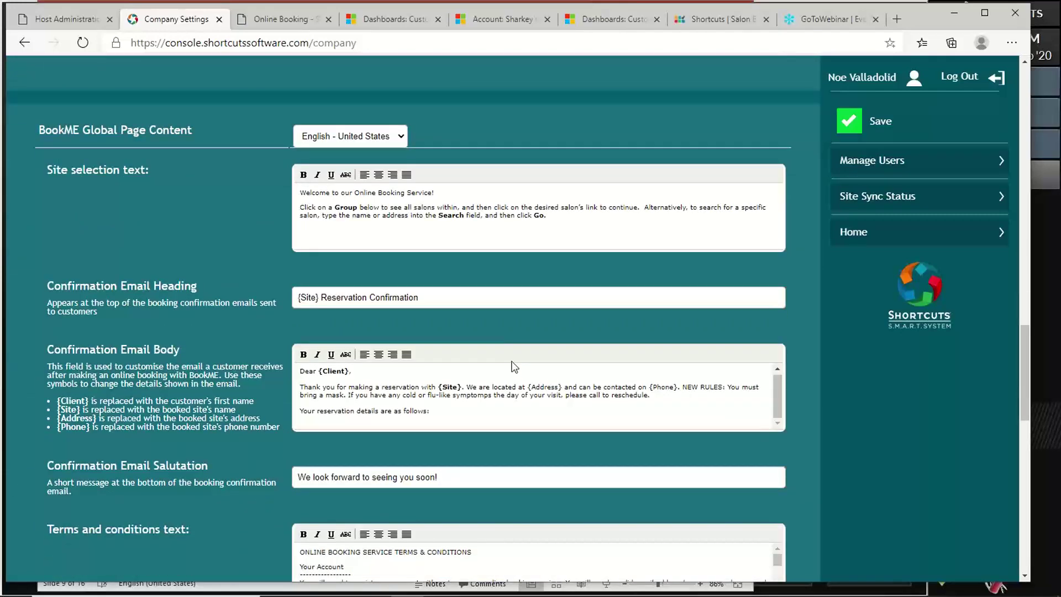
scroll(512, 354, down, 1)
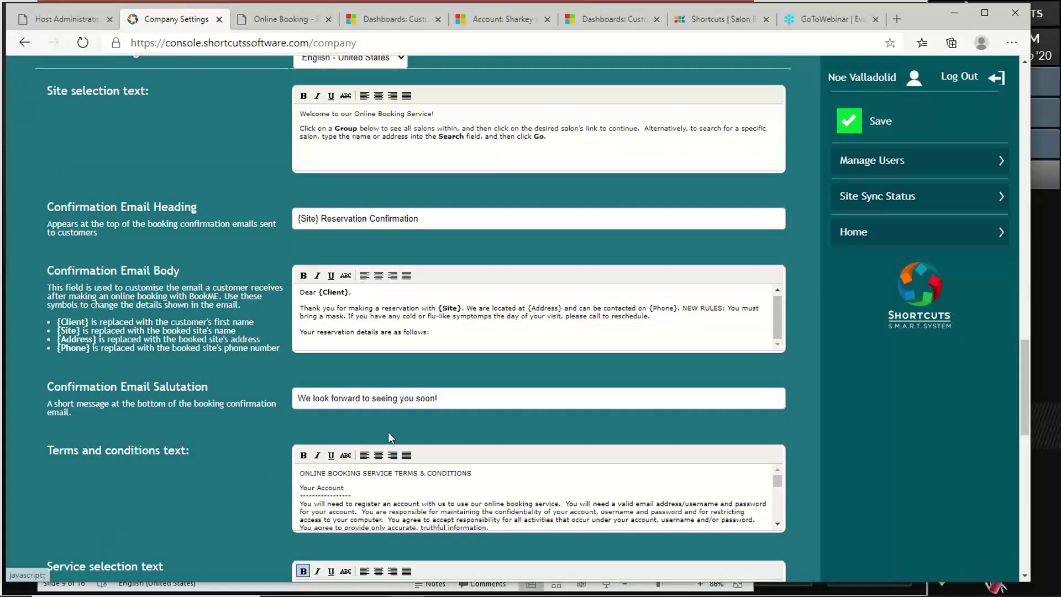
scroll(391, 402, down, 4)
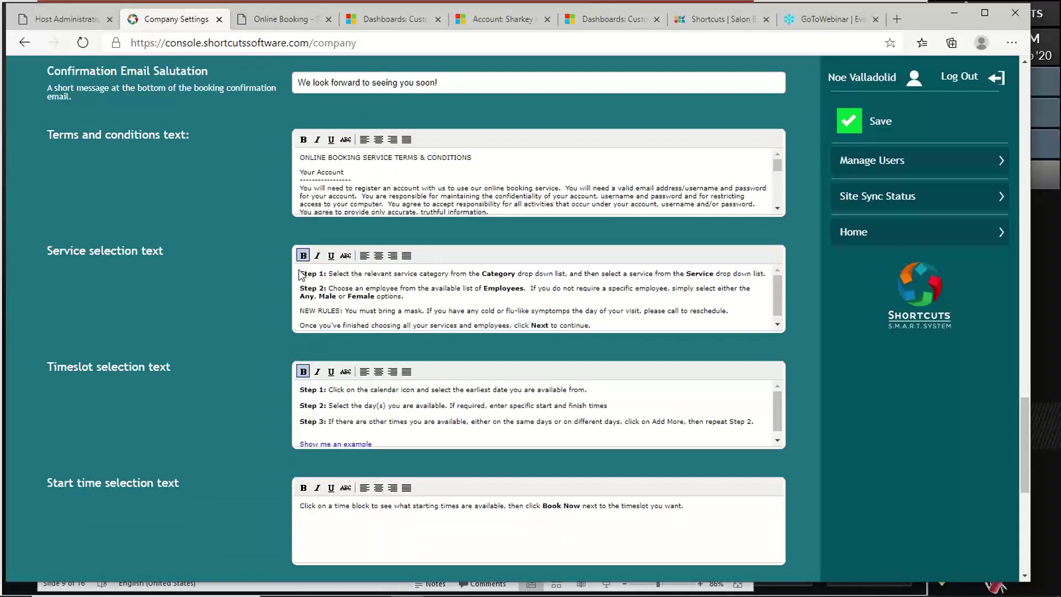
drag(299, 273, 432, 297)
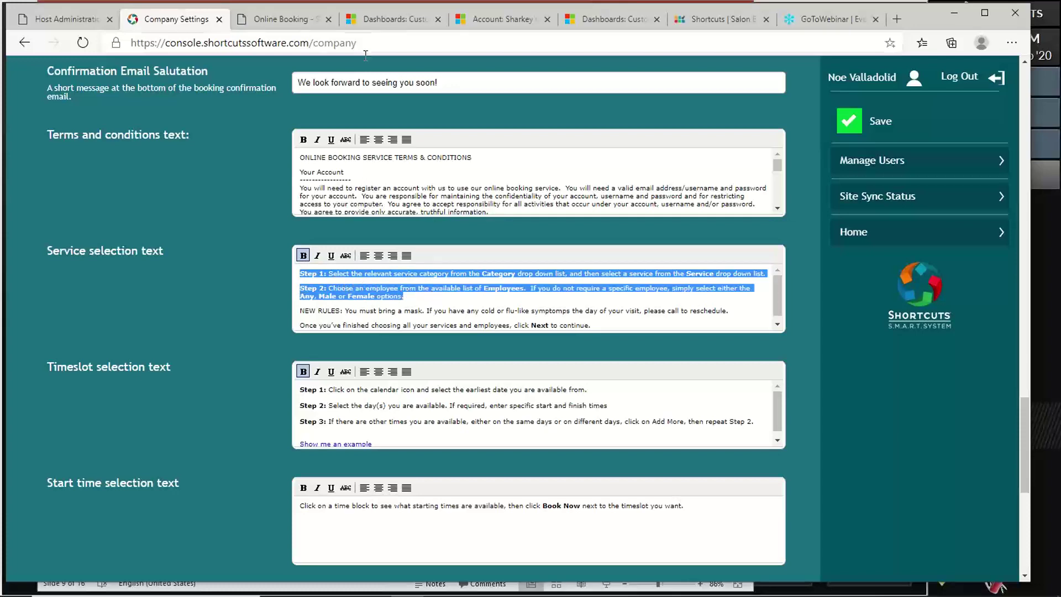
- Compare the instructions and the NEW RULES note on the online booking page with the Service selection text
click(279, 19)
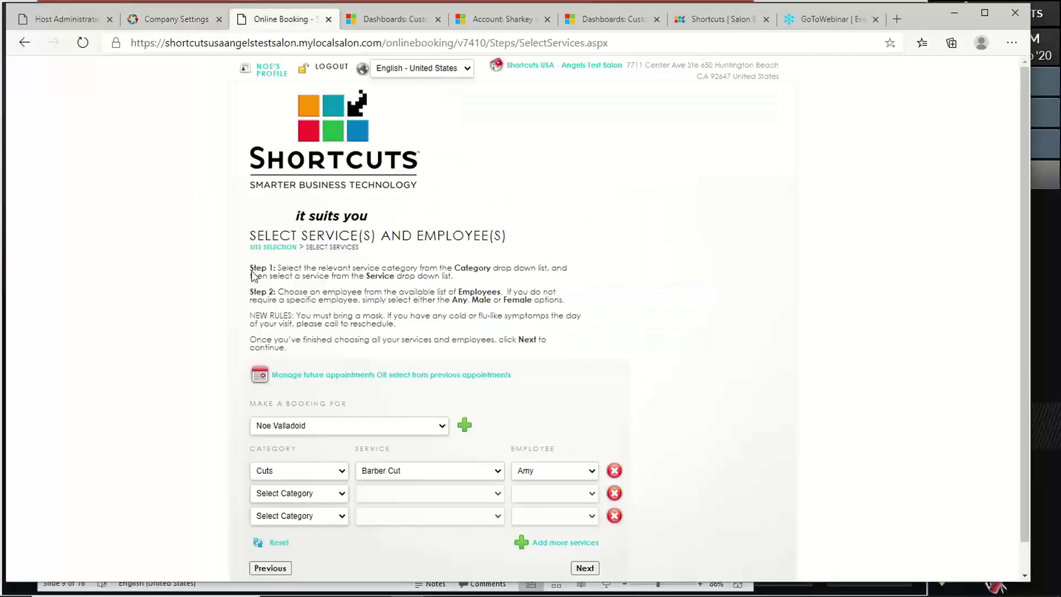
drag(250, 269, 578, 326)
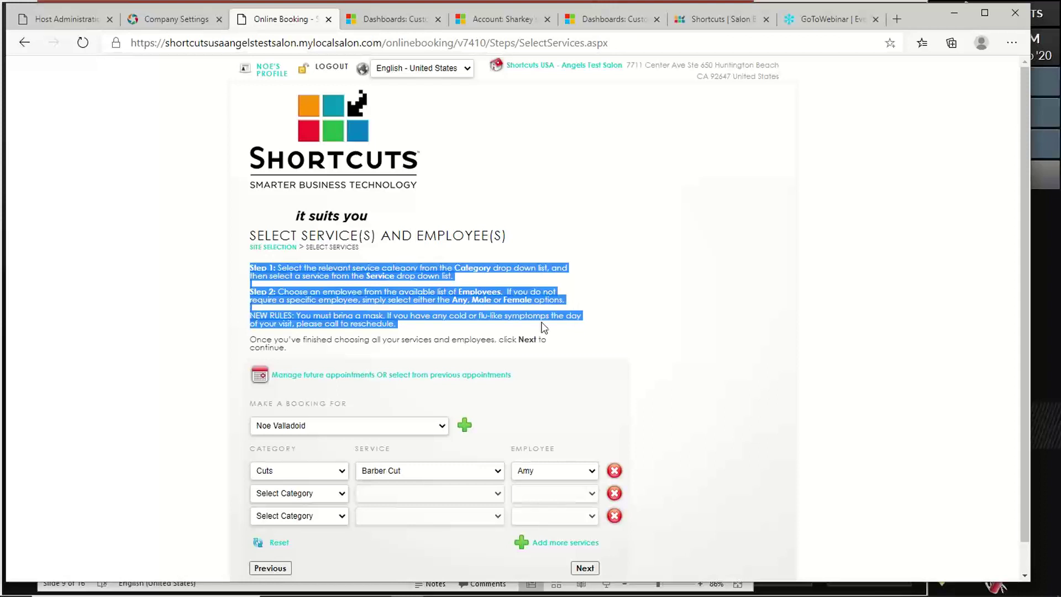
click(404, 330)
drag(403, 324, 237, 312)
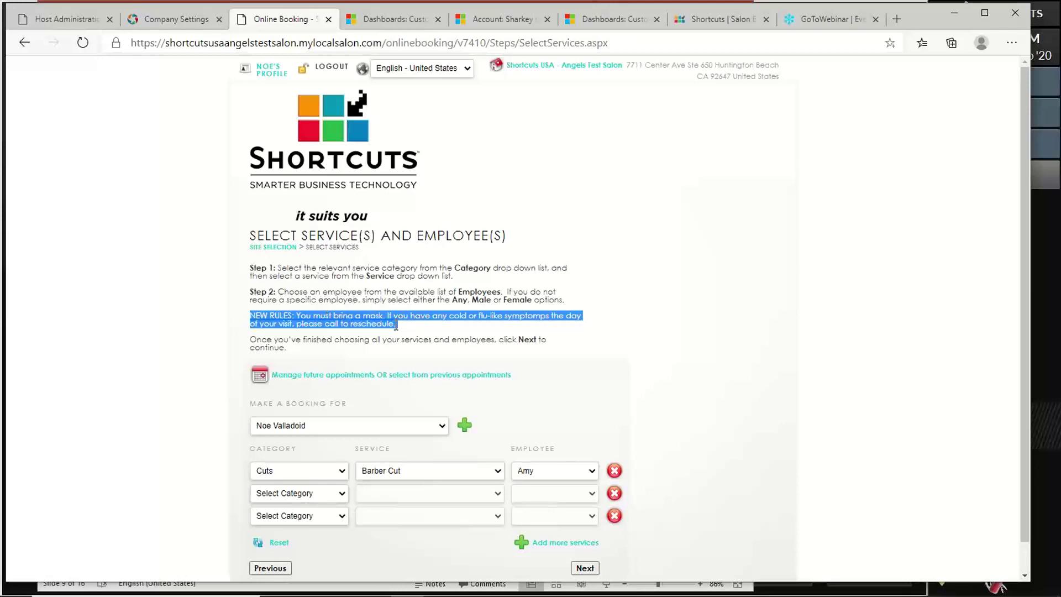
- Correct the spelling of "symptoms" in the NEW RULES line of the company's Service selection text and save the settings
click(199, 21)
click(409, 317)
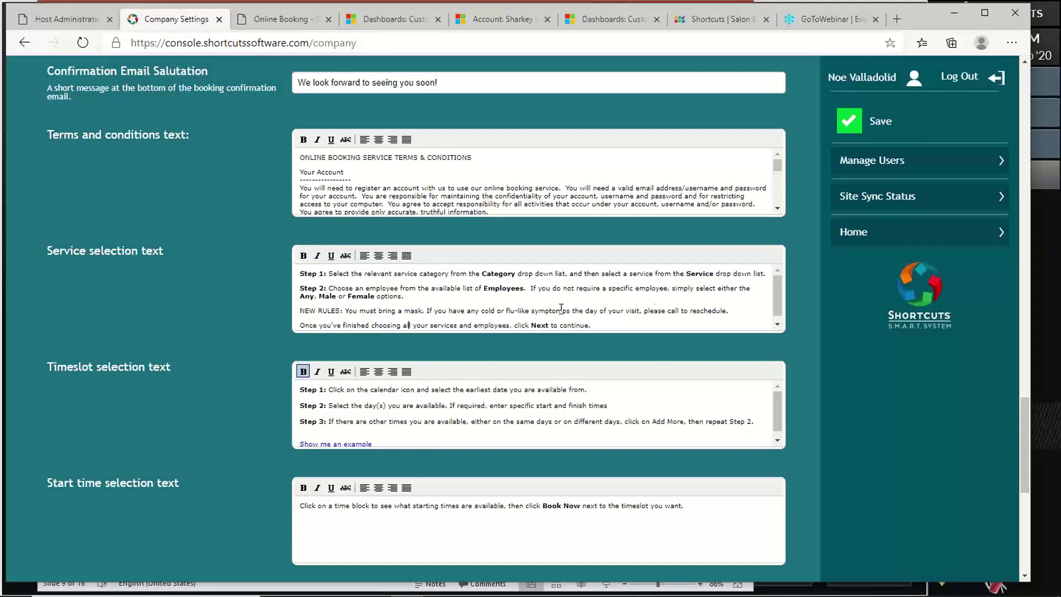
drag(733, 308, 298, 308)
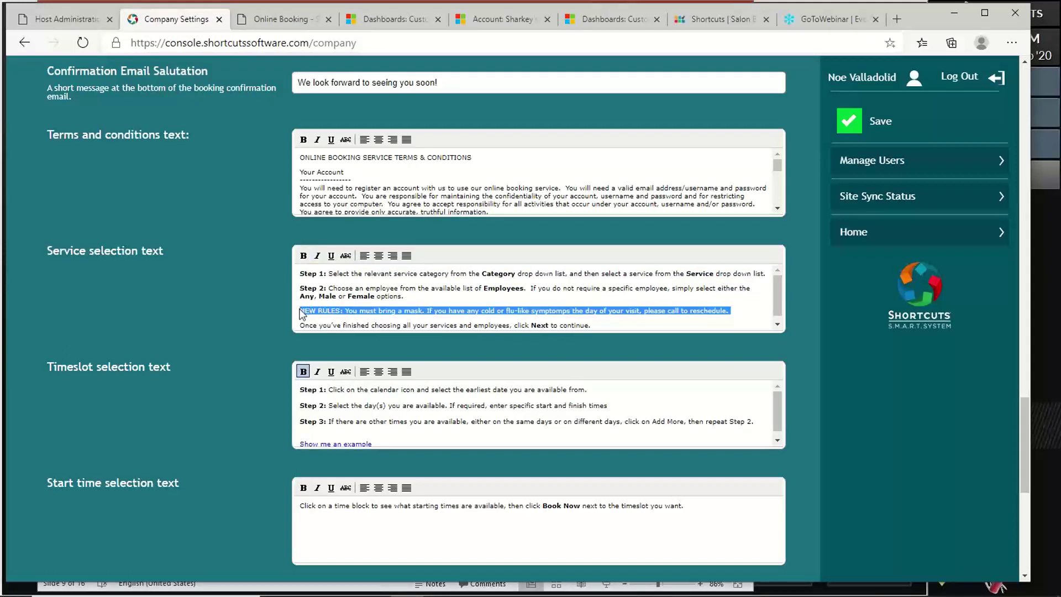
click(419, 307)
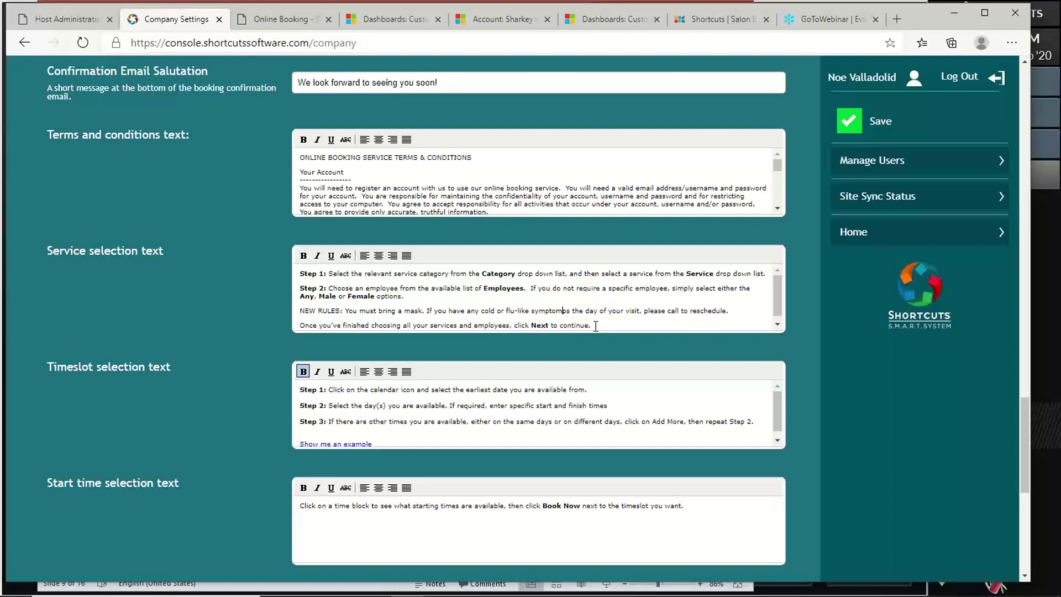
key(BackSpace)
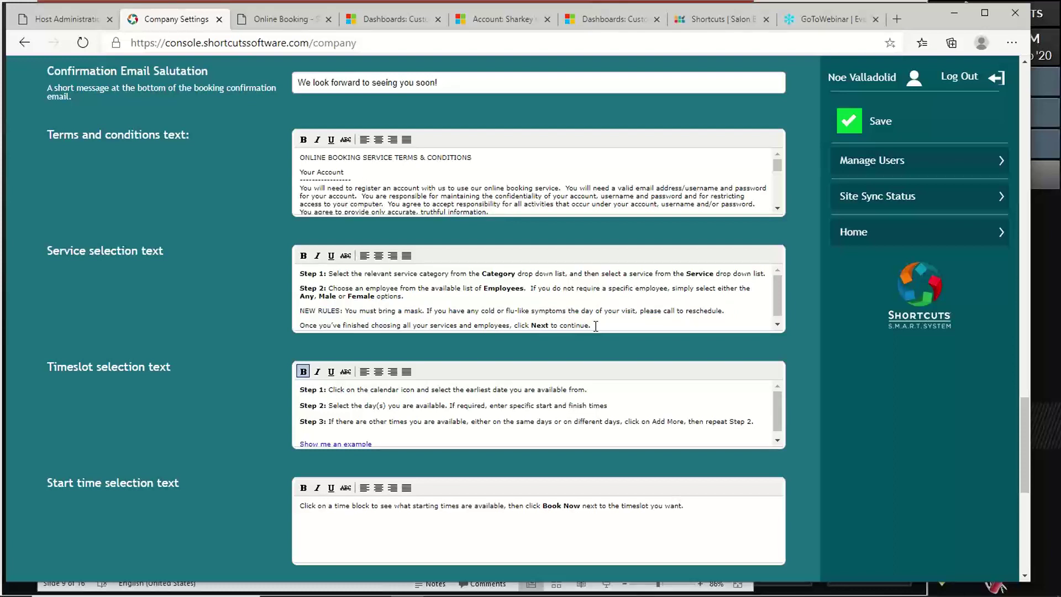
click(840, 127)
- Check the category and employee choices for the Barber Cut on the online booking page without changing them
scroll(263, 259, down, 4)
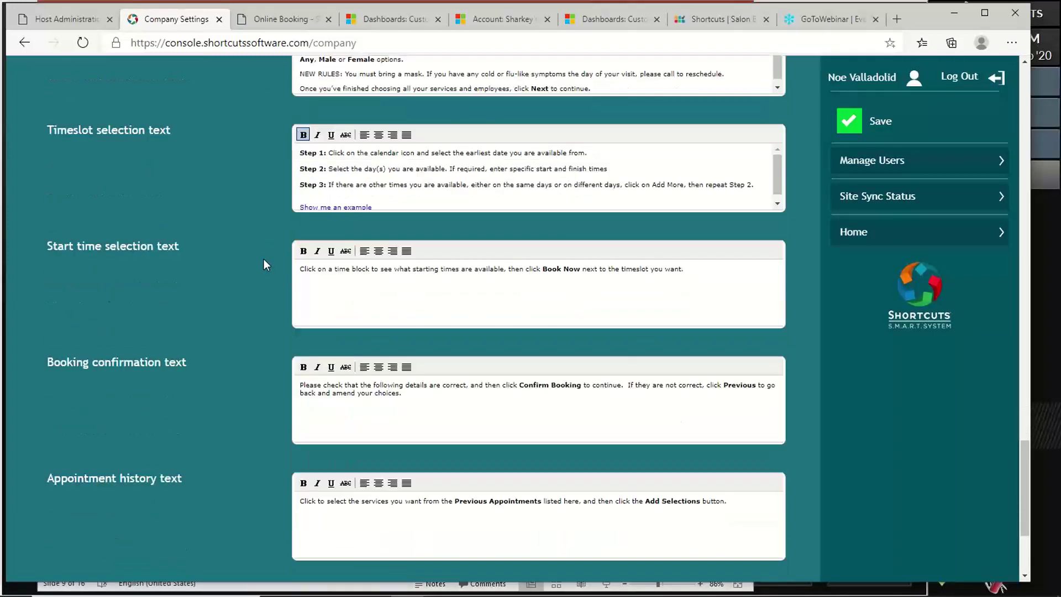
click(288, 20)
click(317, 473)
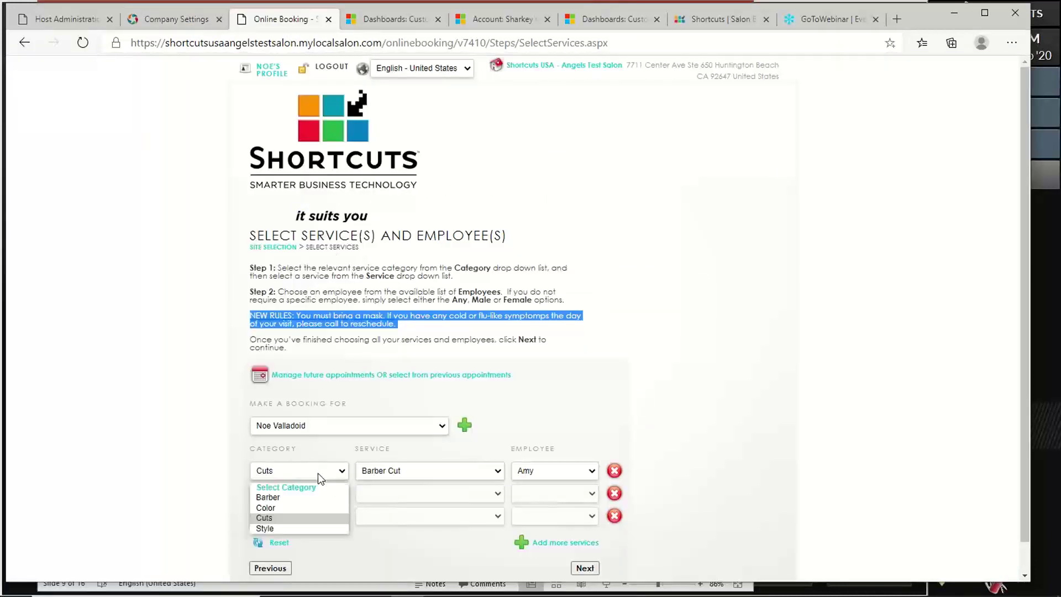
click(341, 477)
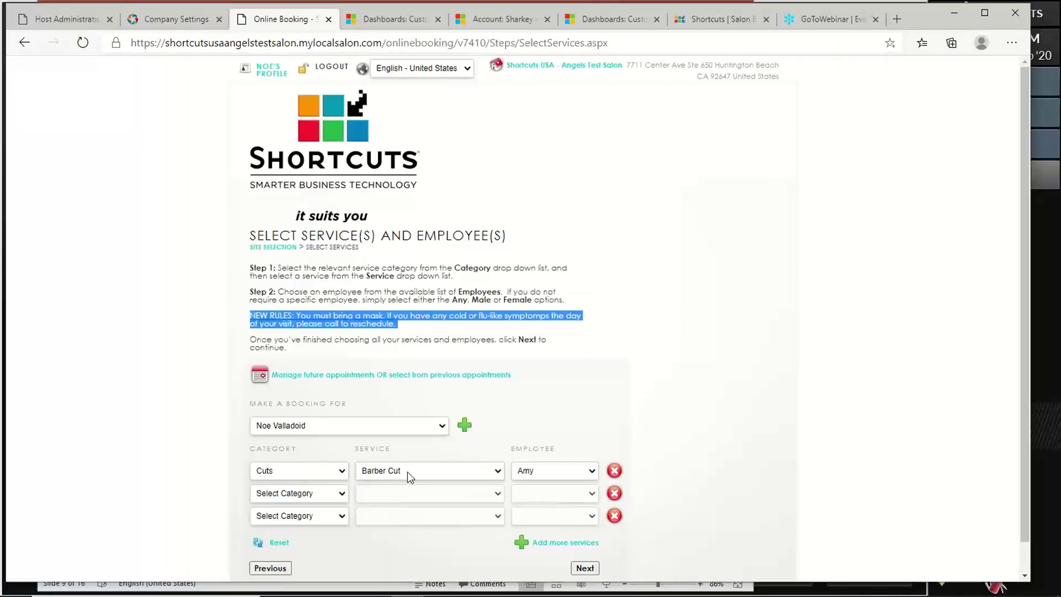
click(534, 474)
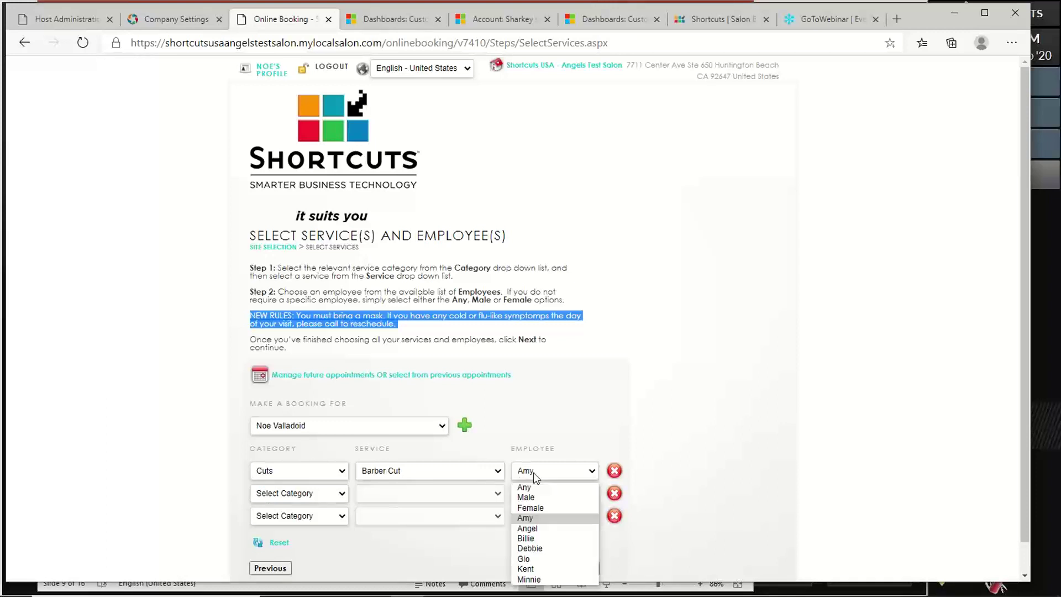
click(535, 475)
scroll(732, 465, down, 1)
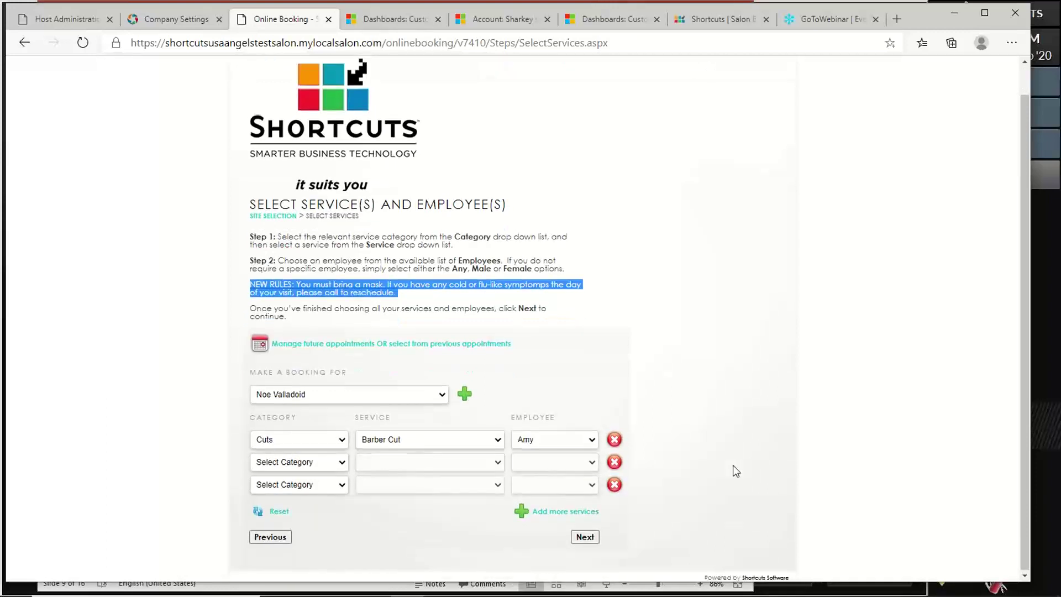
click(733, 471)
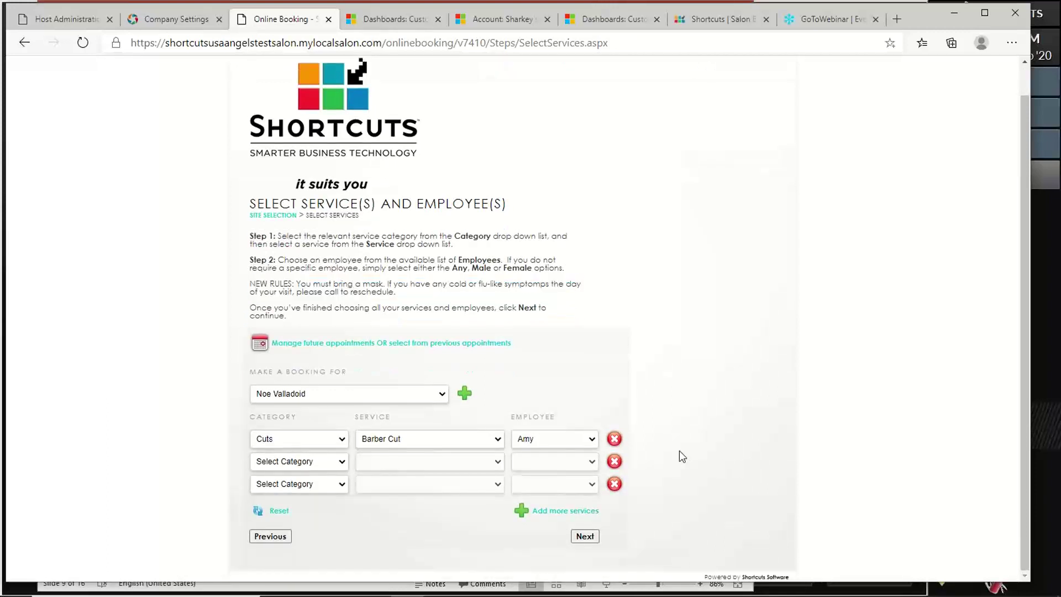
- Continue the booking to the days and times selection and check the salon's weekly opening hours
click(586, 536)
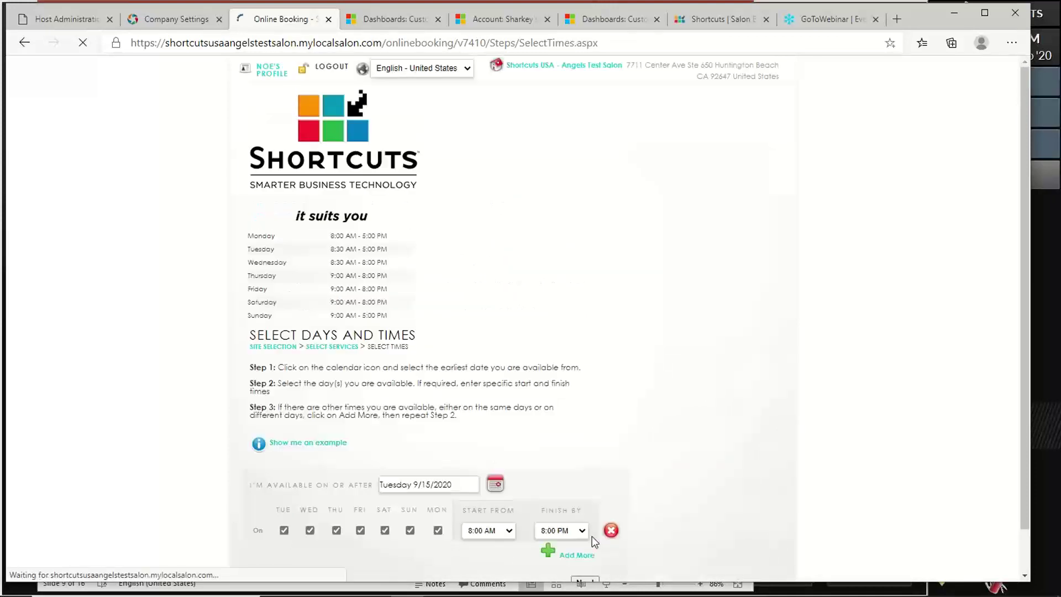
drag(404, 316, 297, 238)
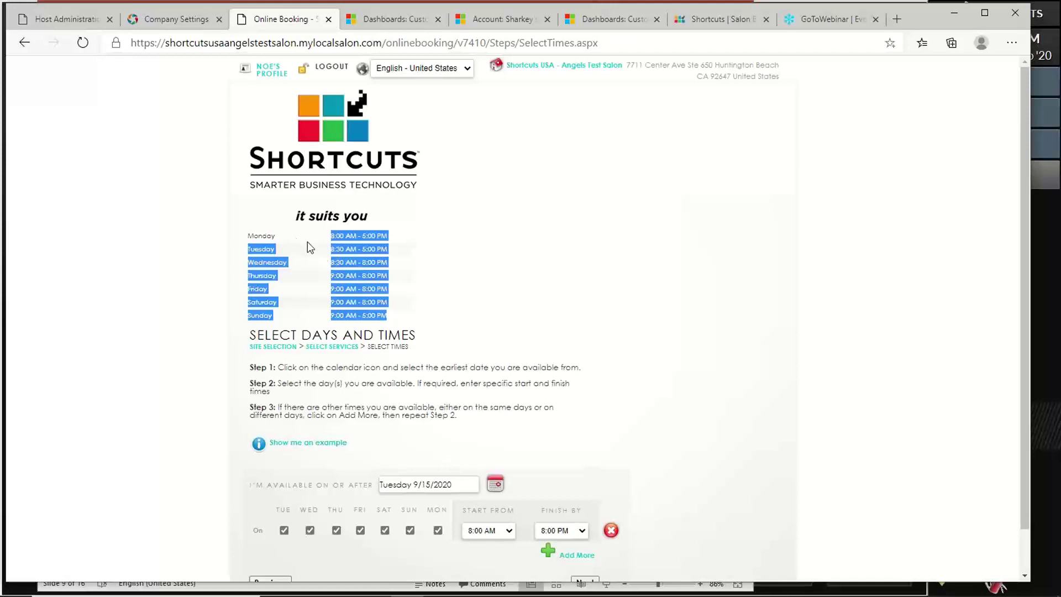
click(527, 304)
scroll(548, 443, down, 1)
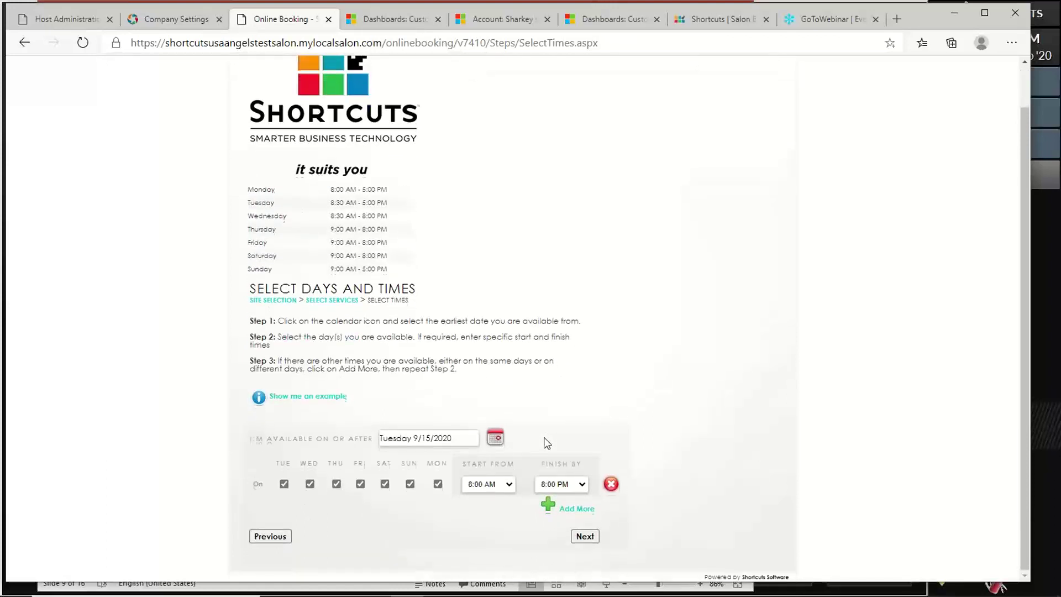
- Set the availability to on or after Friday 9/18/2020 from 12:00 PM to 1:00 PM and request the available times
click(495, 440)
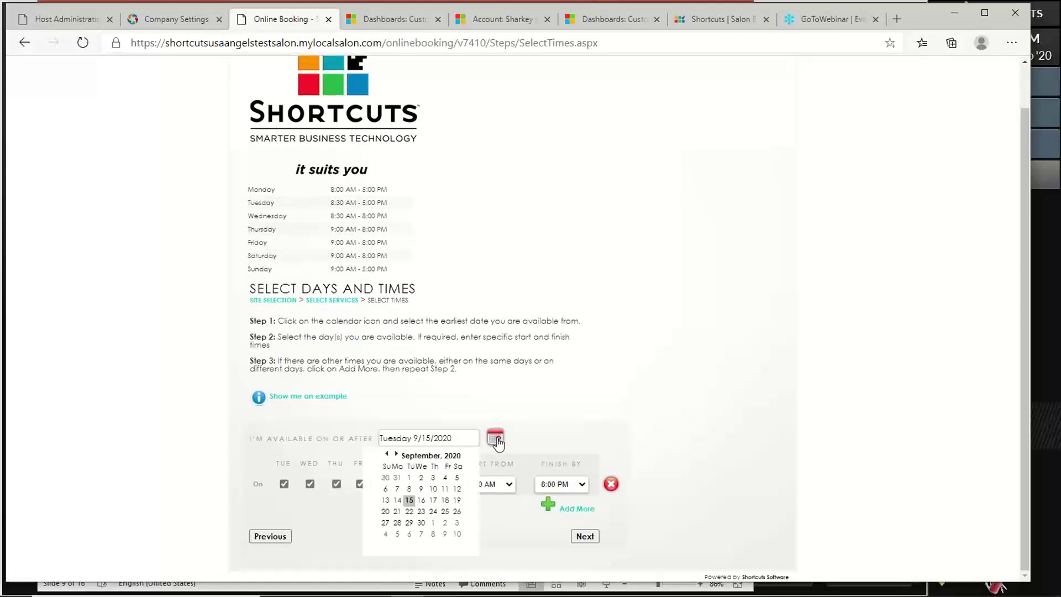
click(444, 500)
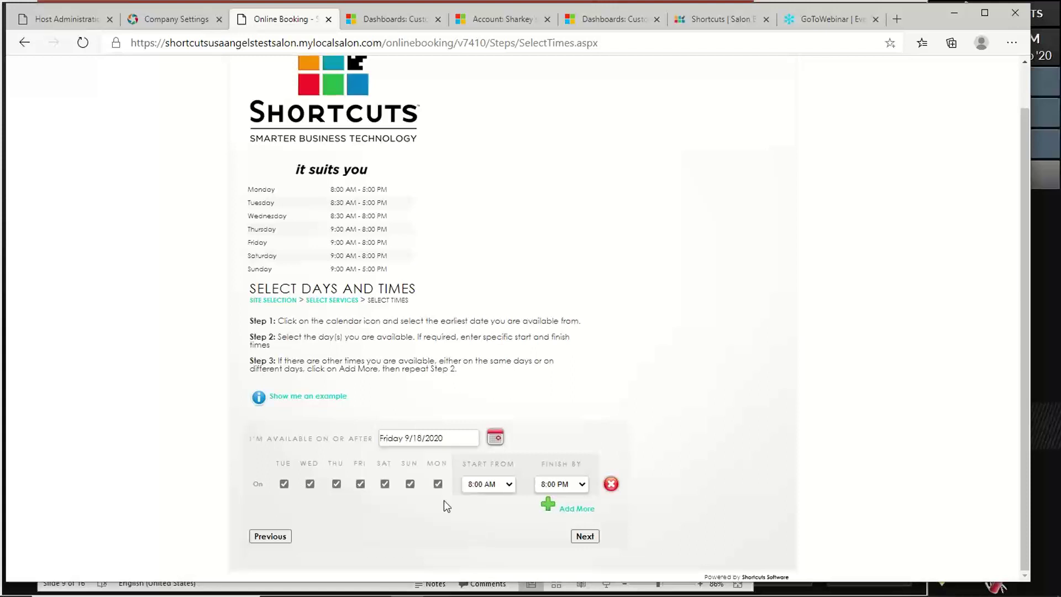
click(510, 484)
click(502, 405)
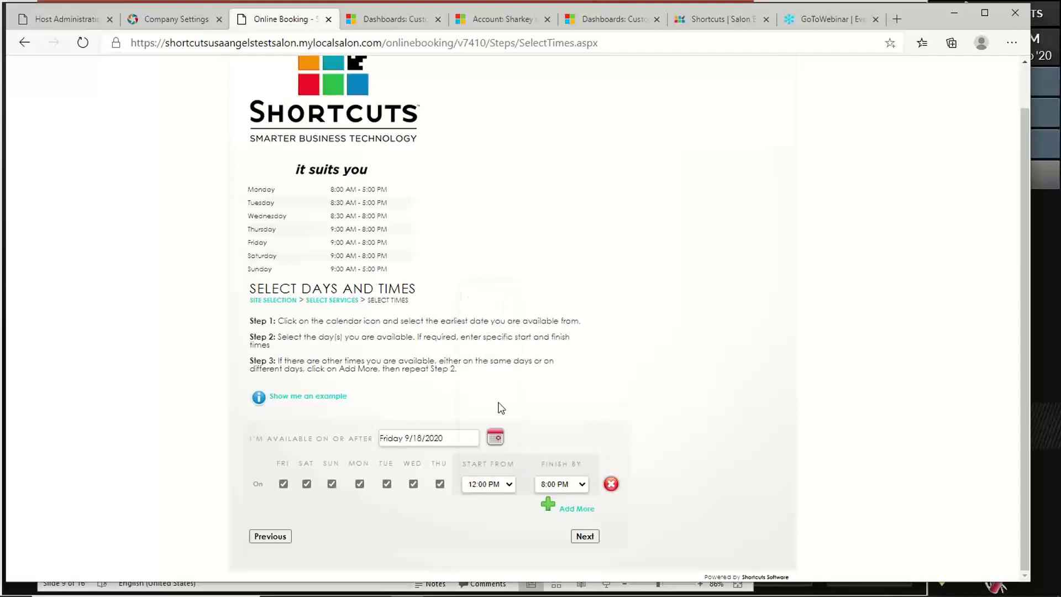
click(575, 485)
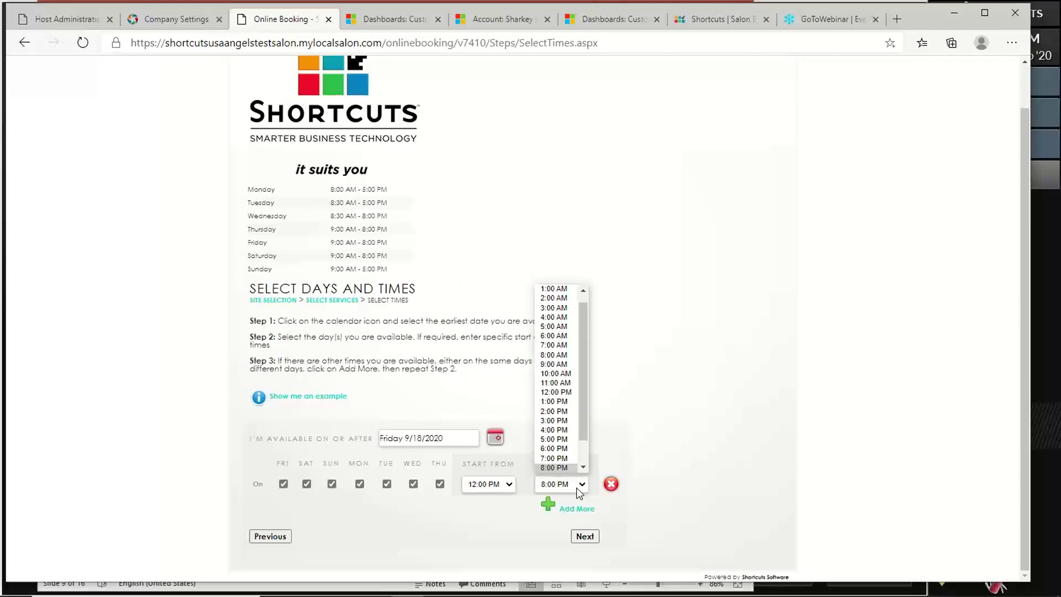
click(572, 405)
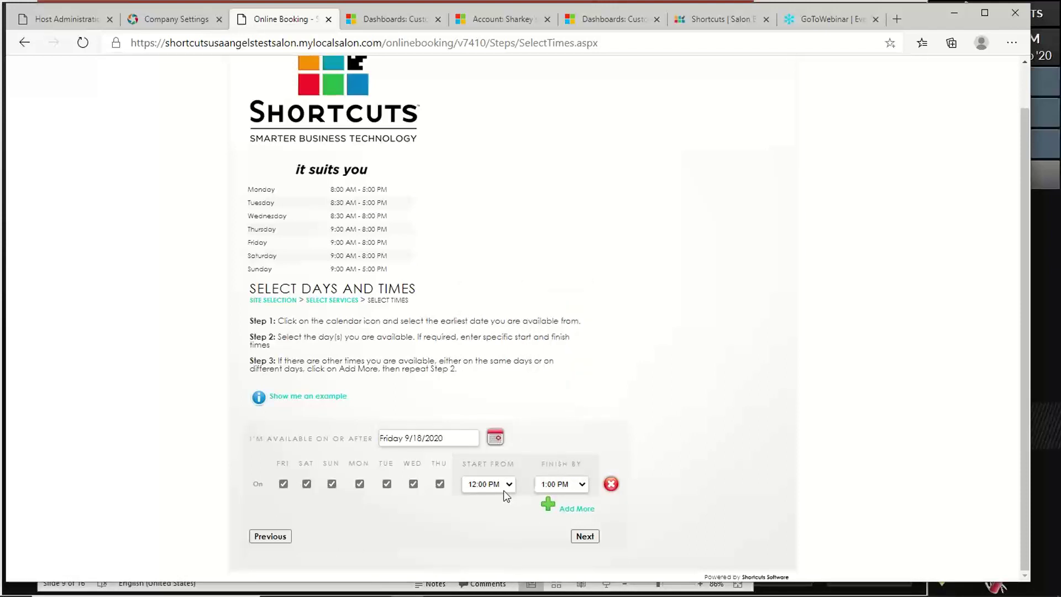
click(586, 537)
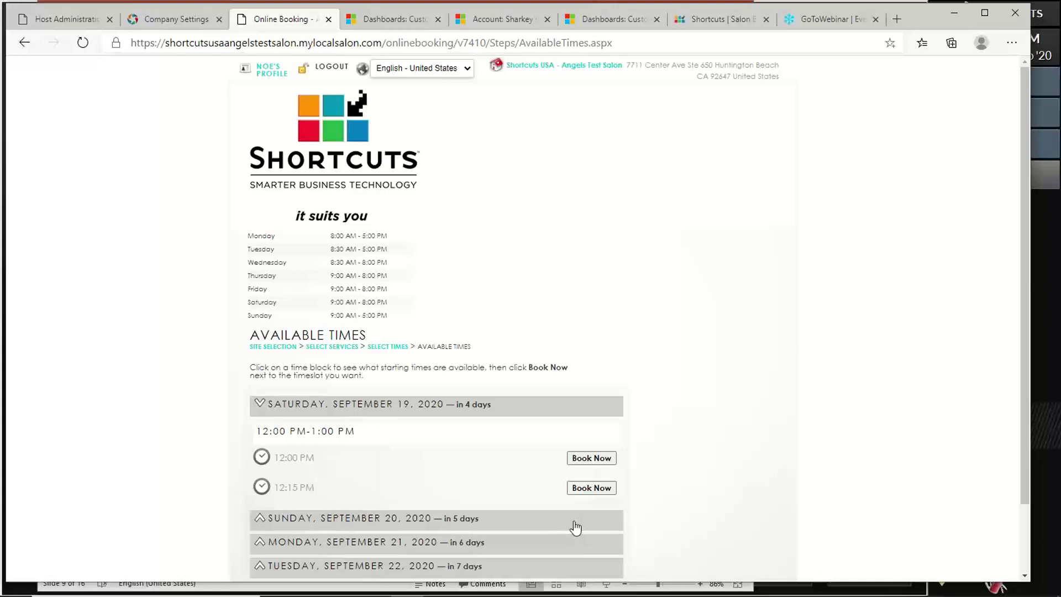
- Look through the available times, opening different day blocks and returning to Saturday, September 19, 2020
scroll(433, 416, down, 2)
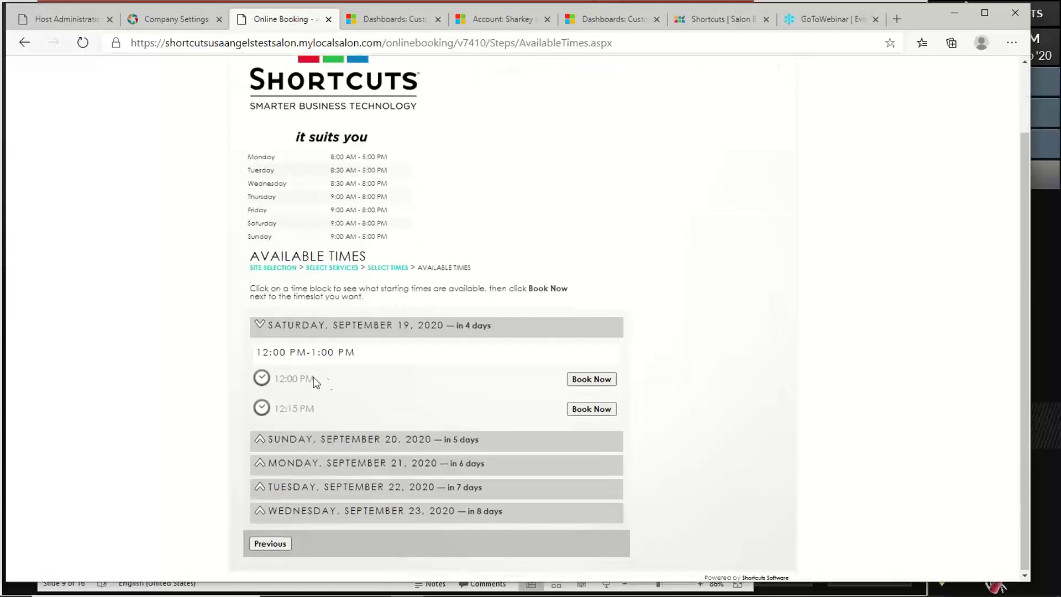
drag(314, 377, 276, 375)
click(261, 439)
click(263, 437)
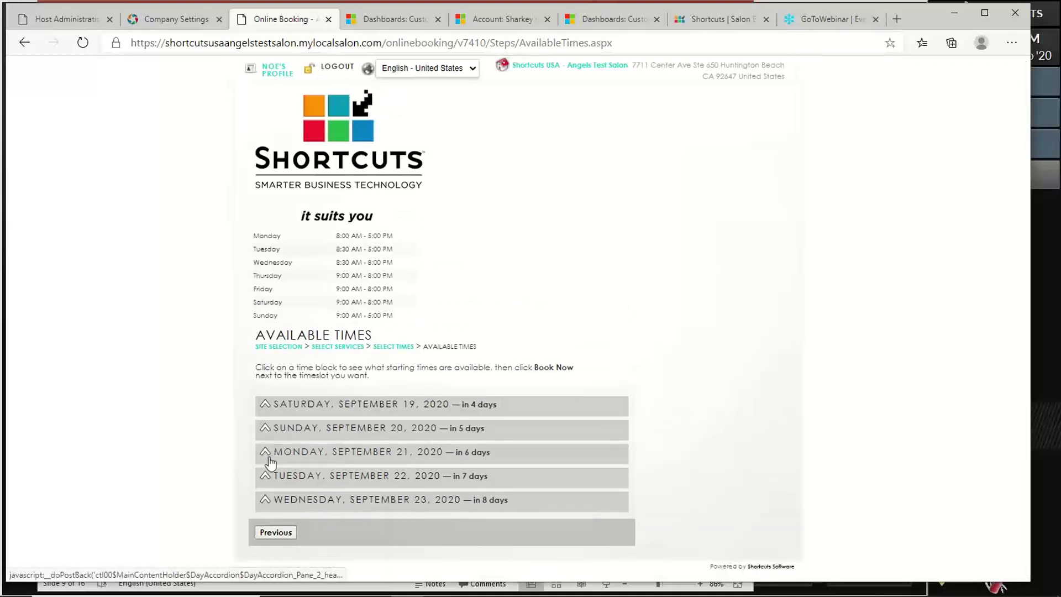
click(265, 458)
click(263, 457)
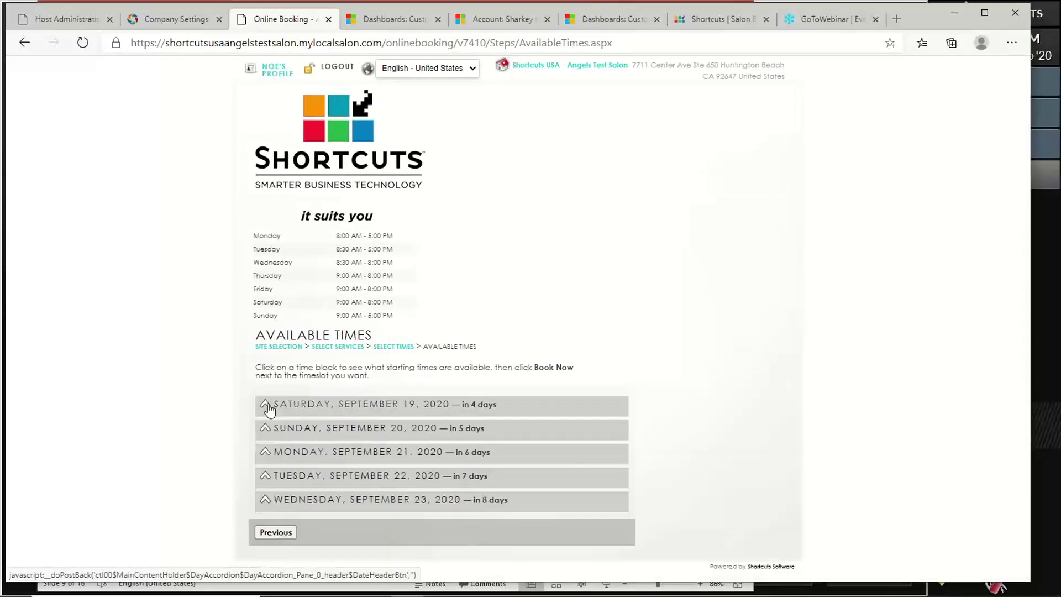
click(269, 409)
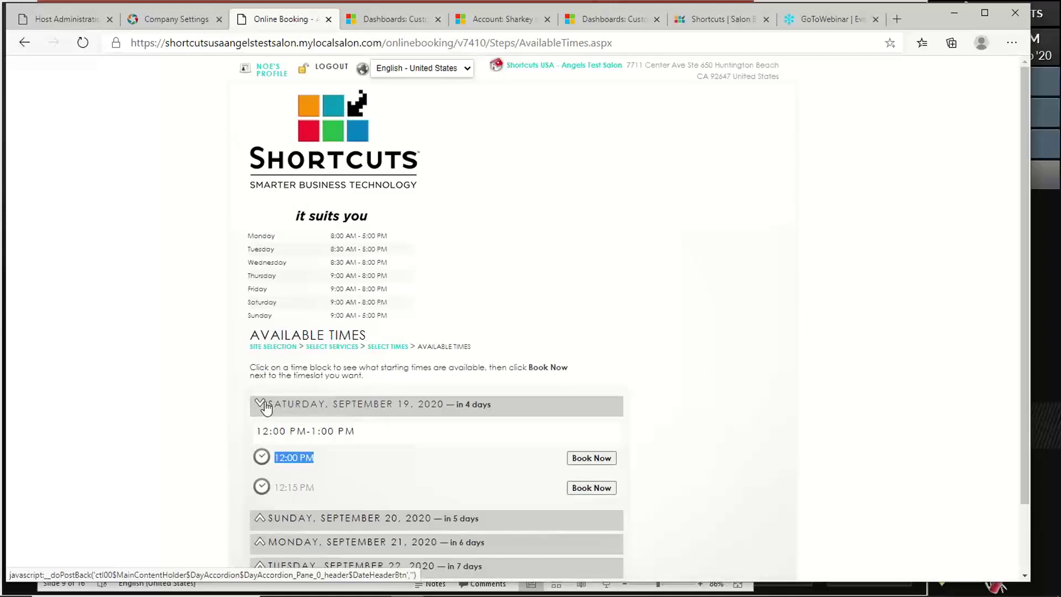
- Preview the booking confirmation for 12:00 PM on Saturday, September 19, 2020, and go back to the days and times selection without confirming
click(605, 463)
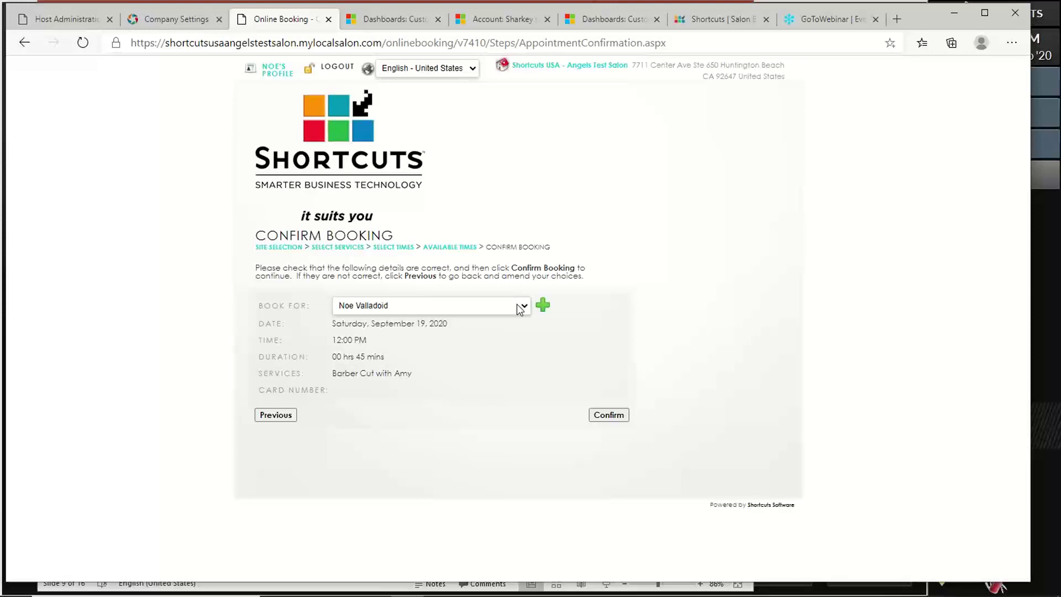
click(273, 418)
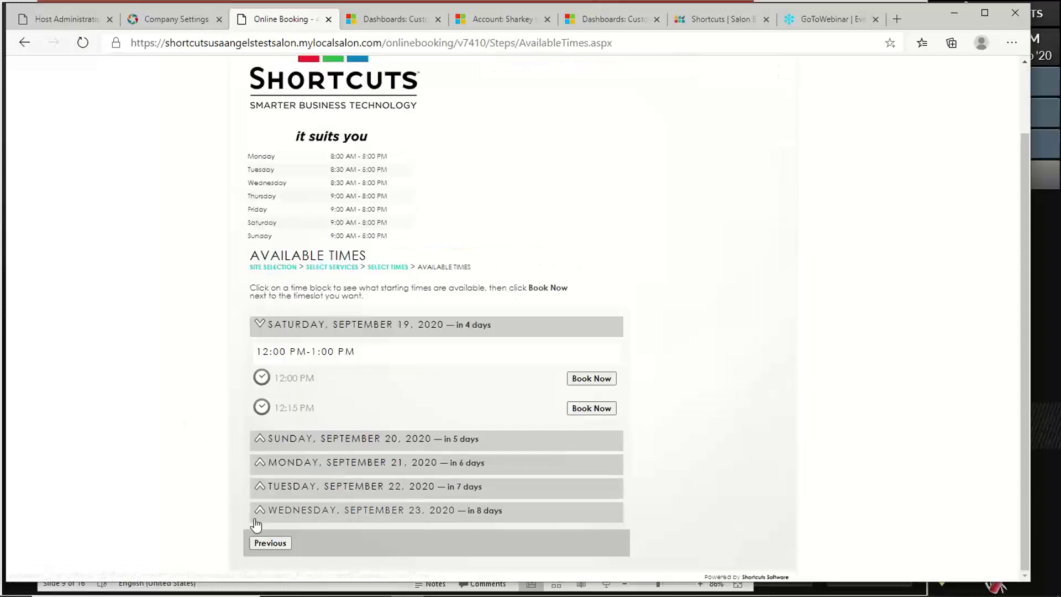
click(266, 542)
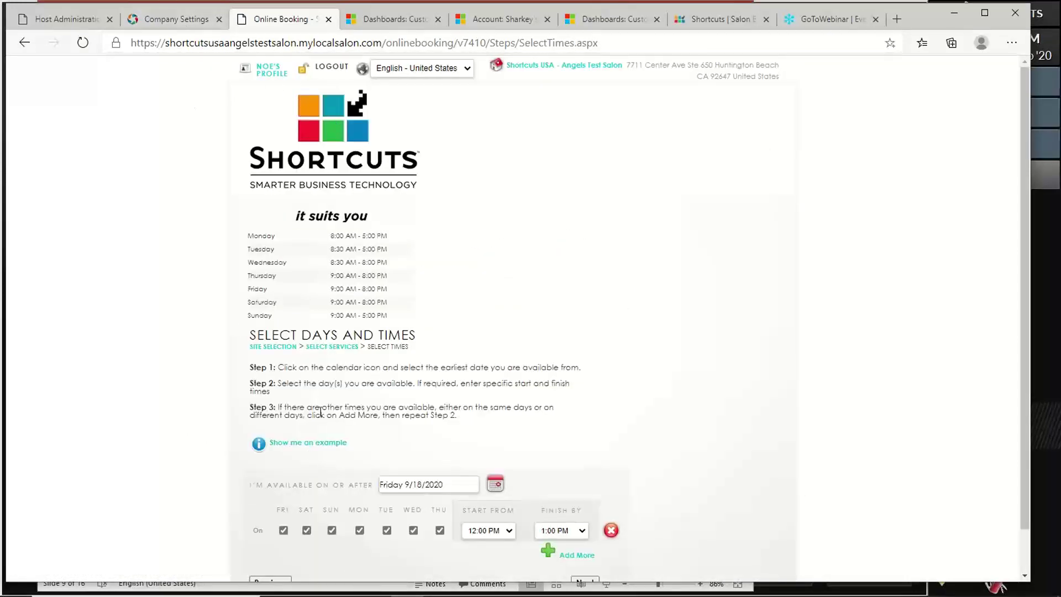
- Compare the booking page's instructions for selecting days and times with the Timeslot selection text in the company settings
drag(320, 415, 247, 366)
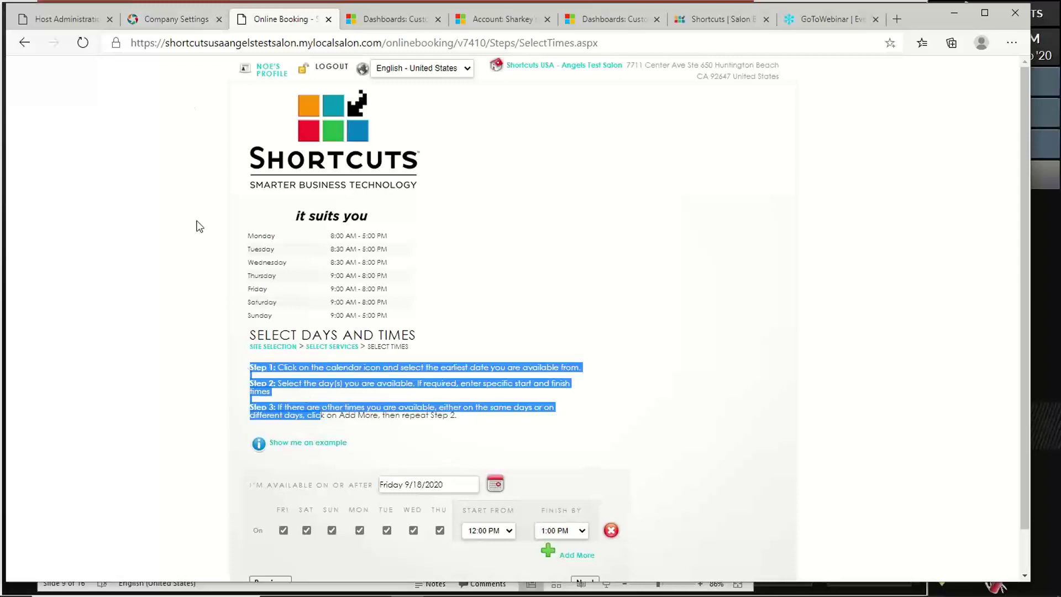
click(192, 27)
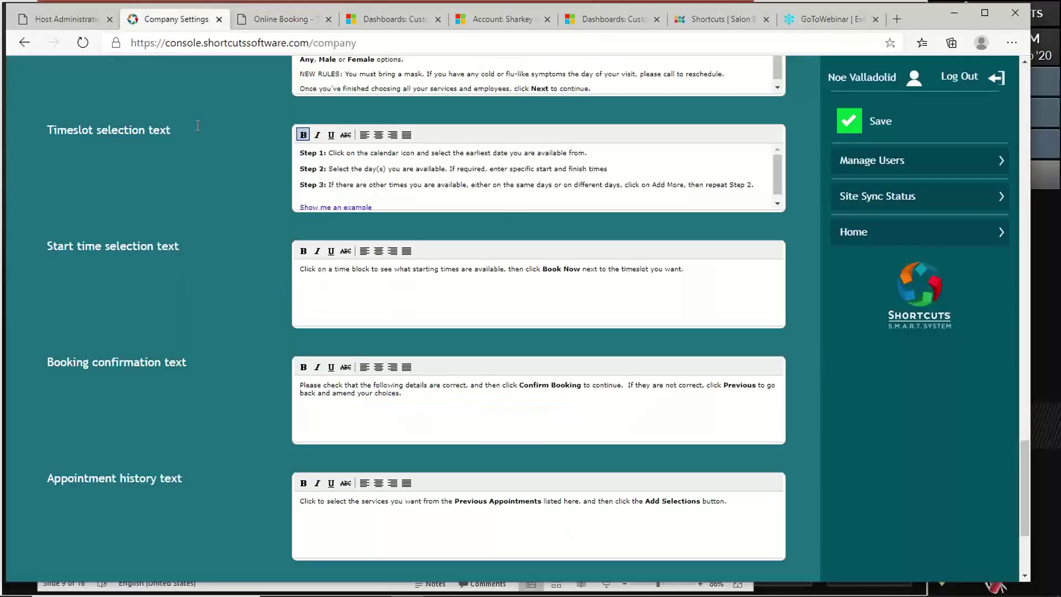
- Review the BookME page content texts, checking the Any, Male or Female options in the Service selection text and the fields through Manual request text
scroll(515, 463, down, 2)
scroll(515, 462, up, 5)
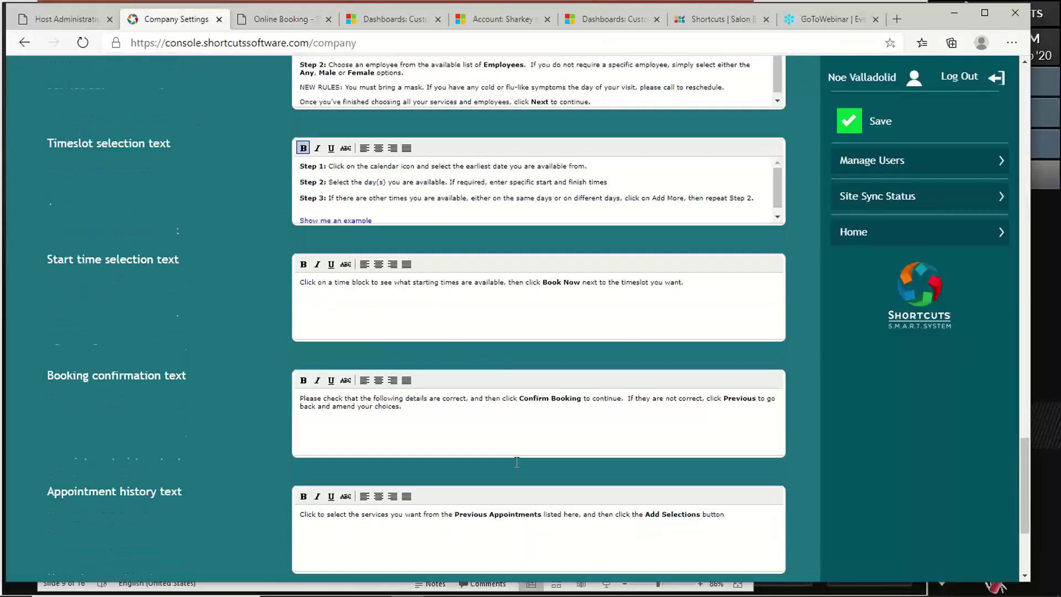
scroll(515, 460, up, 1)
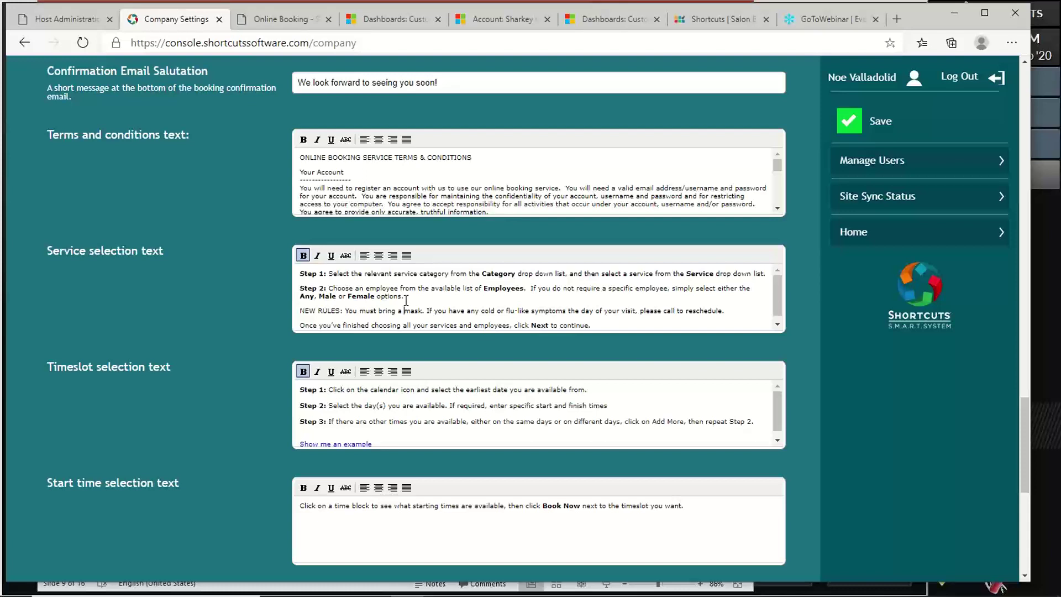
drag(410, 297, 300, 296)
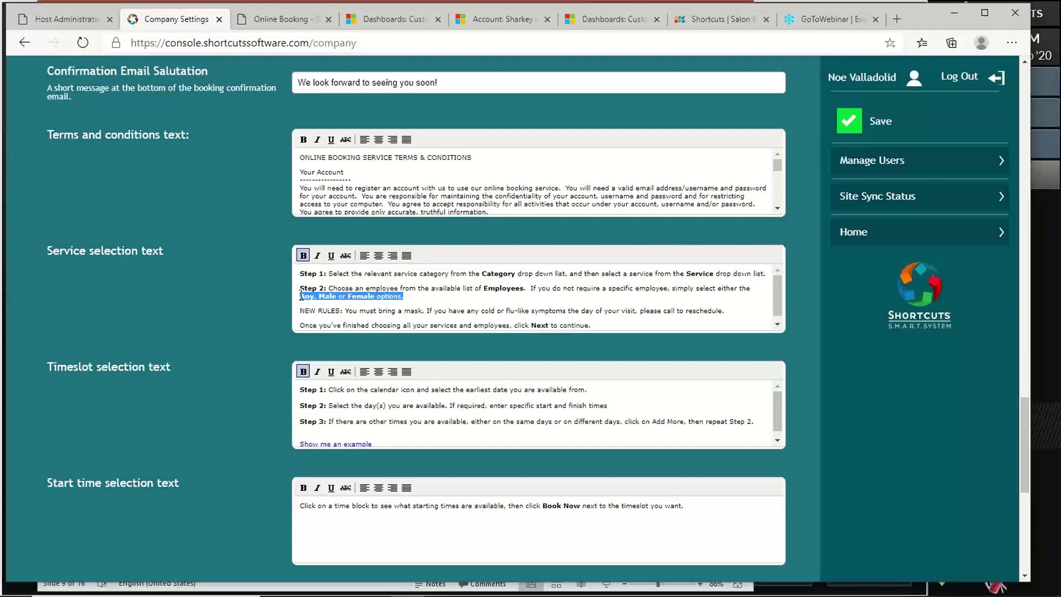
click(322, 307)
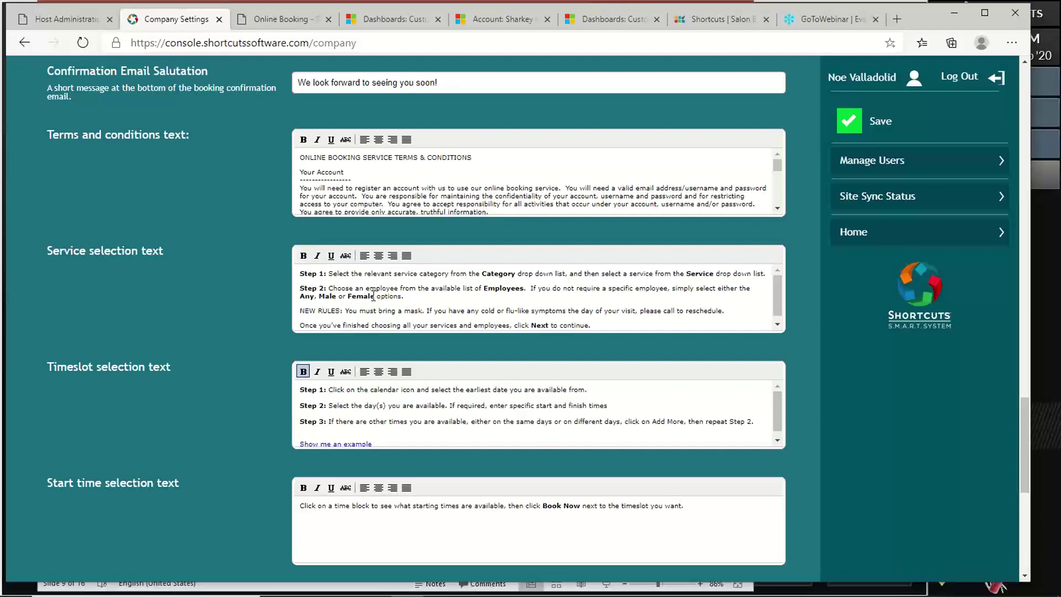
drag(376, 296, 323, 310)
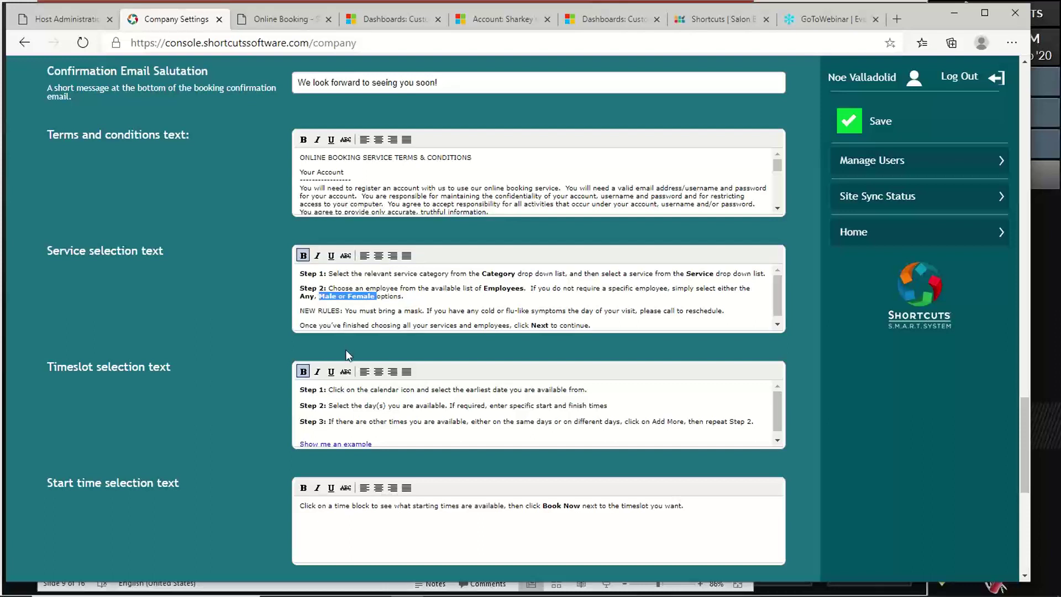
scroll(412, 324, down, 1)
scroll(528, 436, down, 1)
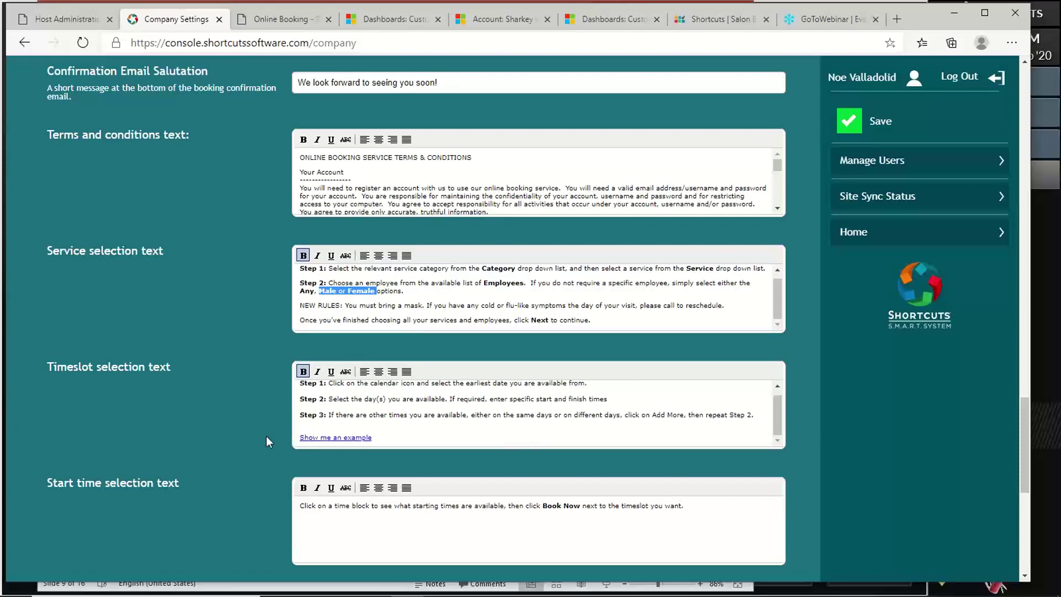
scroll(159, 433, down, 8)
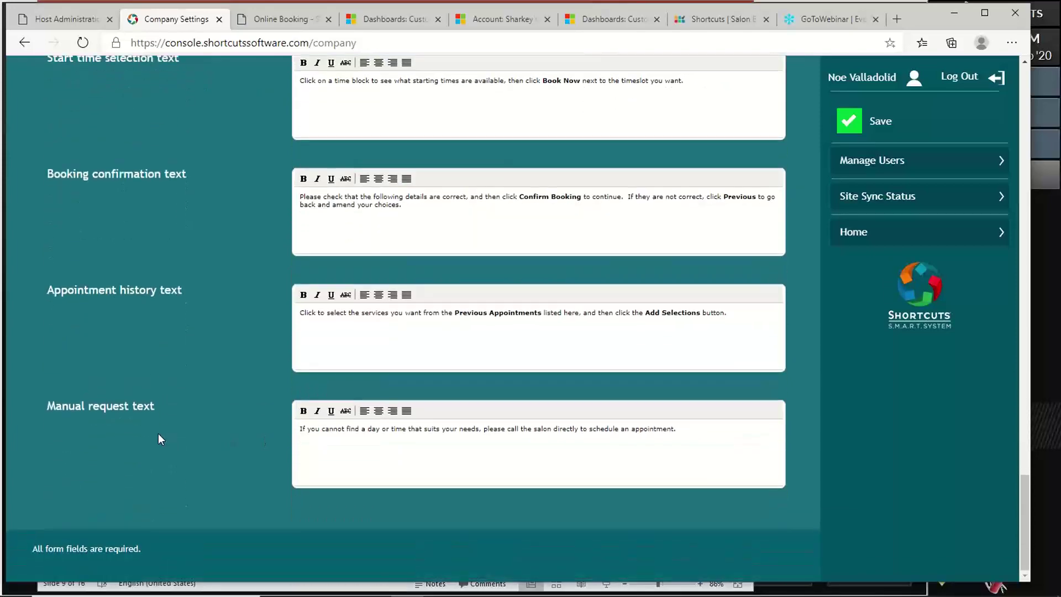
scroll(158, 433, up, 7)
scroll(158, 433, up, 3)
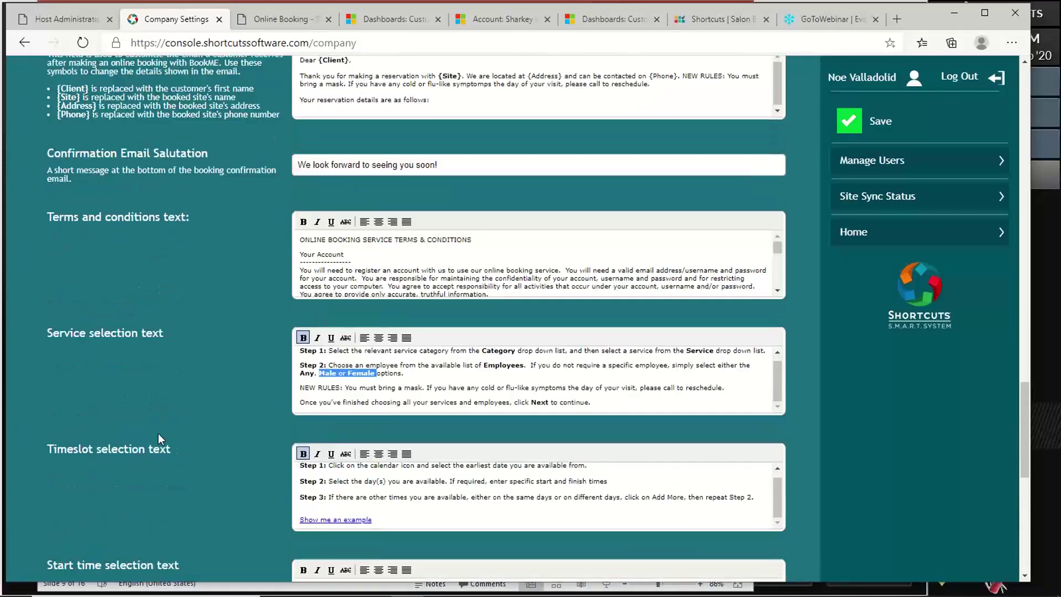
scroll(158, 433, up, 3)
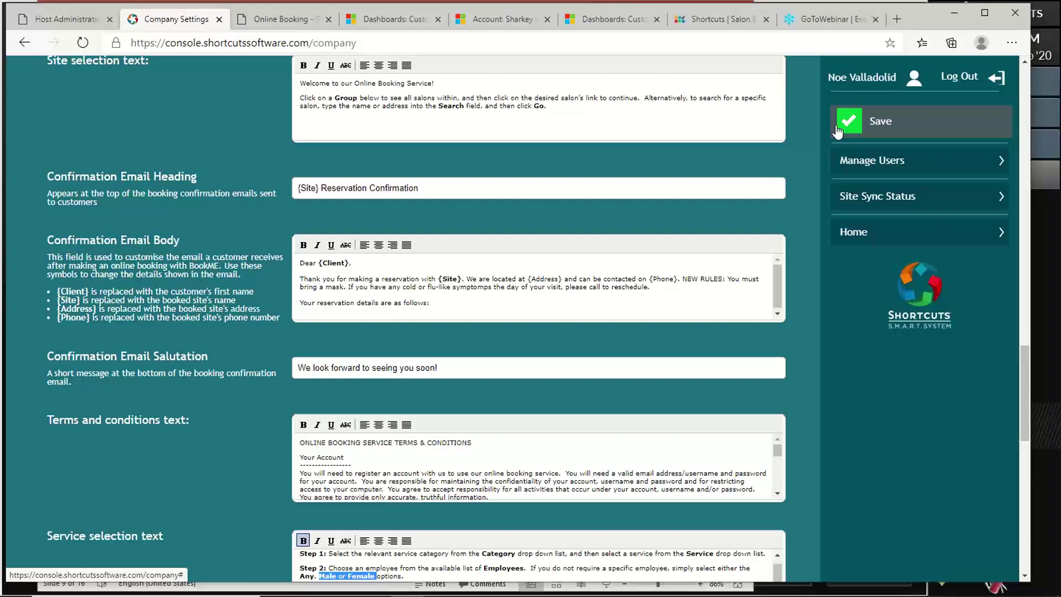
scroll(124, 363, up, 6)
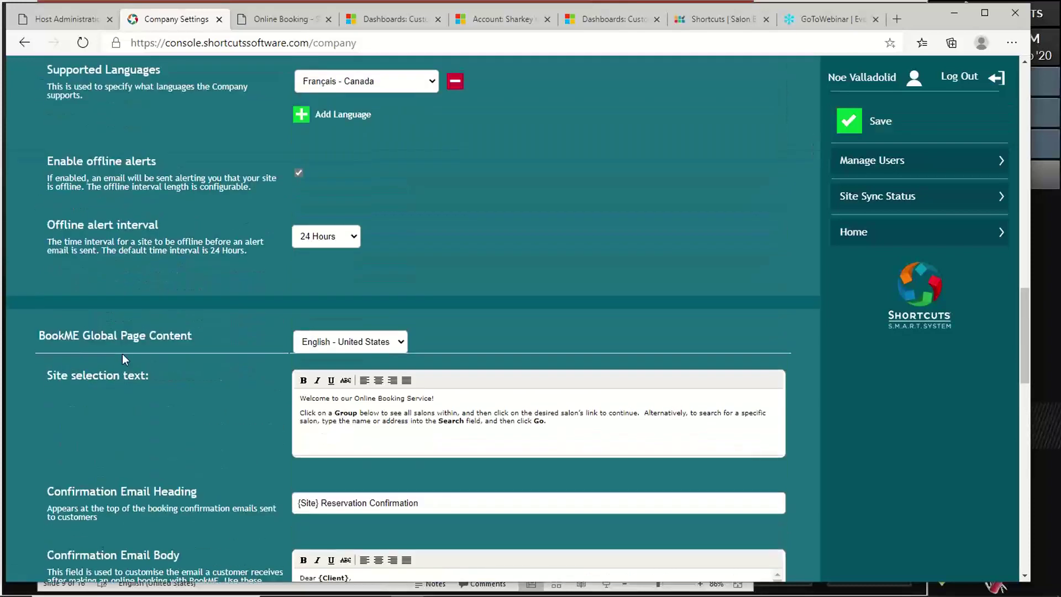
- Examine the Confirmation Email Heading and Body, checking the greeting and the {Client} and {Site} placeholders
scroll(119, 347, down, 4)
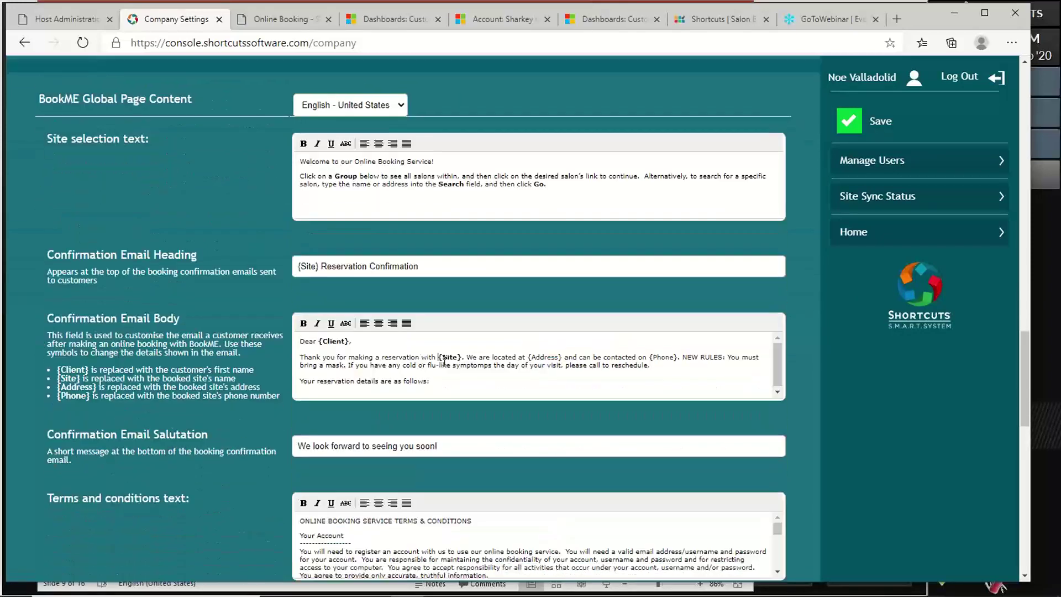
drag(460, 378, 296, 344)
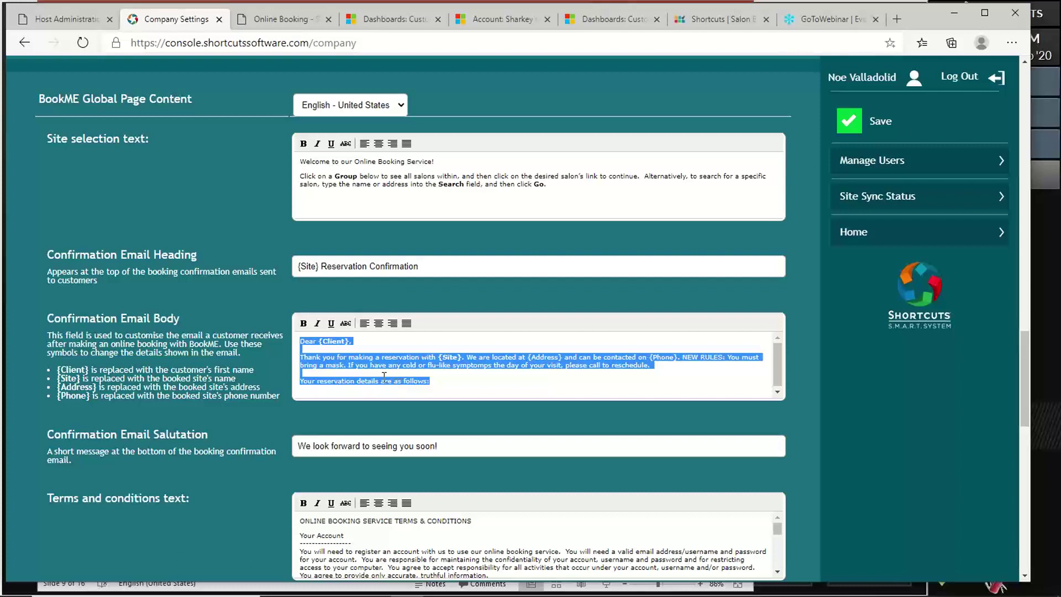
click(376, 378)
drag(350, 341, 319, 344)
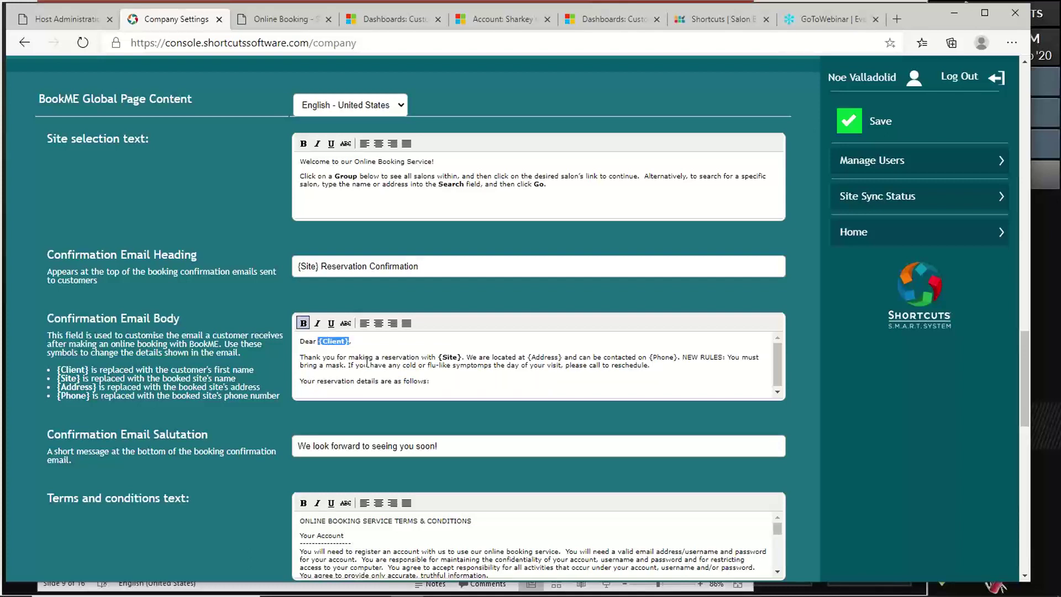
click(462, 366)
drag(367, 266, 319, 265)
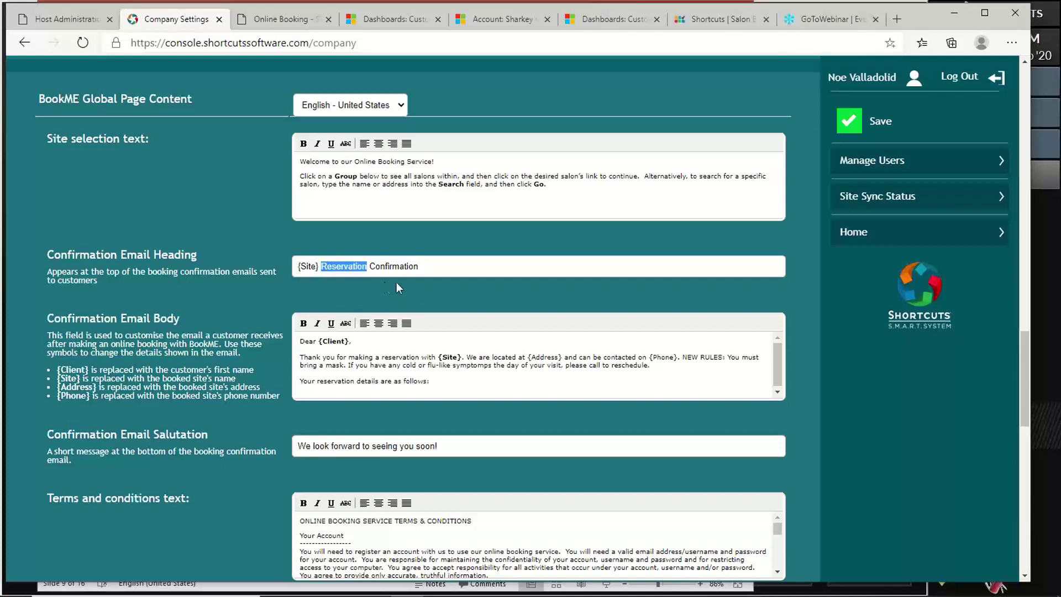
click(425, 364)
drag(438, 357, 462, 357)
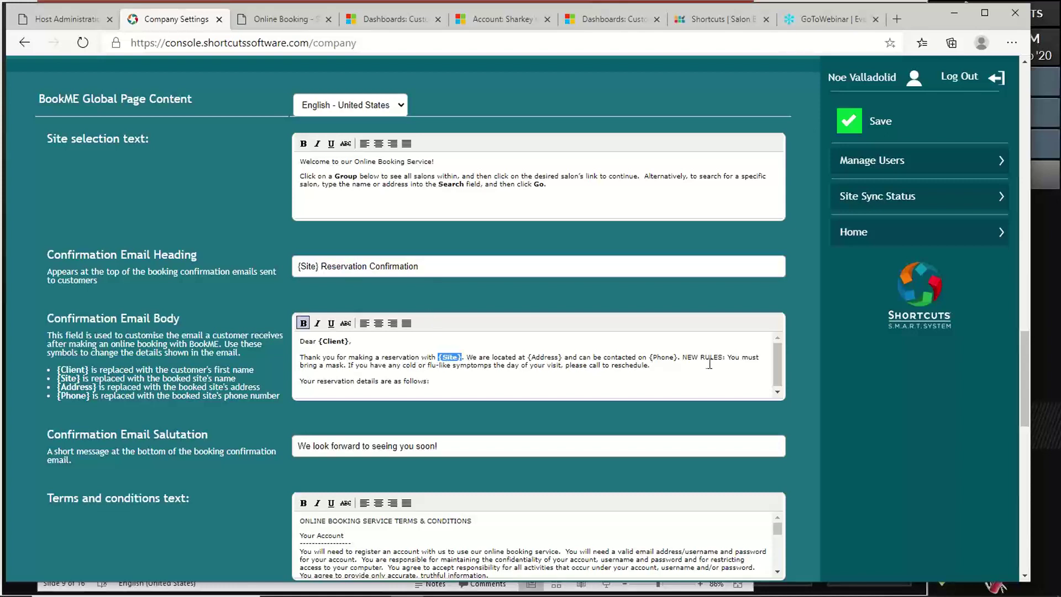
- Correct the misspelled word to "symptoms" in the NEW RULES sentence of the Confirmation Email Body
click(684, 360)
drag(685, 360, 691, 365)
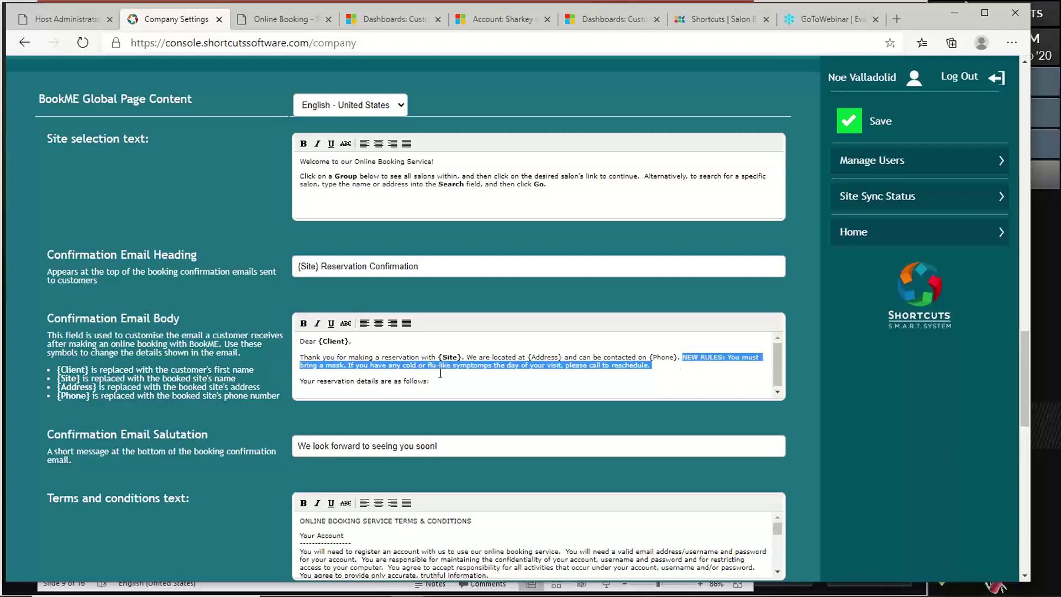
click(489, 364)
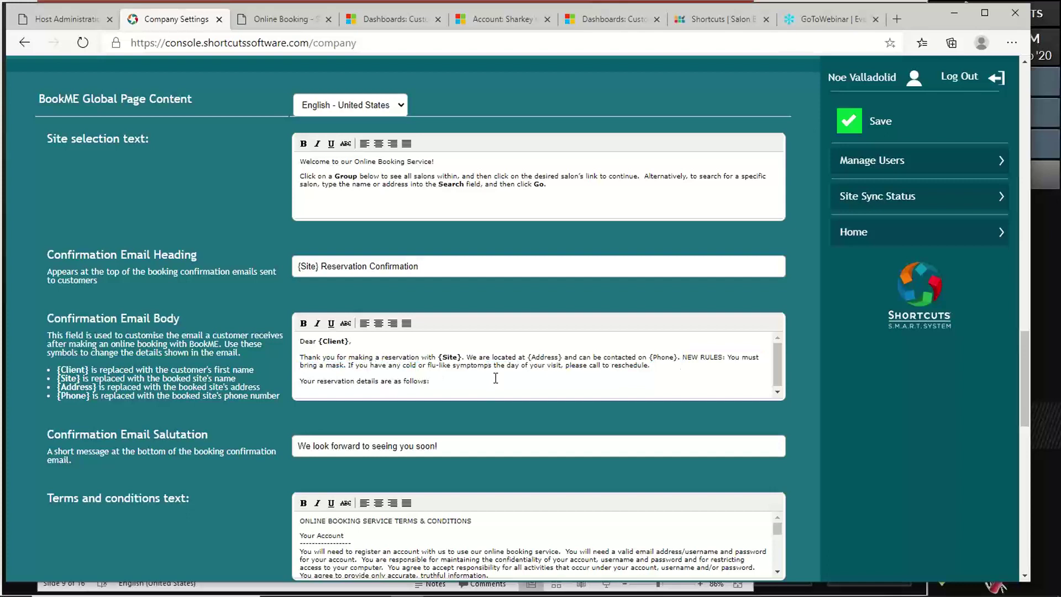
key(BackSpace)
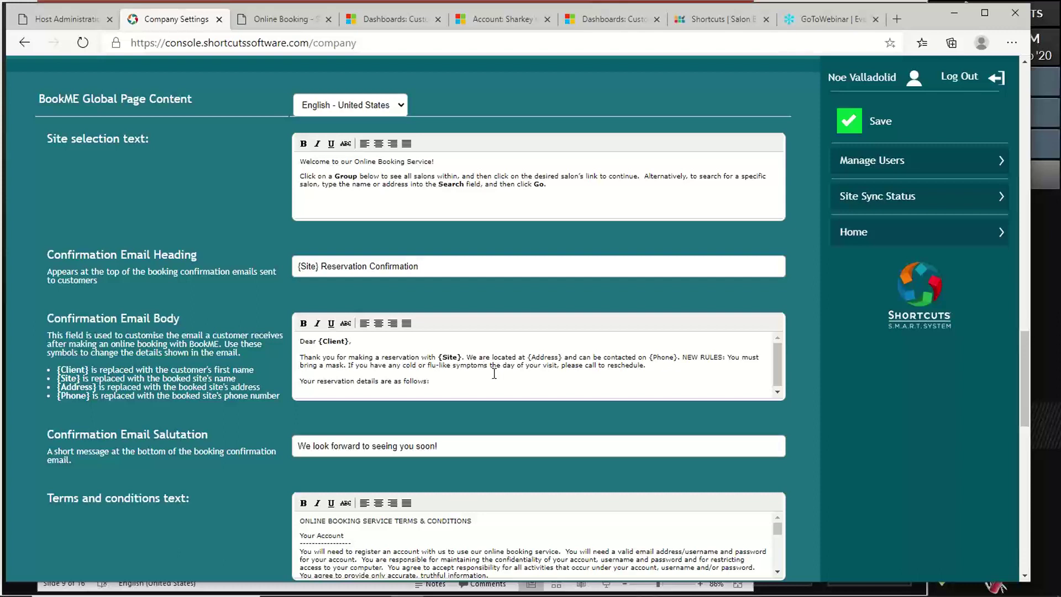
click(671, 369)
click(671, 371)
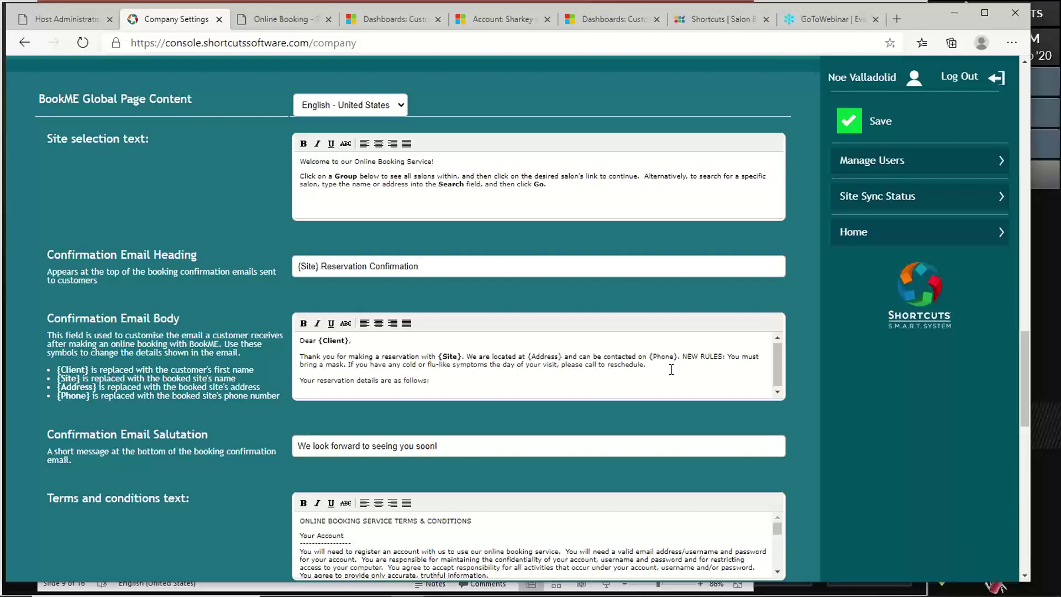
- Check the Terms and conditions text and save the company settings
scroll(825, 406, down, 1)
scroll(826, 403, down, 3)
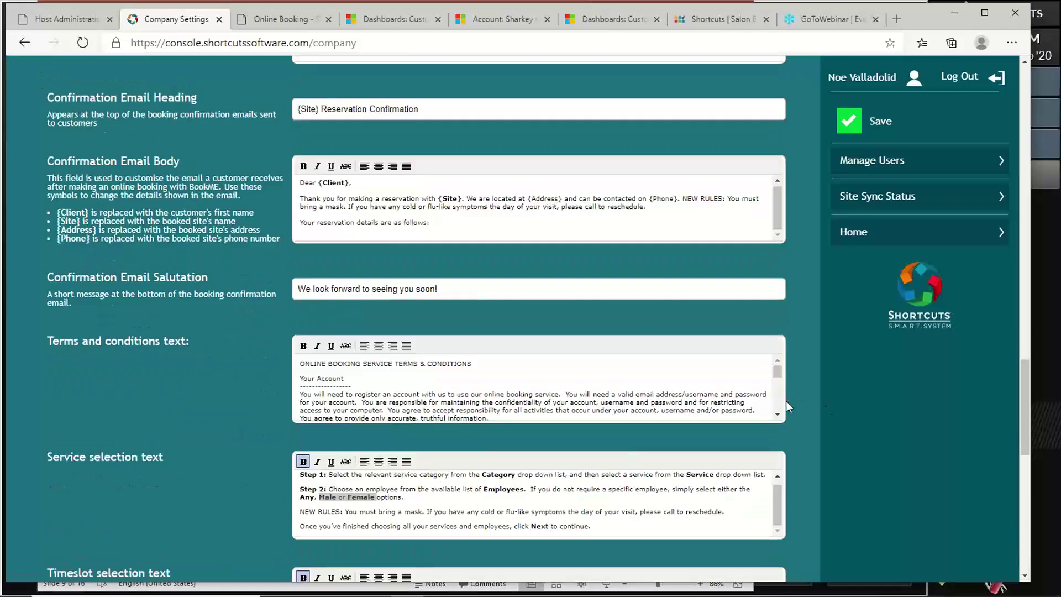
click(729, 393)
mouse_move(782, 371)
mouse_down()
mouse_move(784, 416)
mouse_move(779, 369)
mouse_up()
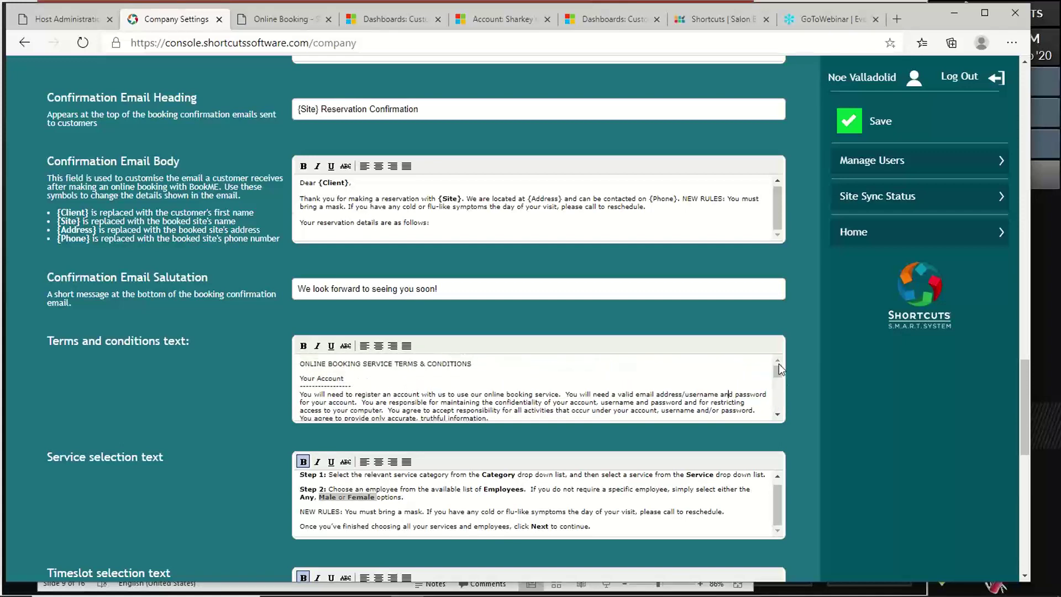
click(879, 121)
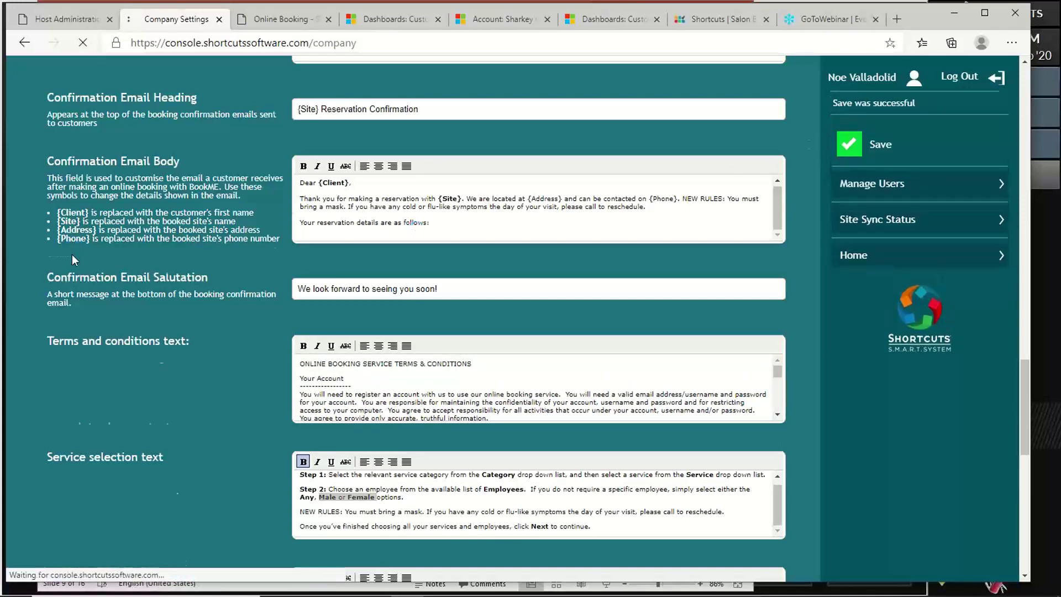
- Return to the Start page and open the Site Settings
scroll(74, 268, up, 13)
scroll(75, 268, up, 12)
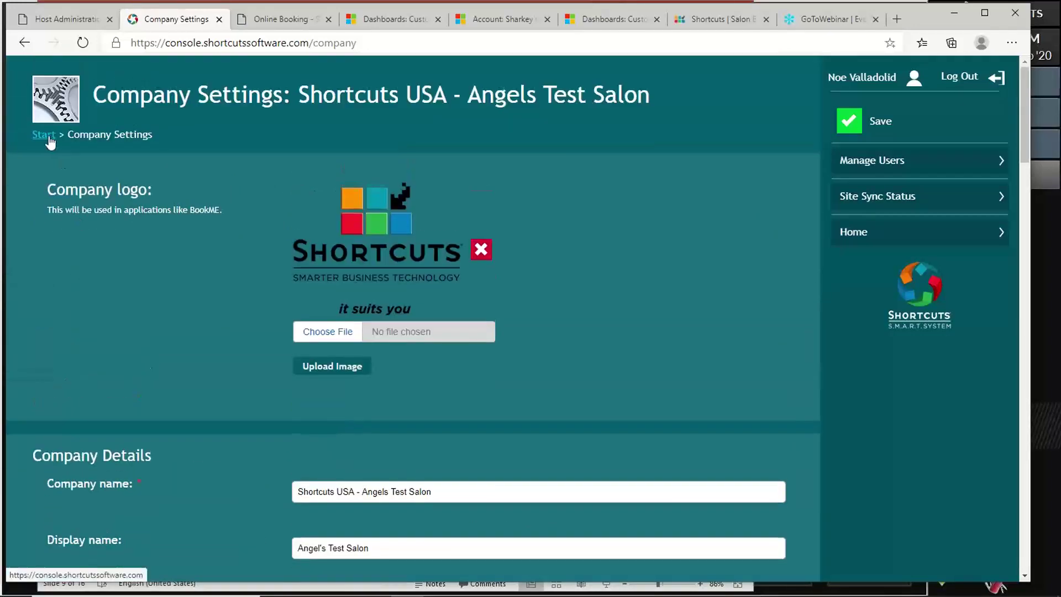
click(49, 138)
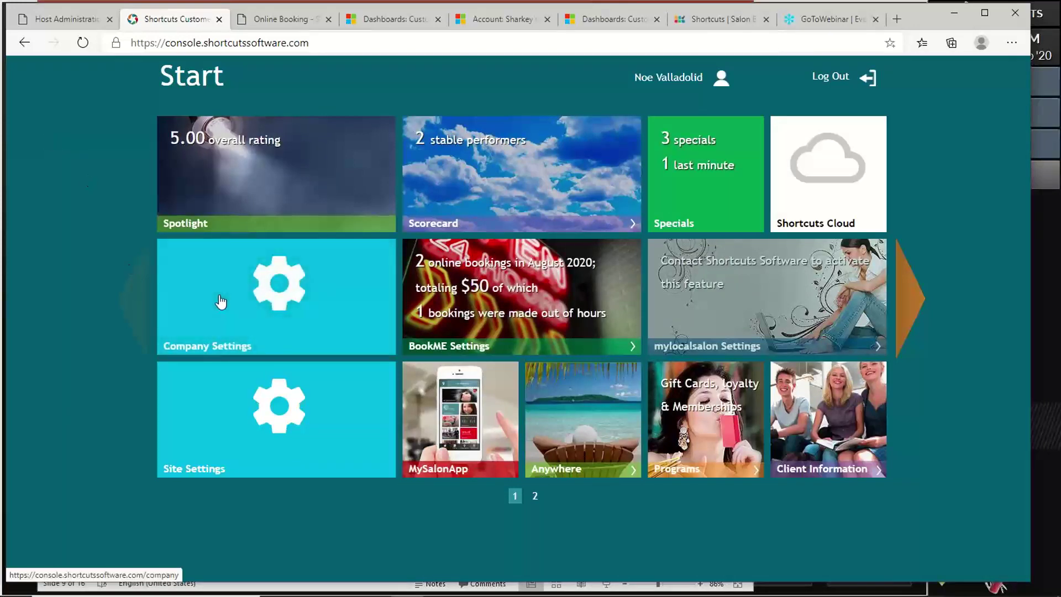
click(251, 402)
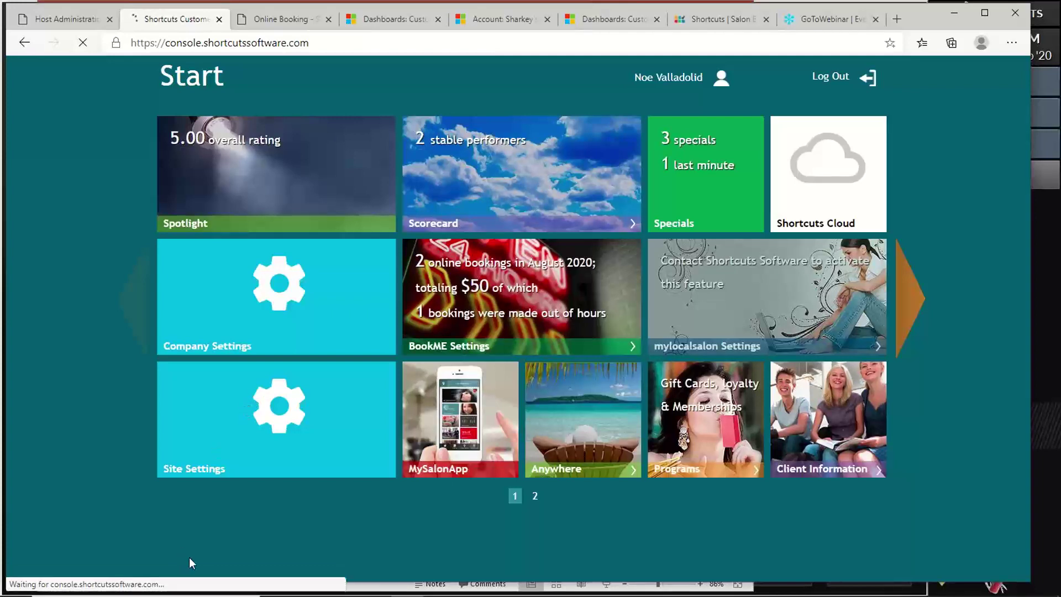
click(261, 463)
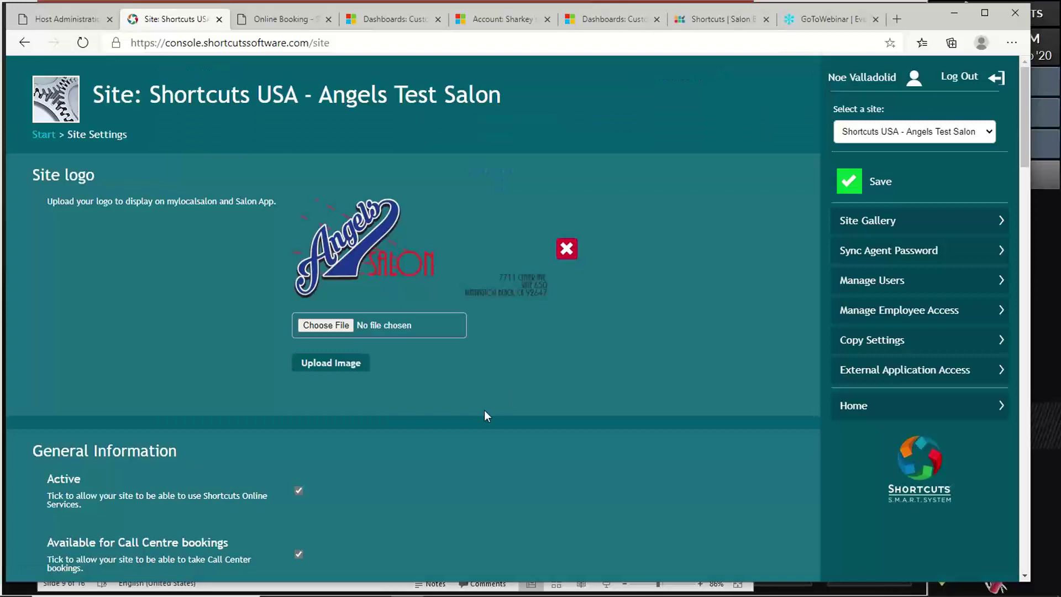
- Review the site's general information, including the descriptions and the Website, Facebook, Instagram and Twitter addresses
scroll(484, 411, down, 7)
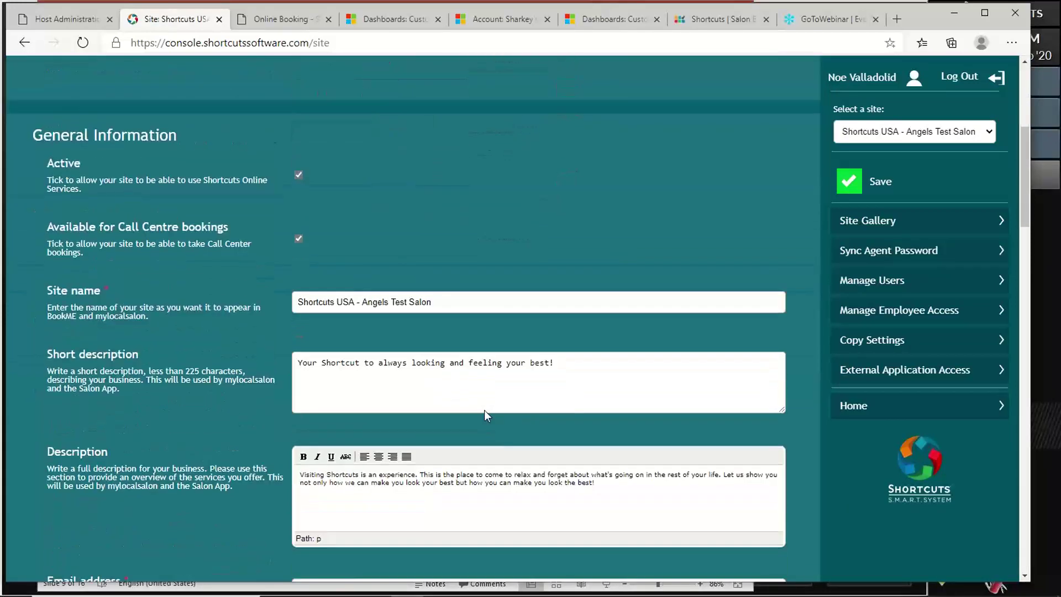
scroll(486, 410, down, 7)
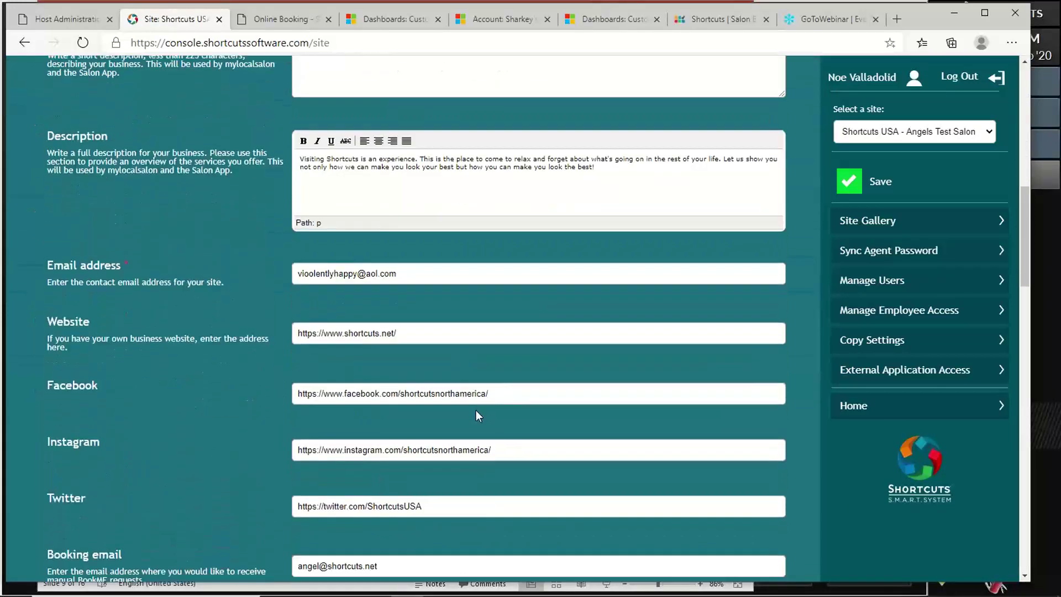
scroll(473, 410, down, 3)
scroll(472, 410, up, 1)
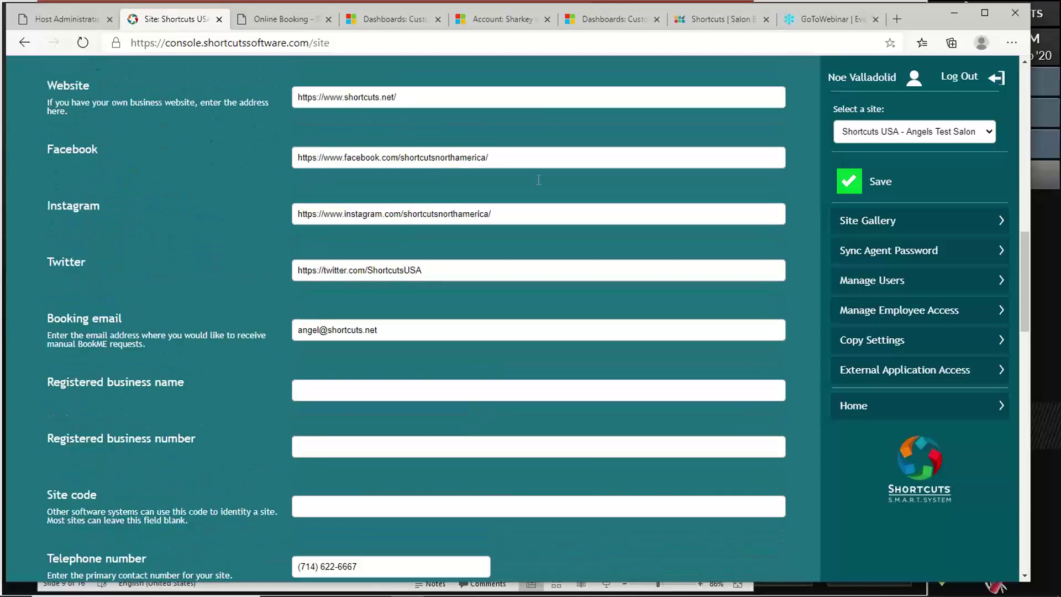
click(497, 99)
drag(497, 99, 278, 95)
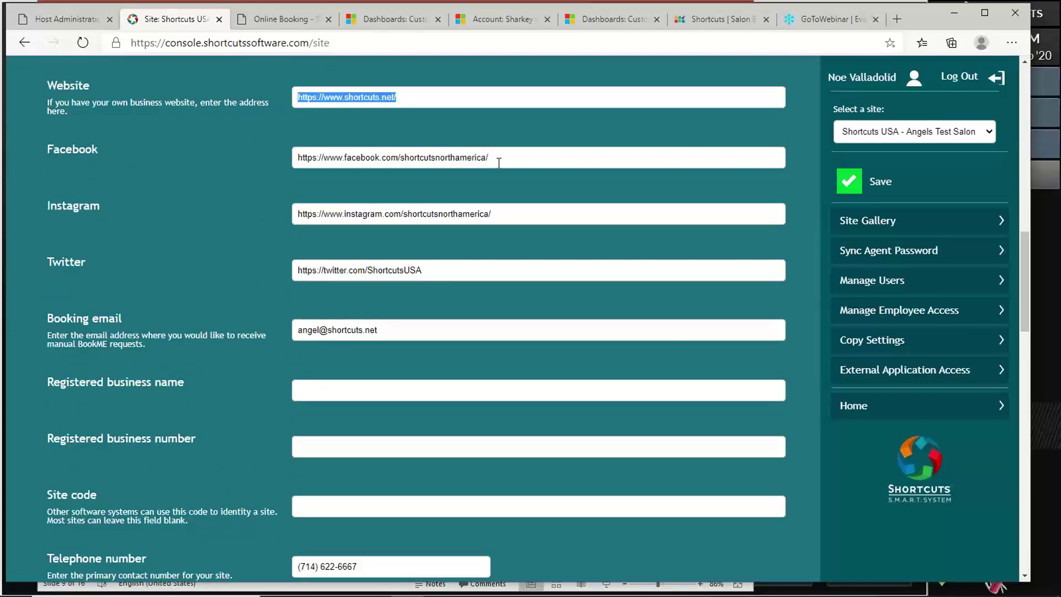
drag(498, 161, 257, 148)
drag(497, 214, 170, 277)
scroll(139, 342, down, 4)
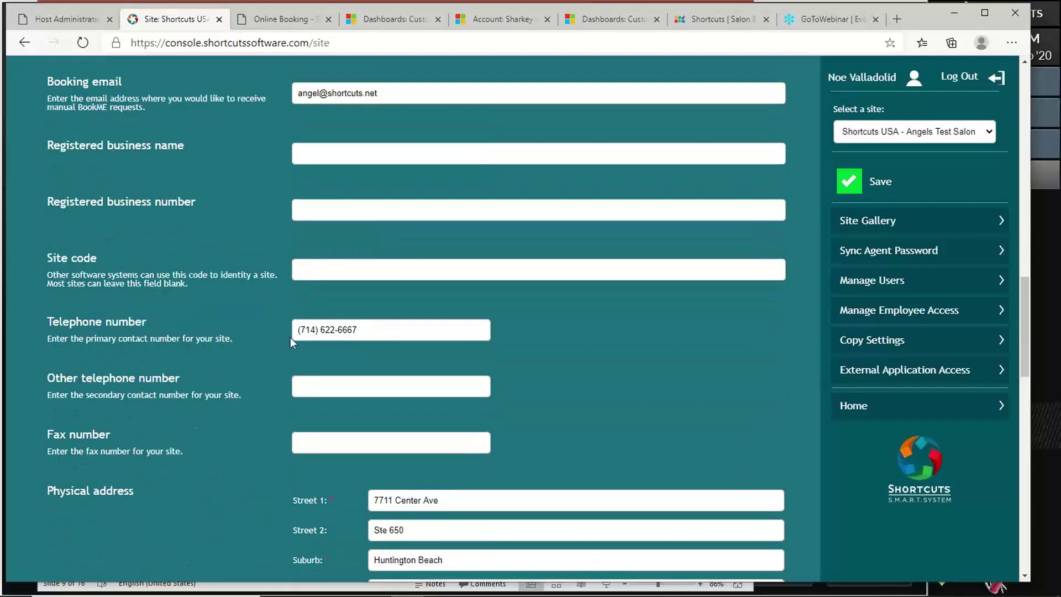
- Check the site's telephone number, physical address, latitude and longitude fields
drag(369, 331, 272, 331)
scroll(212, 351, down, 3)
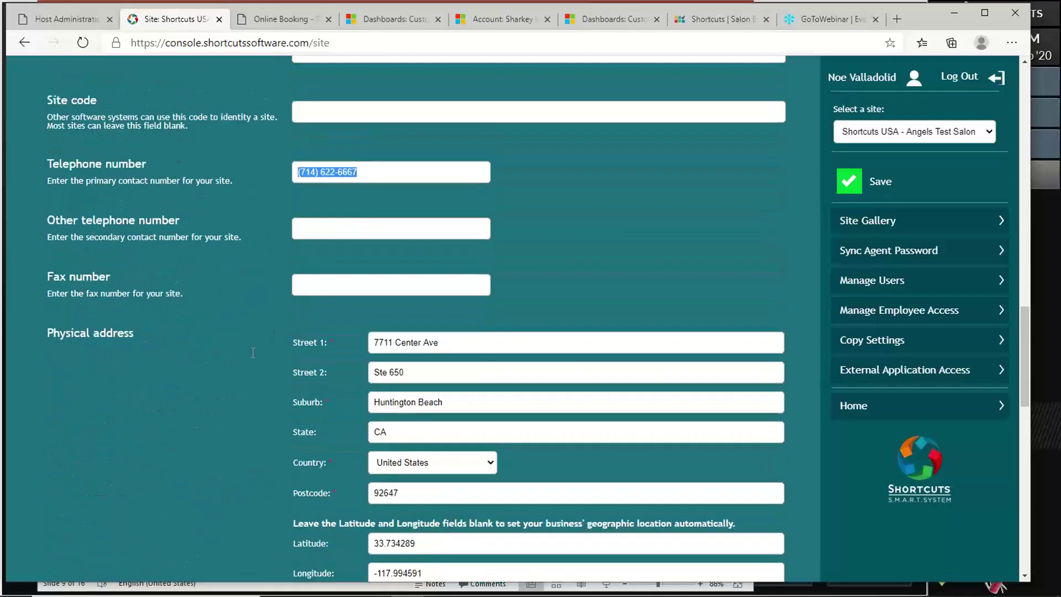
drag(487, 347, 362, 342)
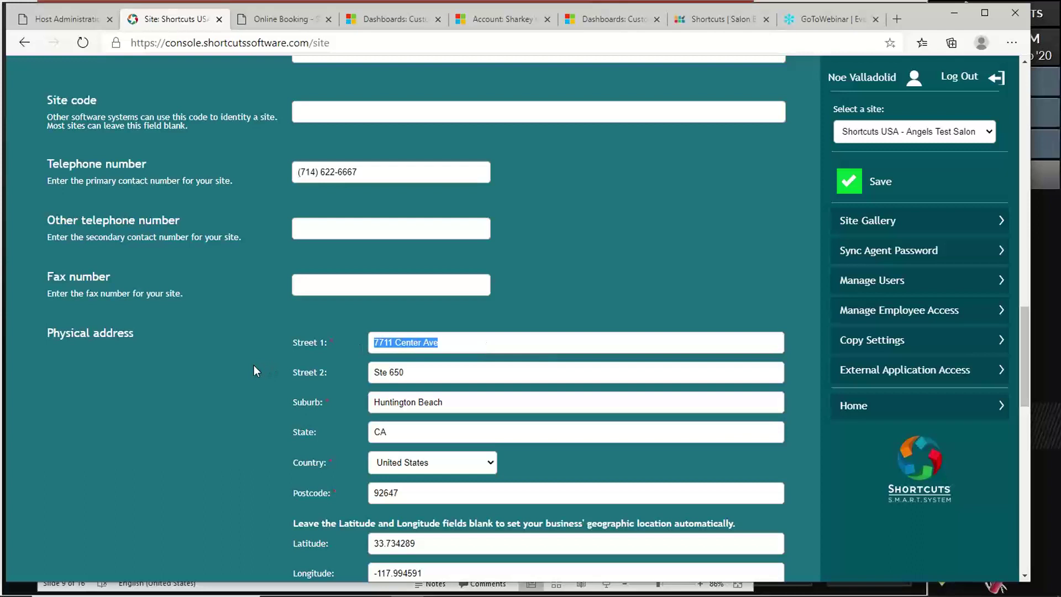
scroll(252, 366, down, 1)
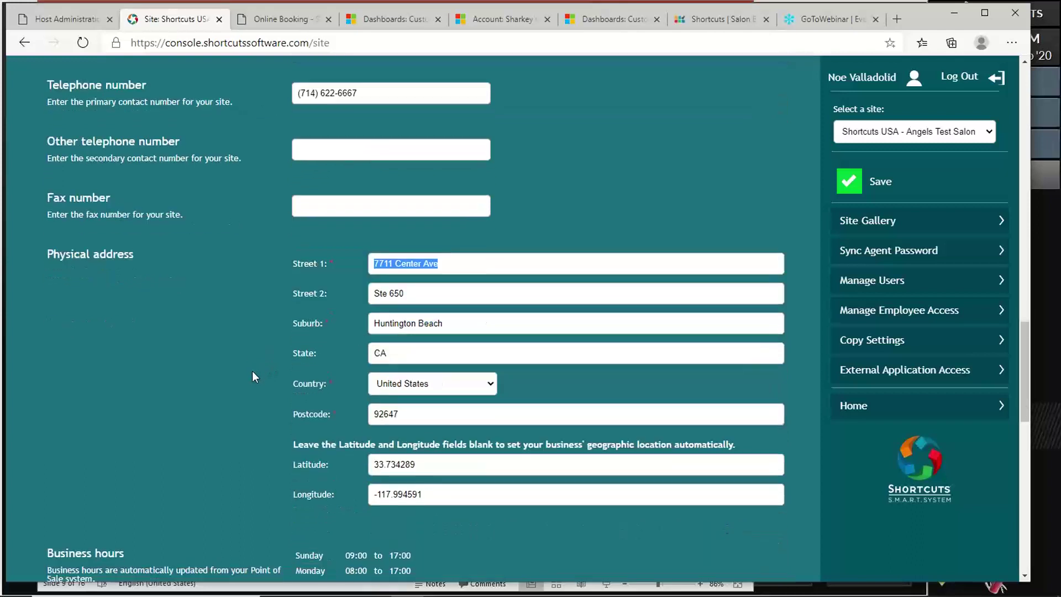
click(440, 470)
drag(440, 471, 344, 459)
drag(427, 493, 358, 494)
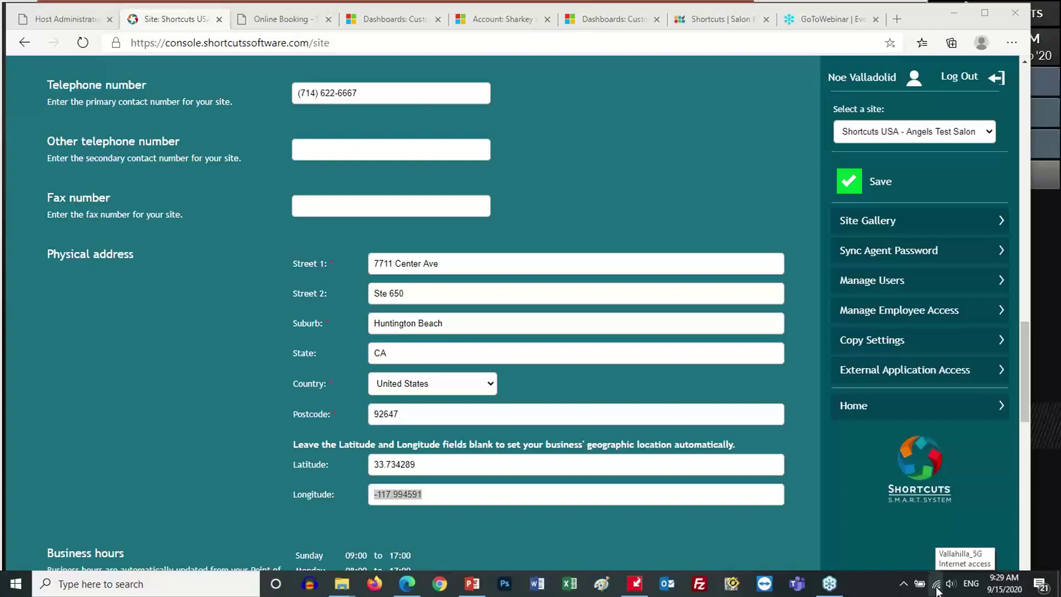
- Switch to the Shortcuts point-of-sale program and exit it
click(1044, 556)
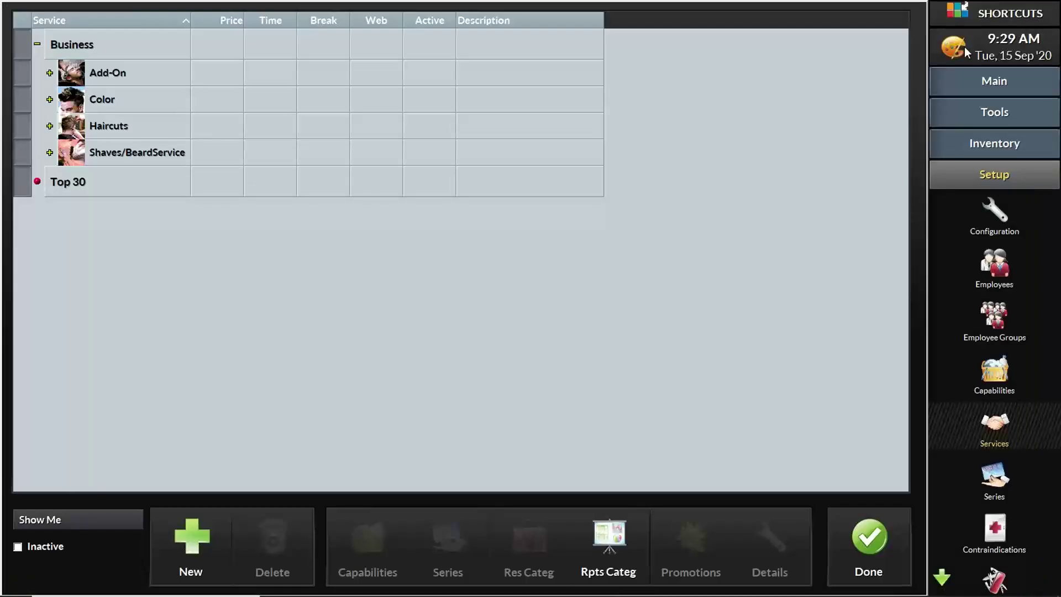
click(972, 83)
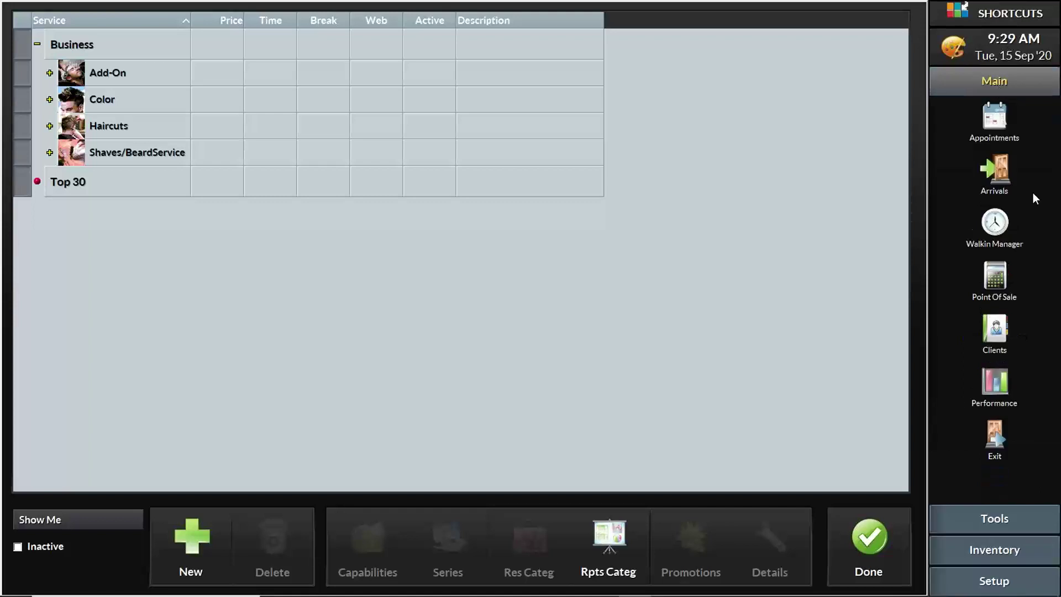
click(995, 437)
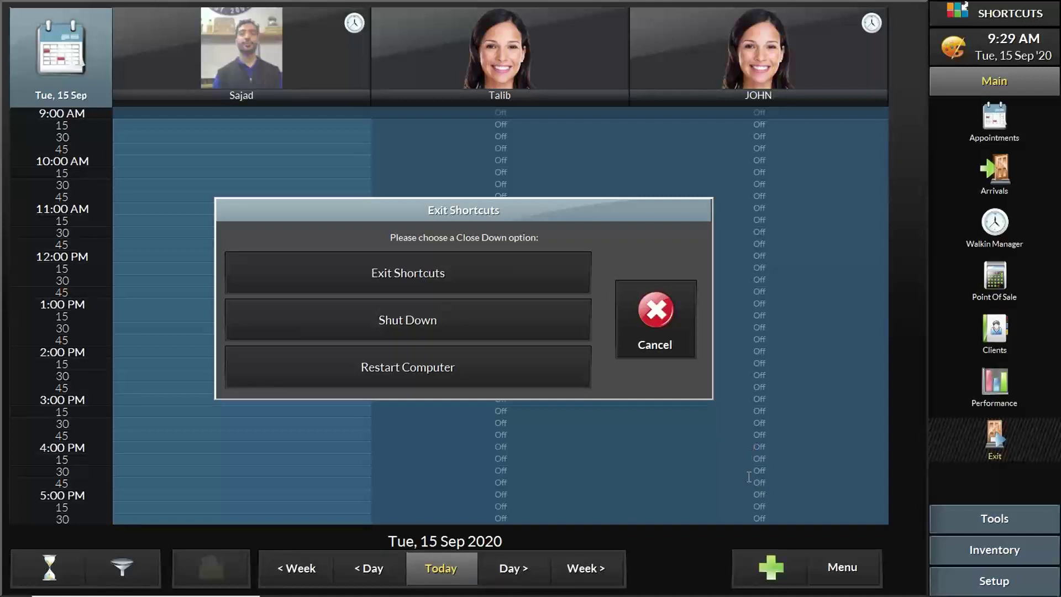
click(535, 280)
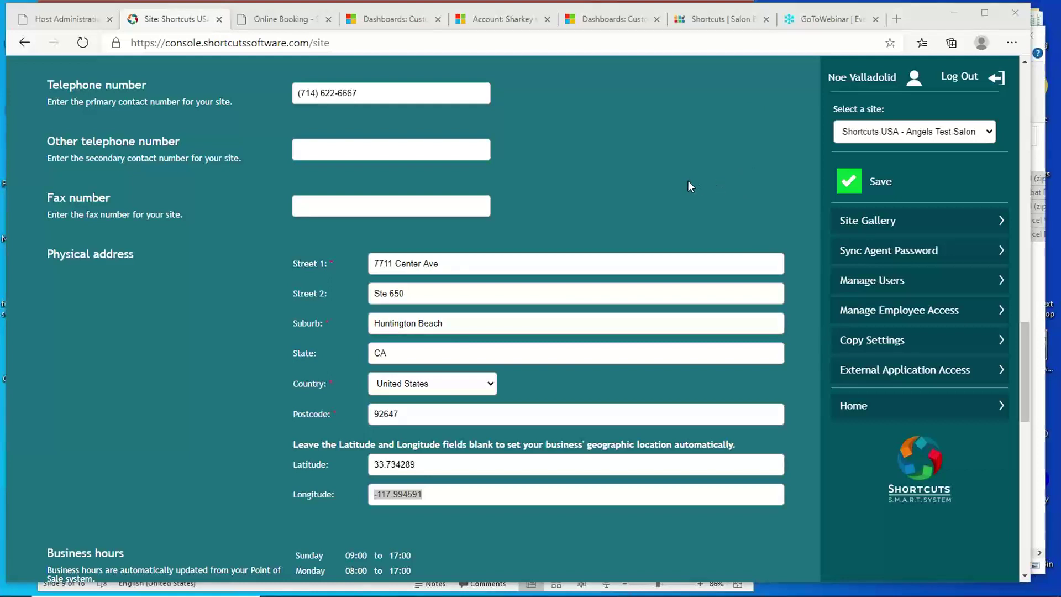
- Return from the Site Settings to the Start page, reload it, and open the BookME Settings
scroll(666, 211, up, 2)
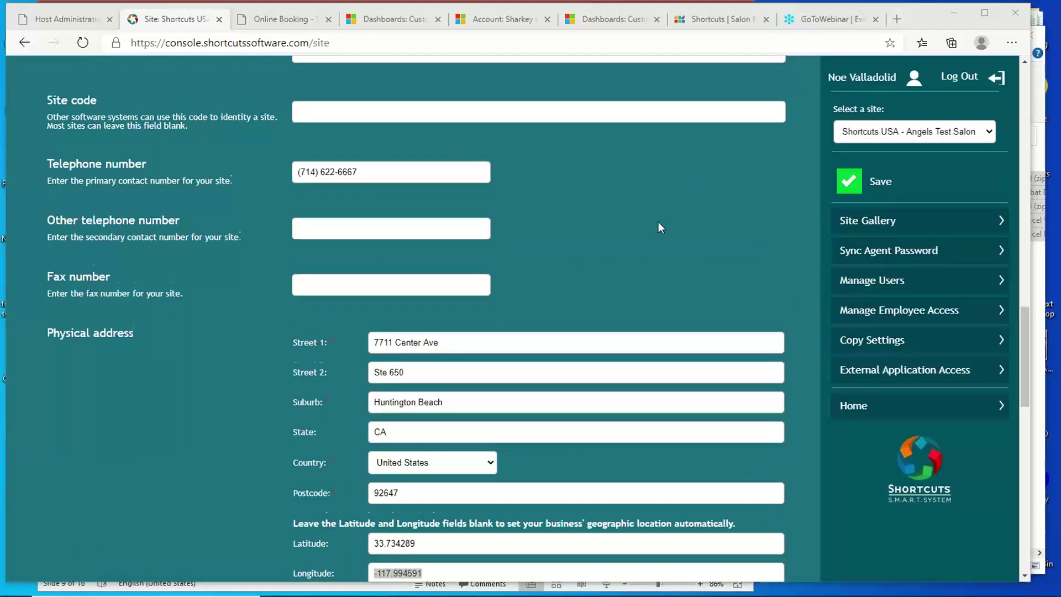
scroll(659, 224, down, 2)
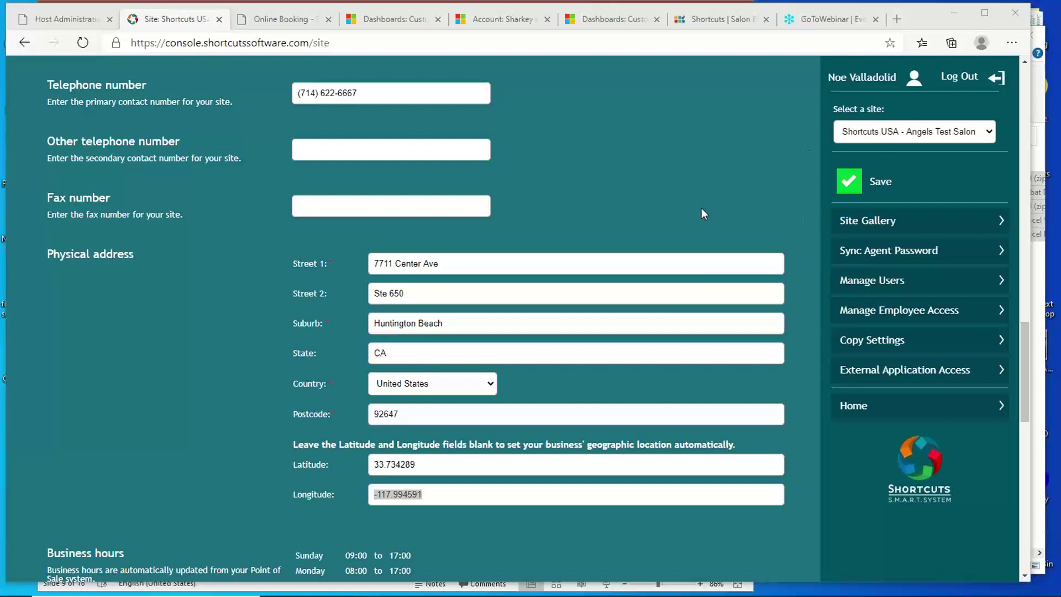
scroll(639, 180, up, 15)
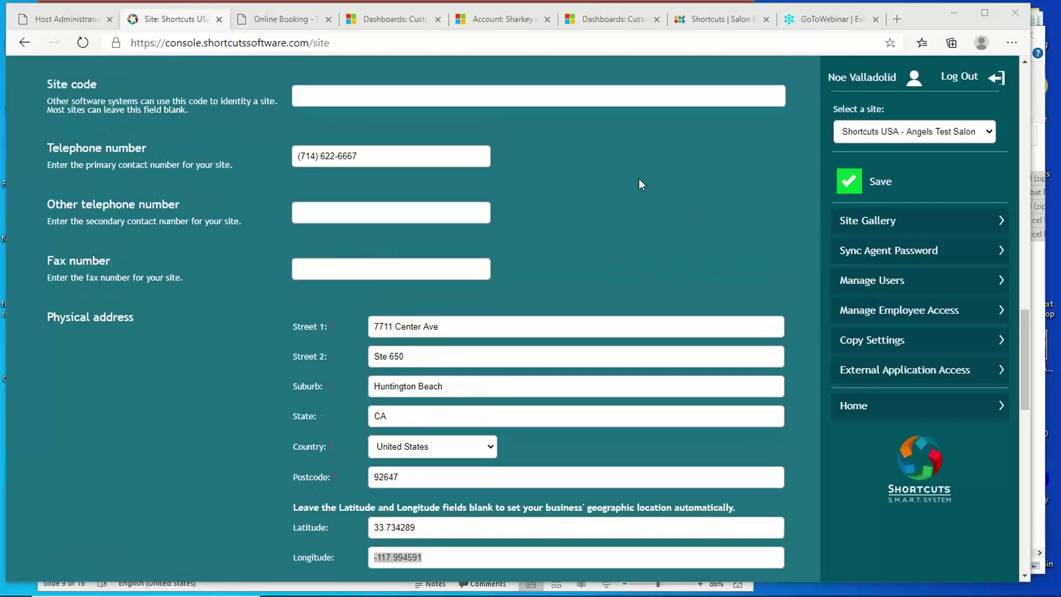
scroll(638, 178, up, 8)
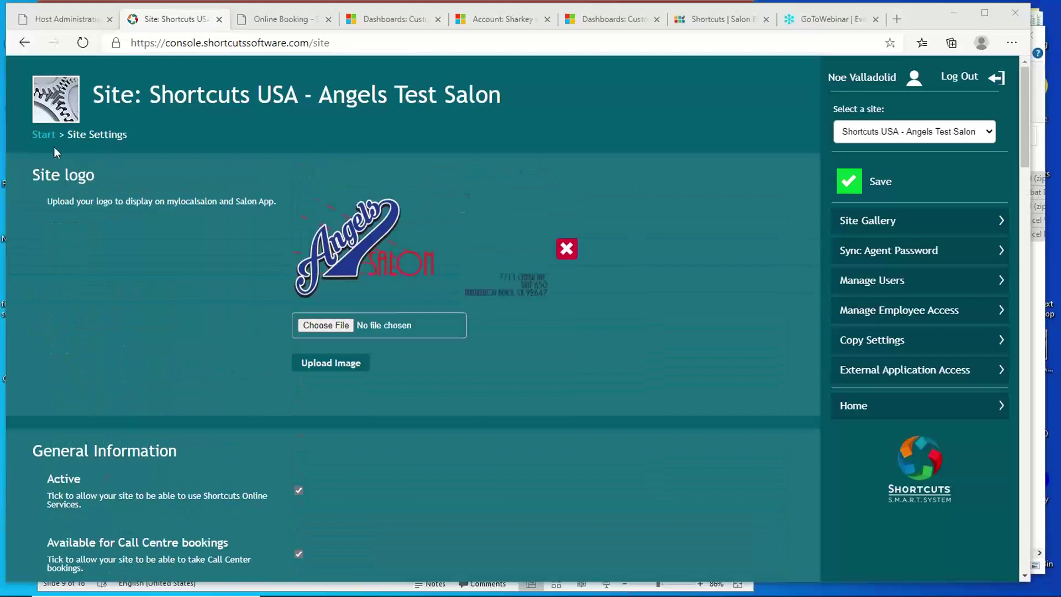
click(44, 135)
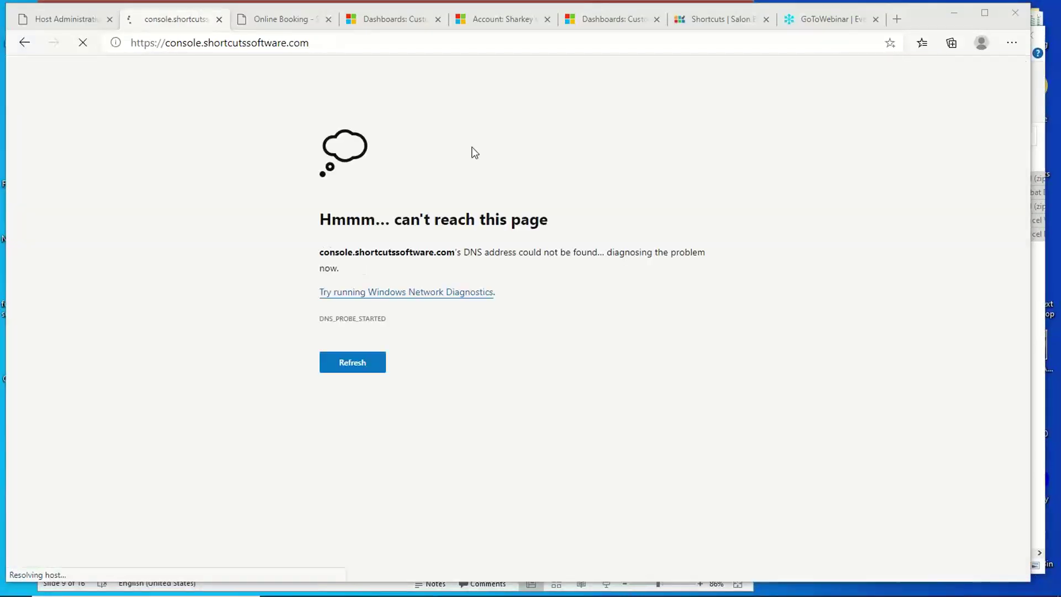
click(386, 39)
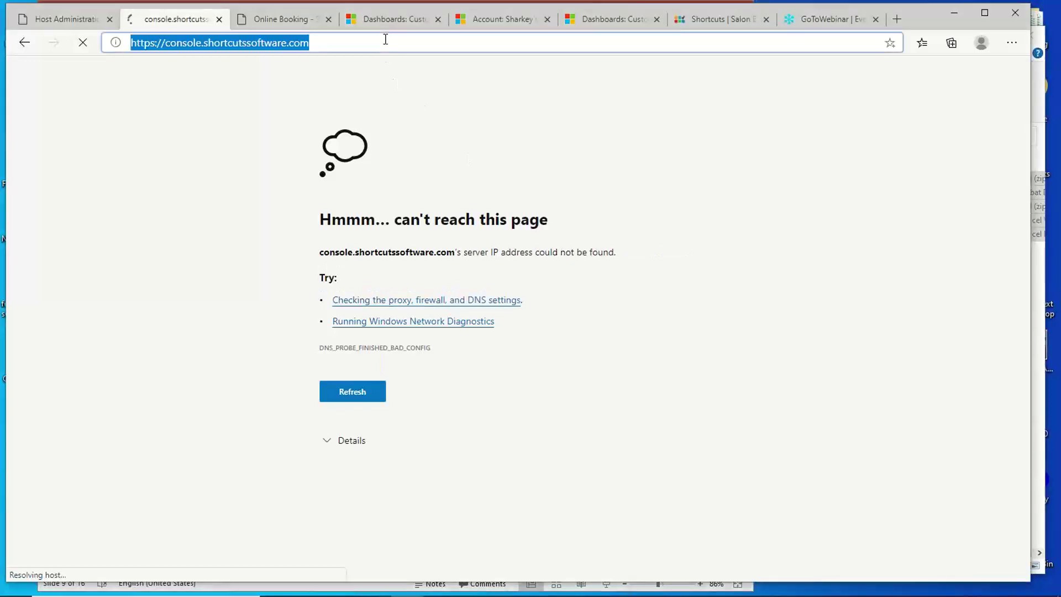
key(Return)
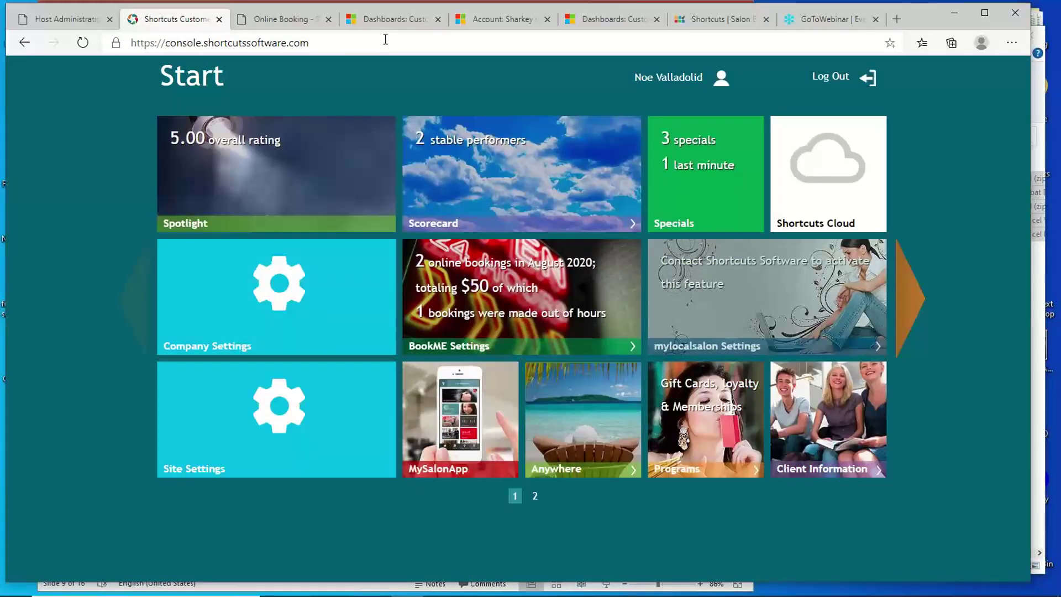
click(546, 313)
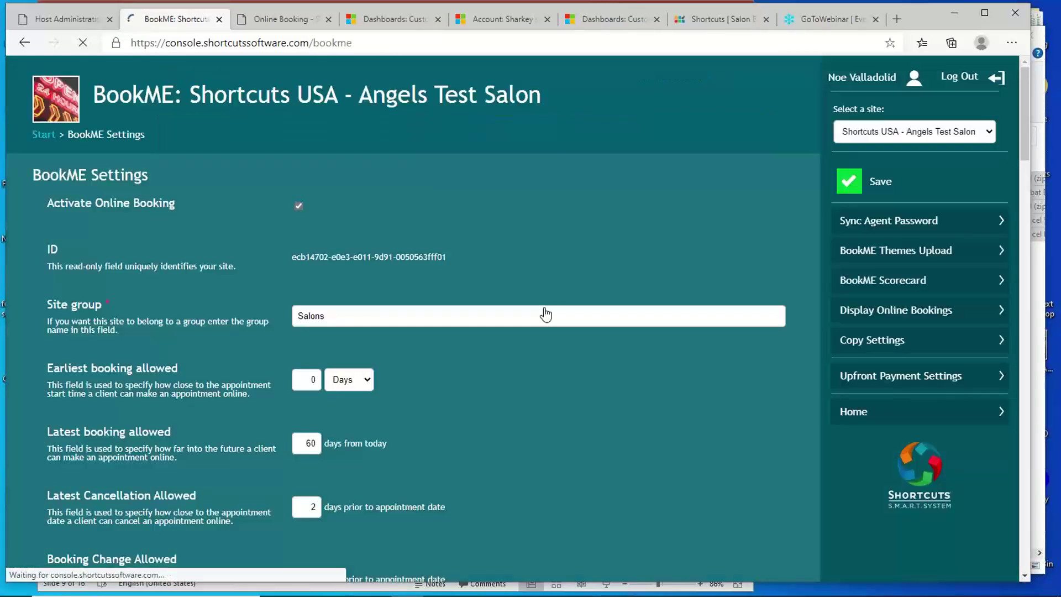
- Set the earliest booking allowed to 1 with Days as the unit
scroll(422, 232, down, 4)
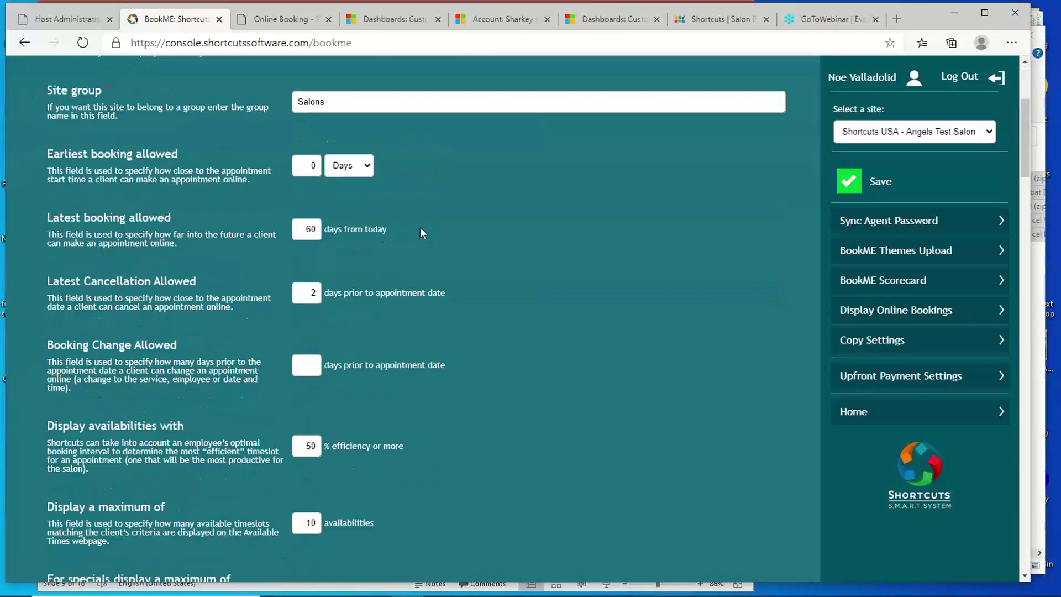
double_click(317, 143)
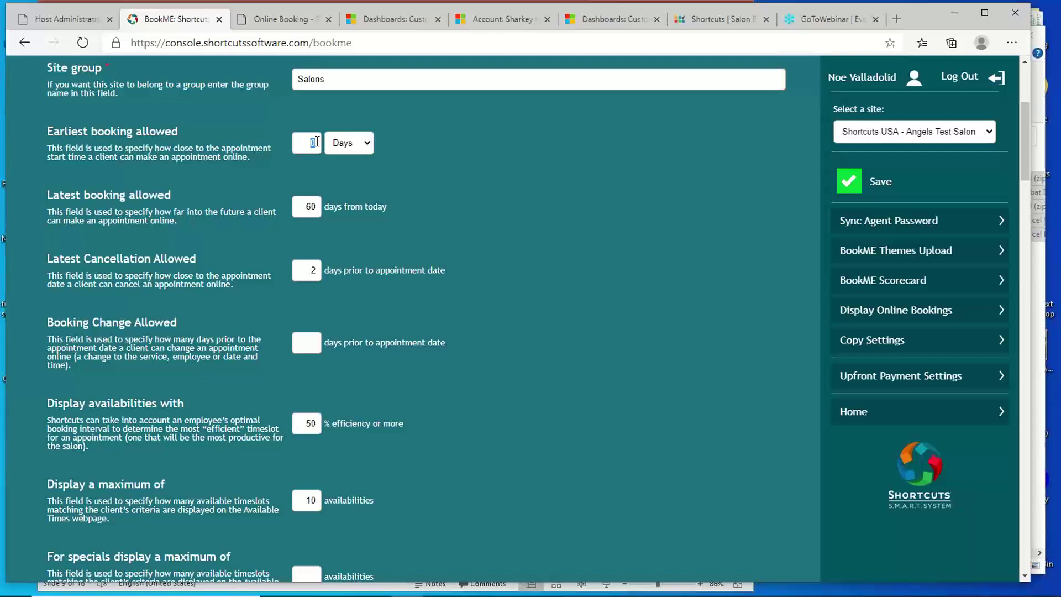
text(1)
double_click(314, 144)
text(2)
click(358, 144)
double_click(314, 143)
text(1)
click(366, 143)
click(361, 164)
- Try 30 days as the latest booking allowed, and undo the entry
drag(305, 206, 343, 209)
text(30)
key(ctrl+z)
- Set both the latest cancellation allowed and the booking change allowed to 1 day prior to the appointment date
double_click(311, 271)
text(1)
key(BackSpace)
text(2)
drag(308, 268, 326, 271)
key(BackSpace)
scroll(299, 342, down, 2)
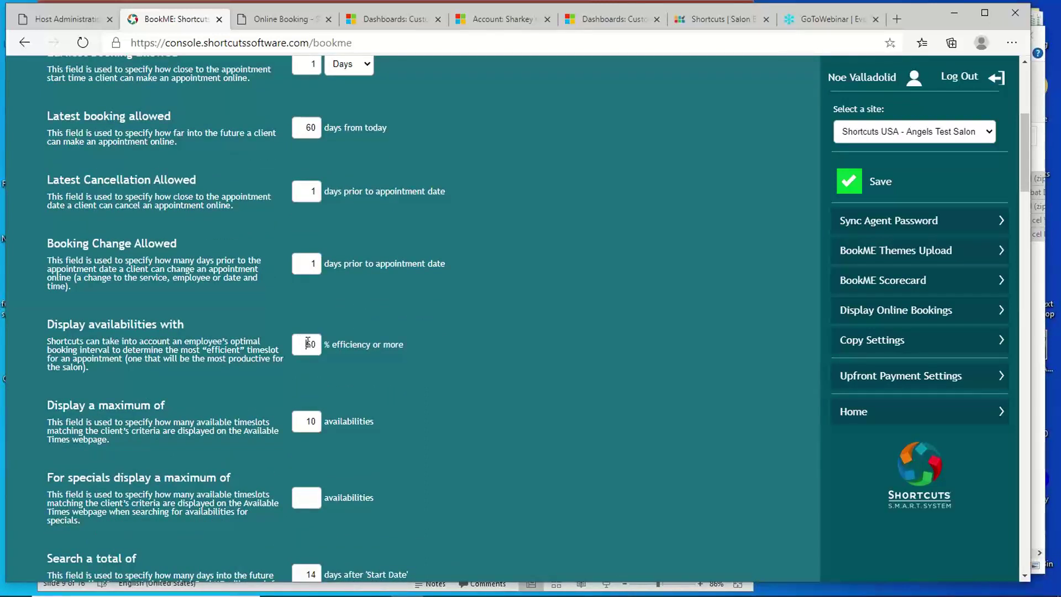
- Limit displayed availabilities to 5 and specials to 2, and enter 14 days after the start date as the search total
double_click(314, 343)
scroll(322, 363, down, 4)
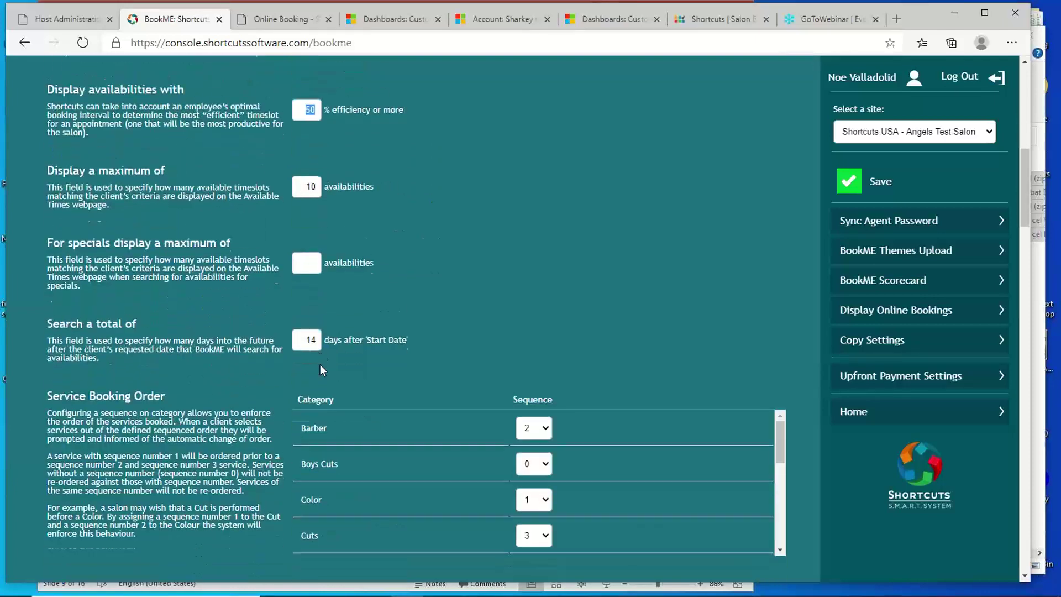
double_click(320, 183)
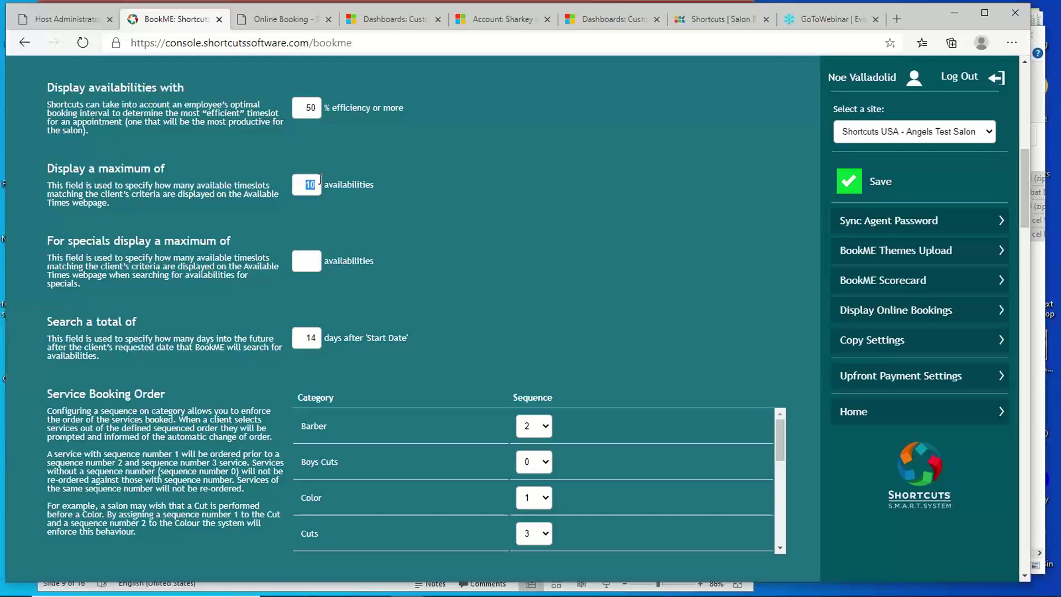
text(5)
click(303, 258)
text(2)
key(Tab)
text(28)
key(BackSpace)
key(BackSpace)
text(14)
- Review the category sequences in the Service Booking Order, choosing 1 for Color and 2 for Barber
scroll(569, 474, down, 1)
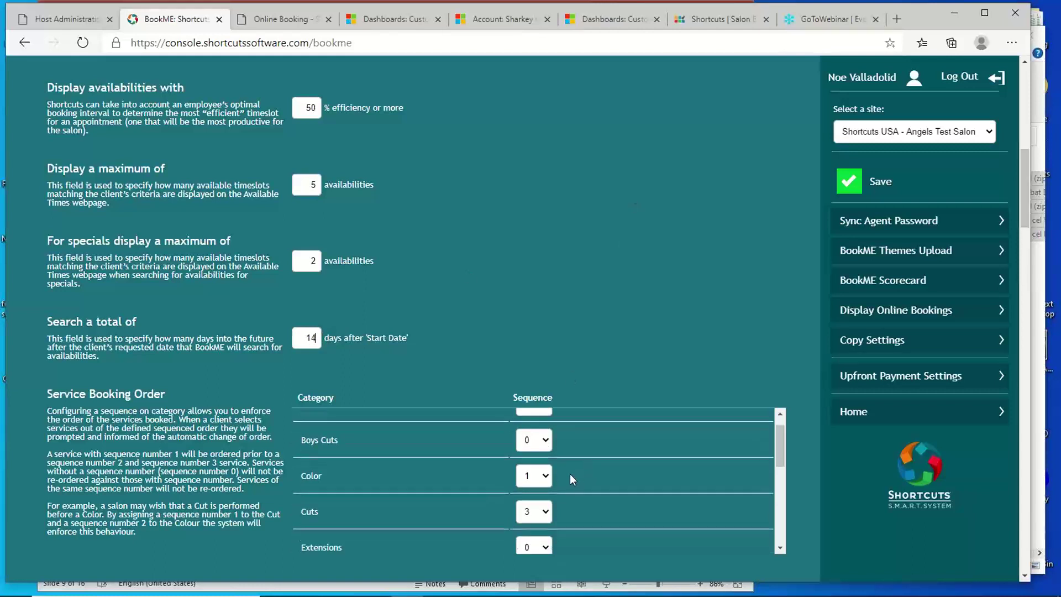
scroll(605, 479, up, 3)
scroll(113, 359, down, 4)
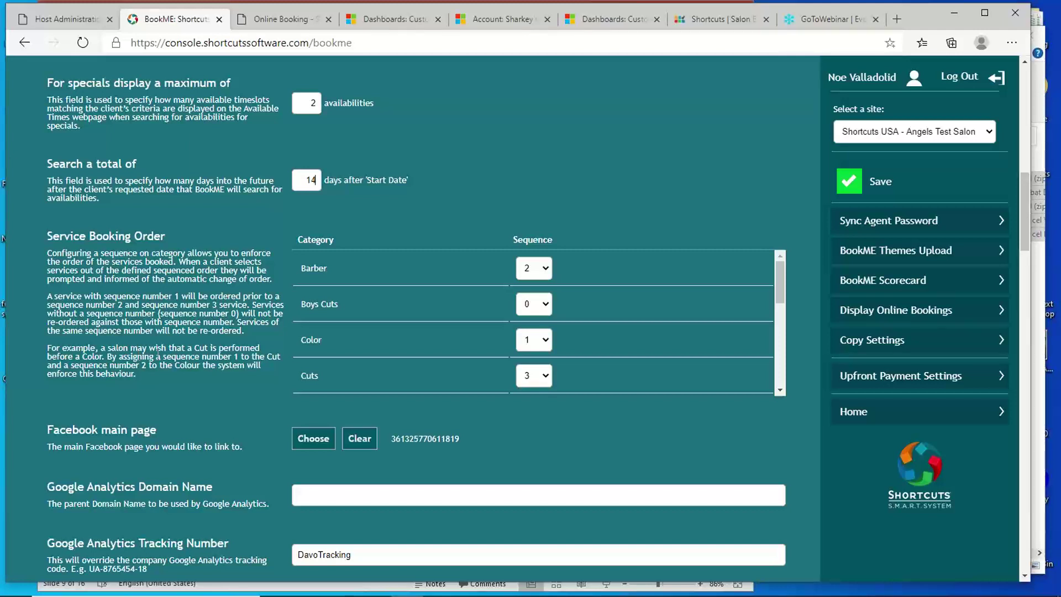
click(550, 341)
click(550, 341)
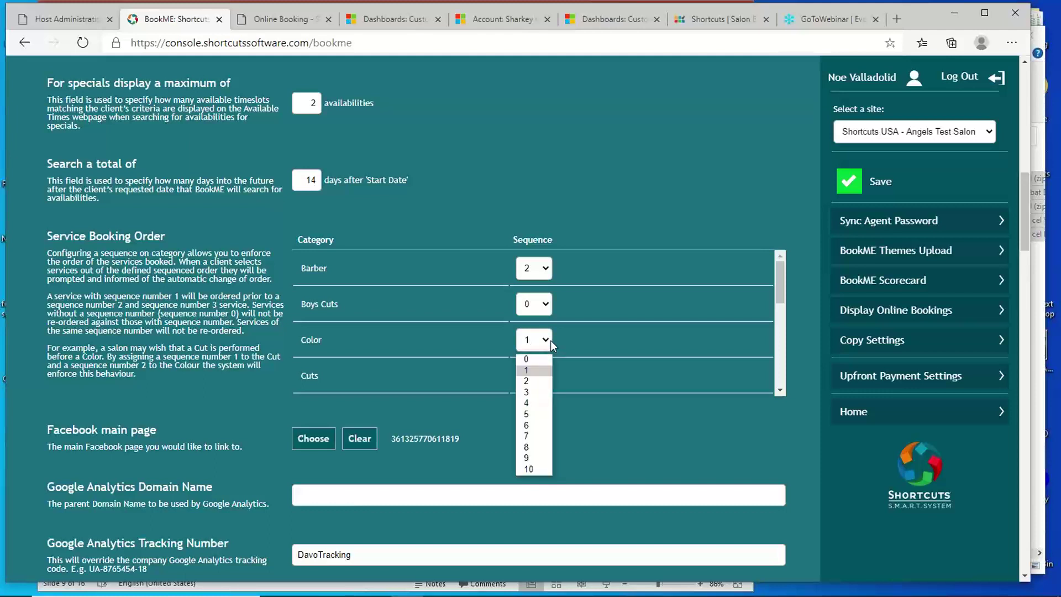
click(540, 372)
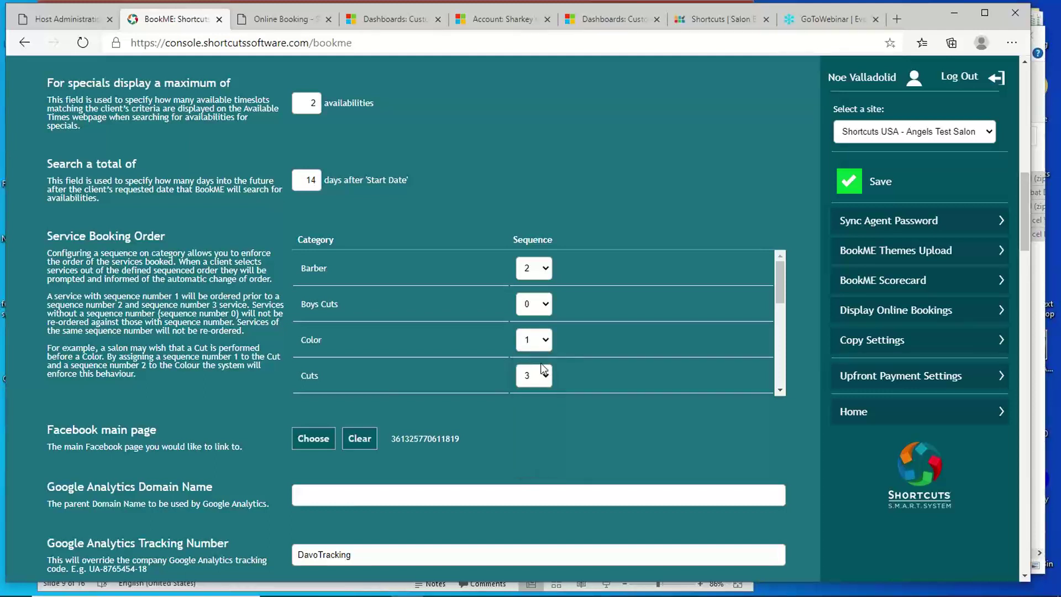
click(546, 269)
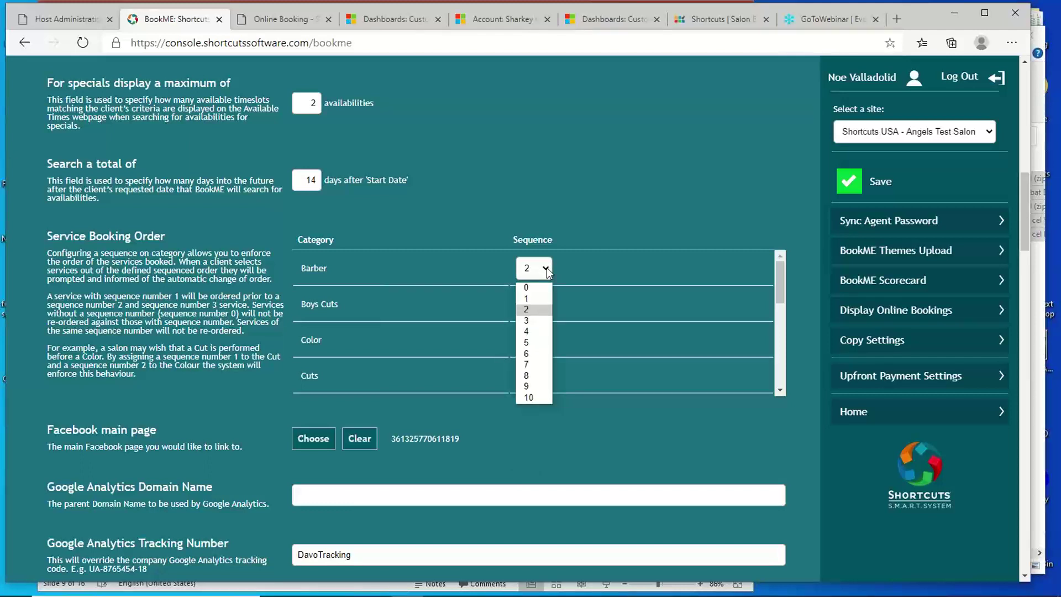
click(545, 312)
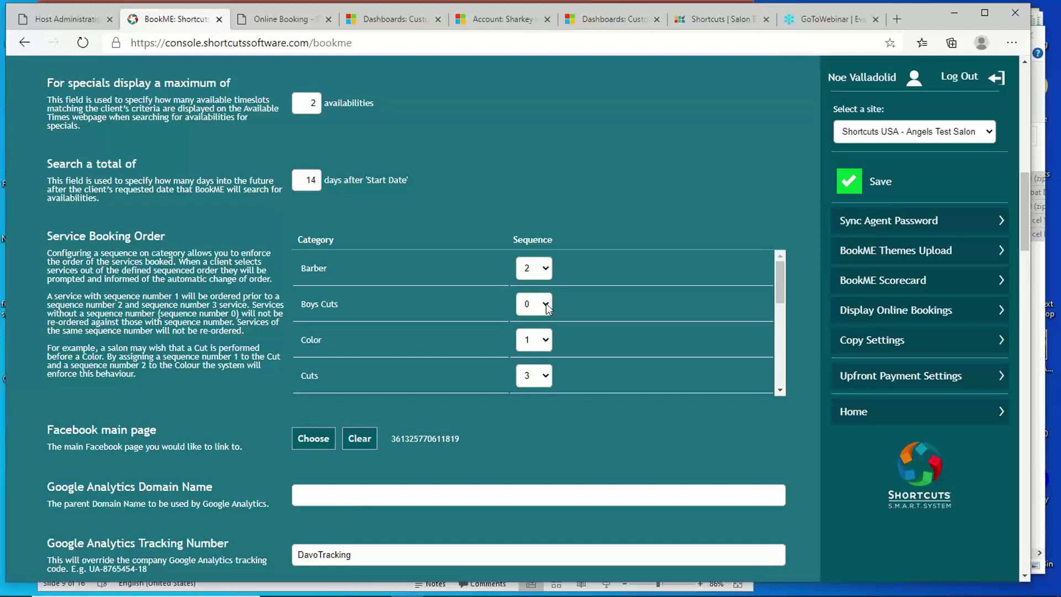
click(546, 306)
click(547, 307)
scroll(549, 308, down, 1)
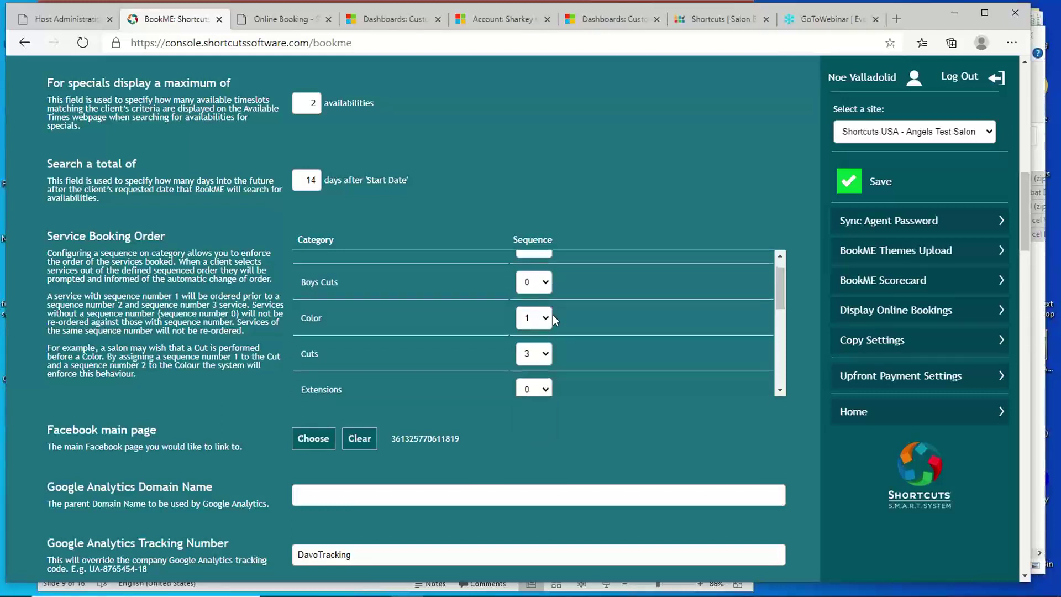
click(548, 357)
click(585, 350)
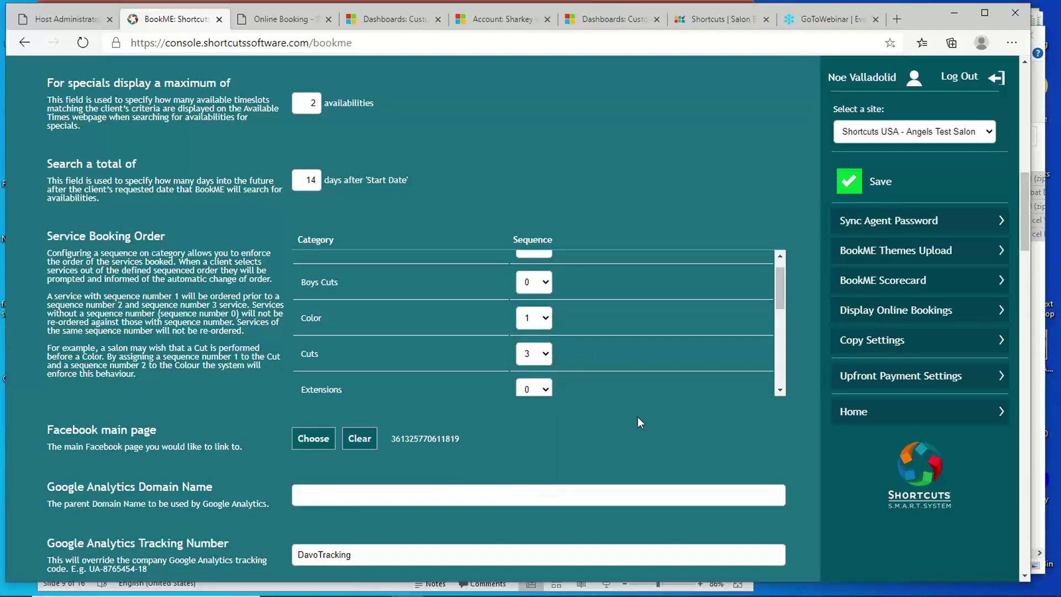
- Examine the Facebook main page setting and the Google Analytics and Adwords fields
scroll(633, 403, down, 3)
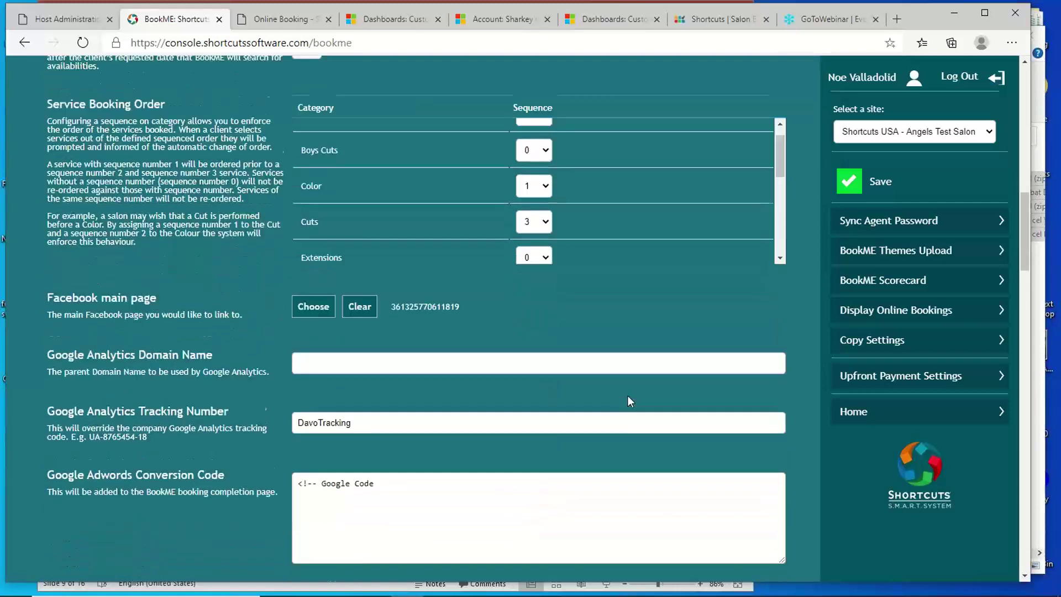
scroll(480, 313, up, 3)
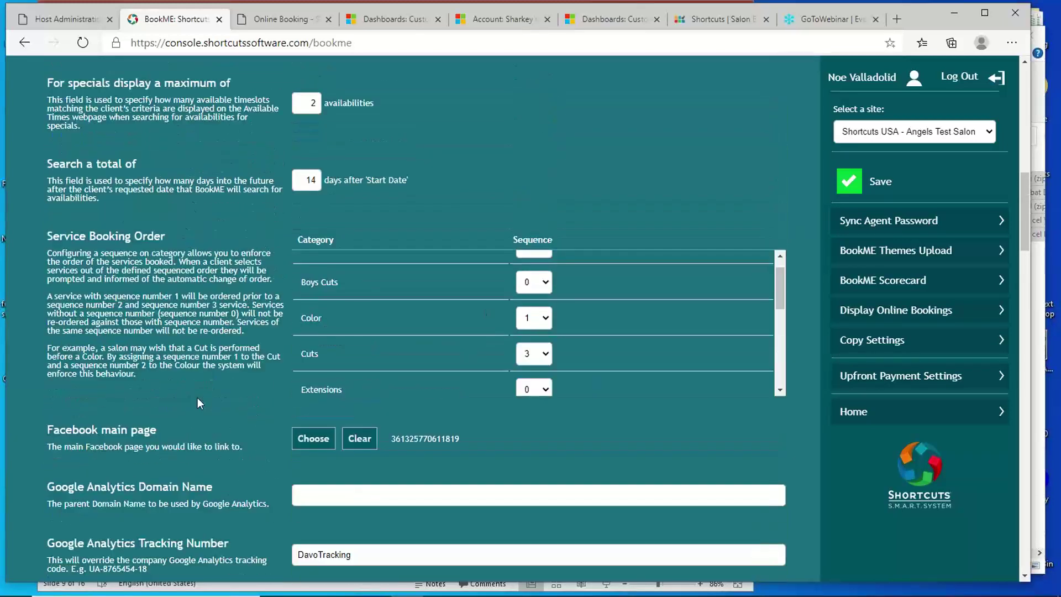
drag(69, 425, 39, 430)
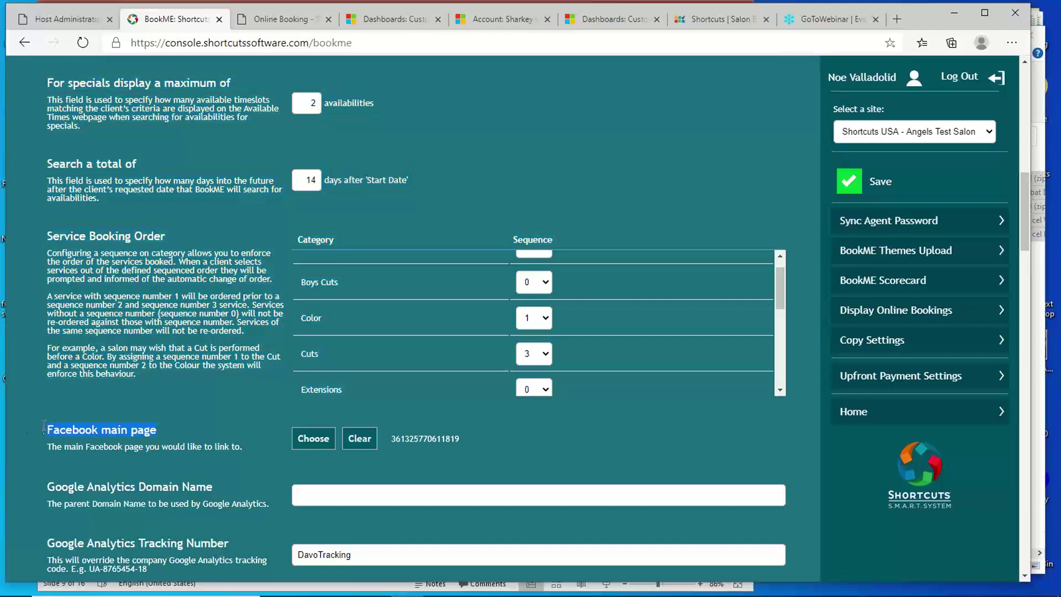
click(161, 433)
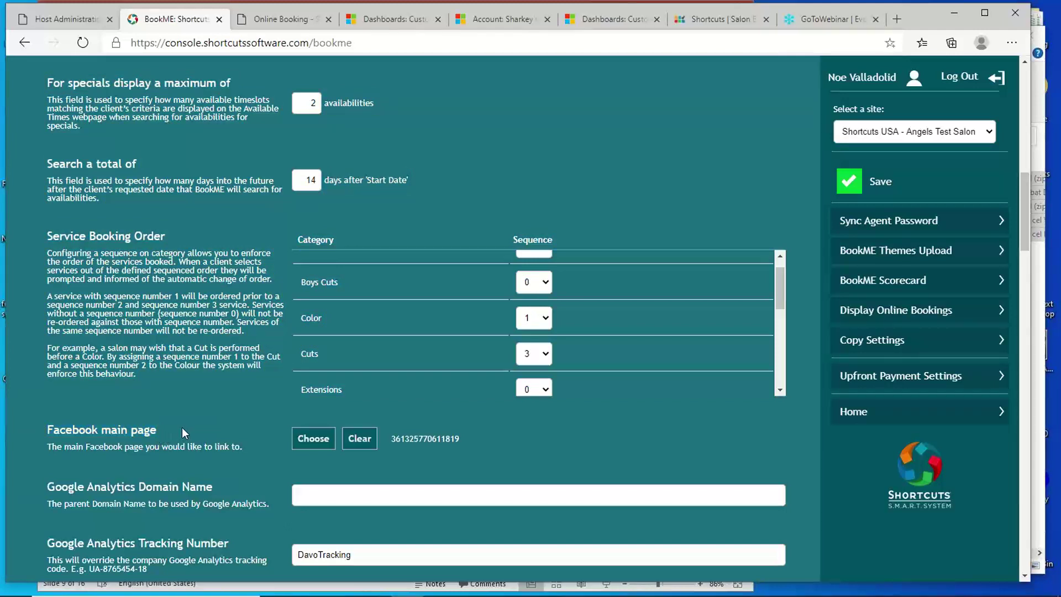
drag(155, 431, 48, 434)
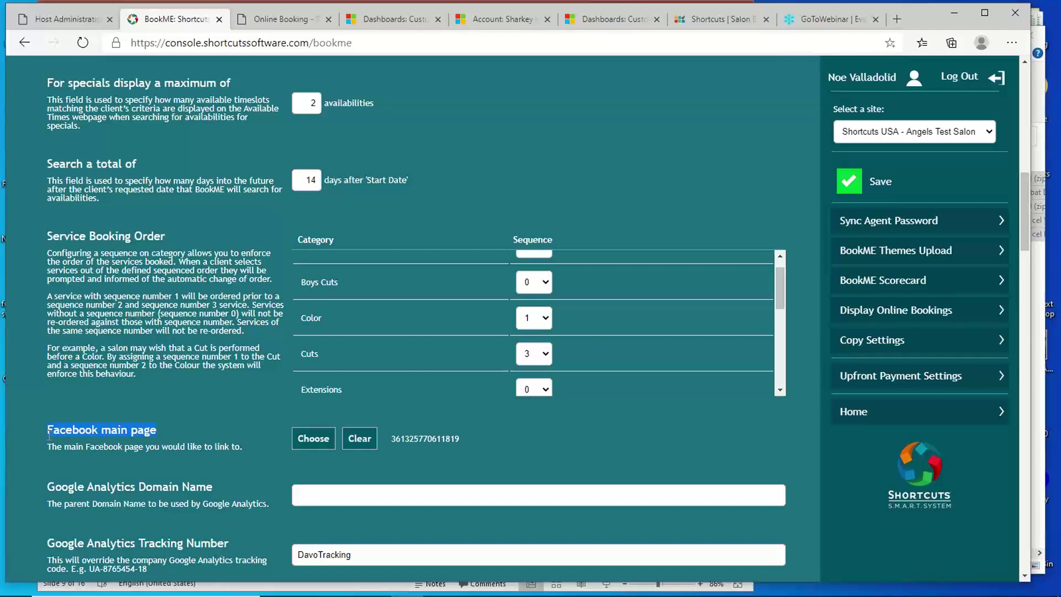
drag(166, 435, 51, 433)
scroll(156, 424, down, 4)
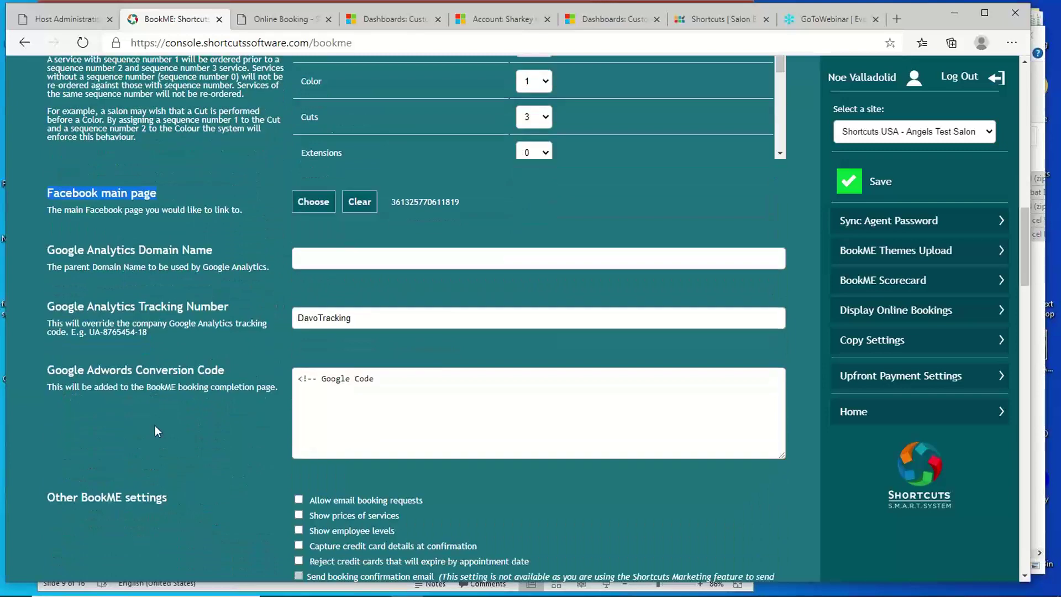
scroll(166, 414, down, 3)
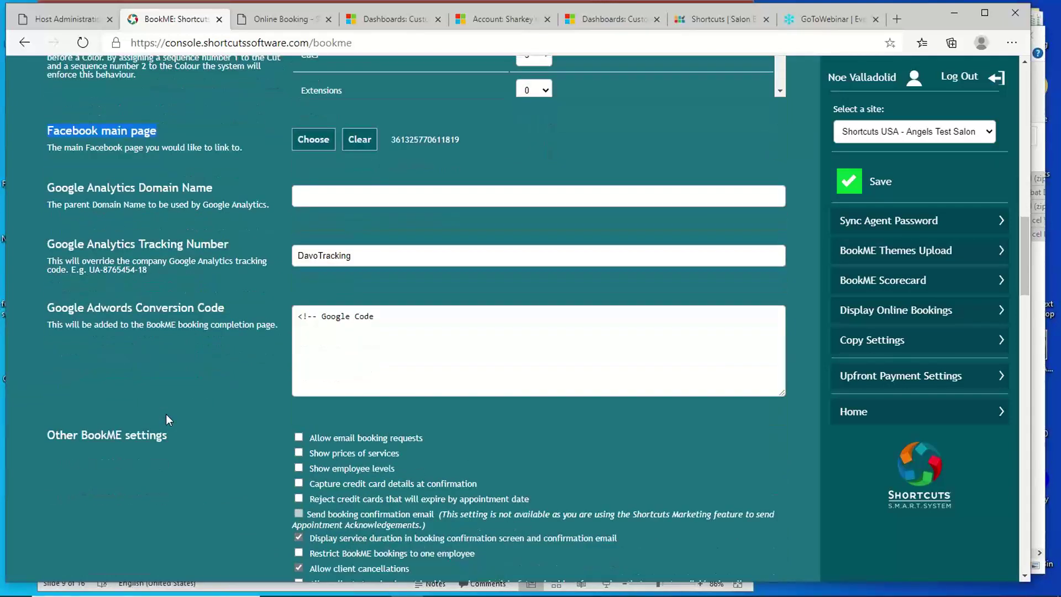
- In the other BookME settings, turn off the service duration display and client cancellations, leaving prices and credit card capture unticked
scroll(165, 420, down, 3)
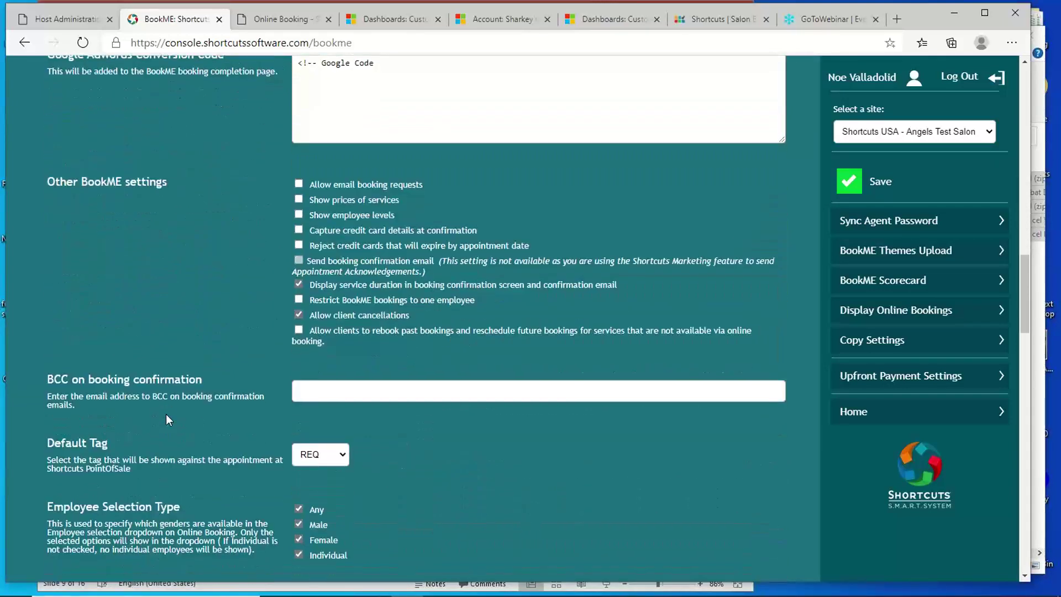
click(298, 199)
click(299, 229)
- Remove Female and Male from the Employee Selection Type, keeping Any and Individual ticked
scroll(299, 314, down, 3)
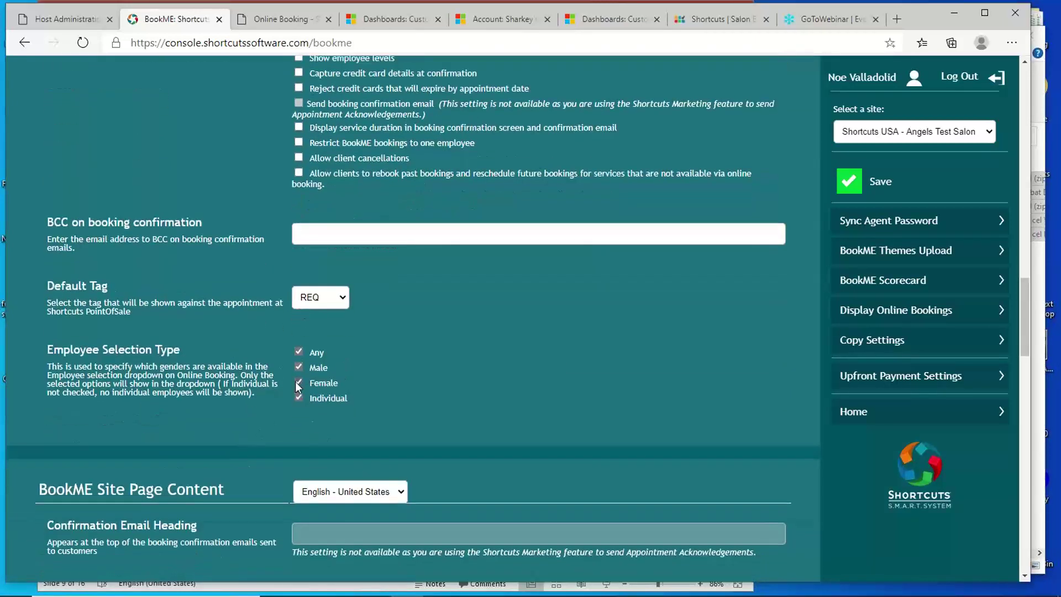
click(299, 383)
click(299, 367)
drag(354, 397, 324, 402)
scroll(358, 397, up, 3)
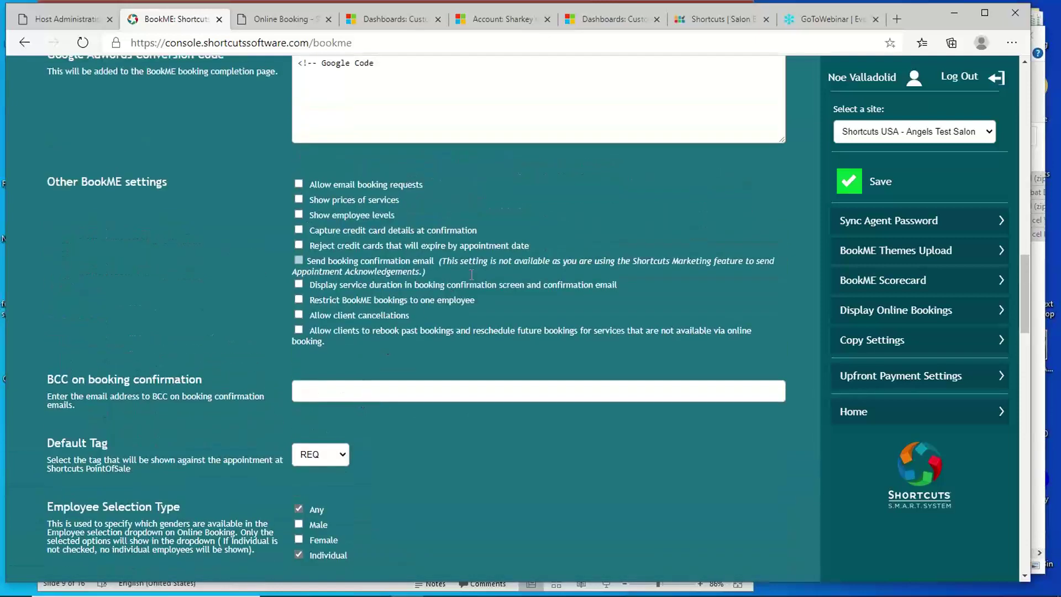
- Try to save the BookME settings for the test salon and return to the console home page
click(835, 182)
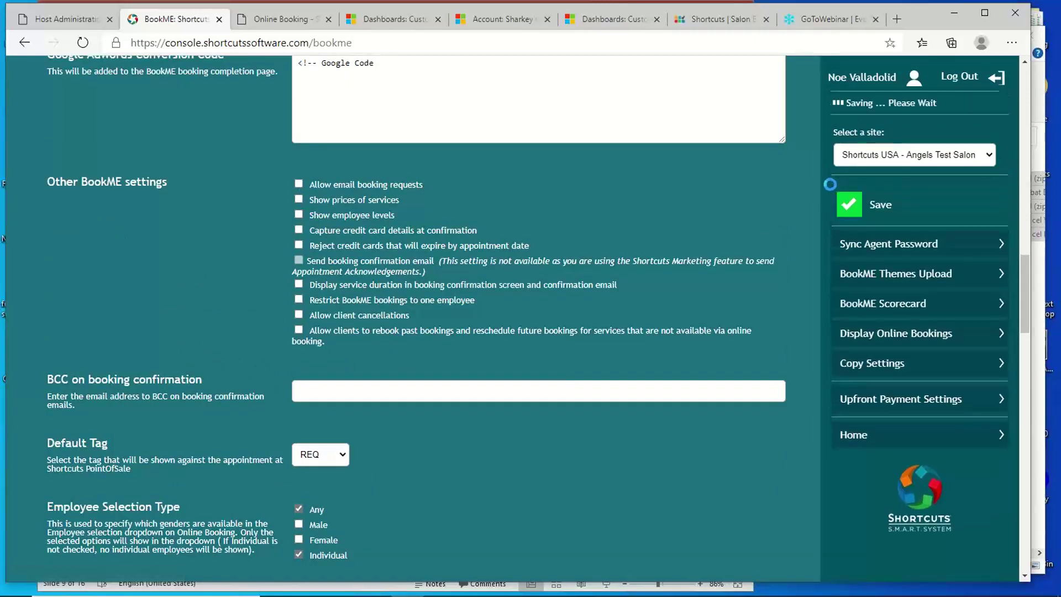
scroll(51, 188, up, 15)
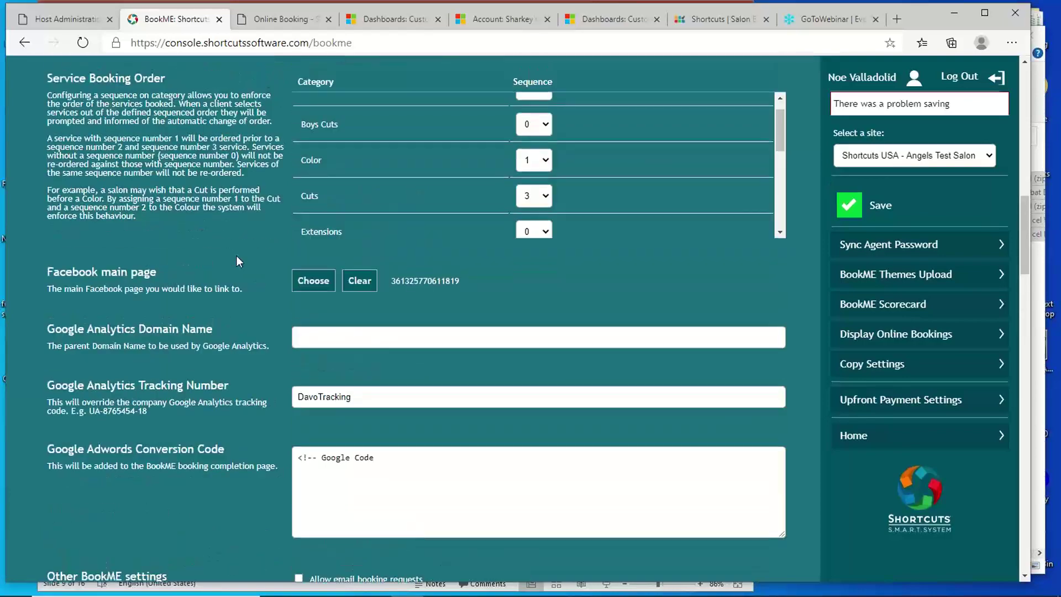
scroll(219, 244, up, 5)
click(48, 136)
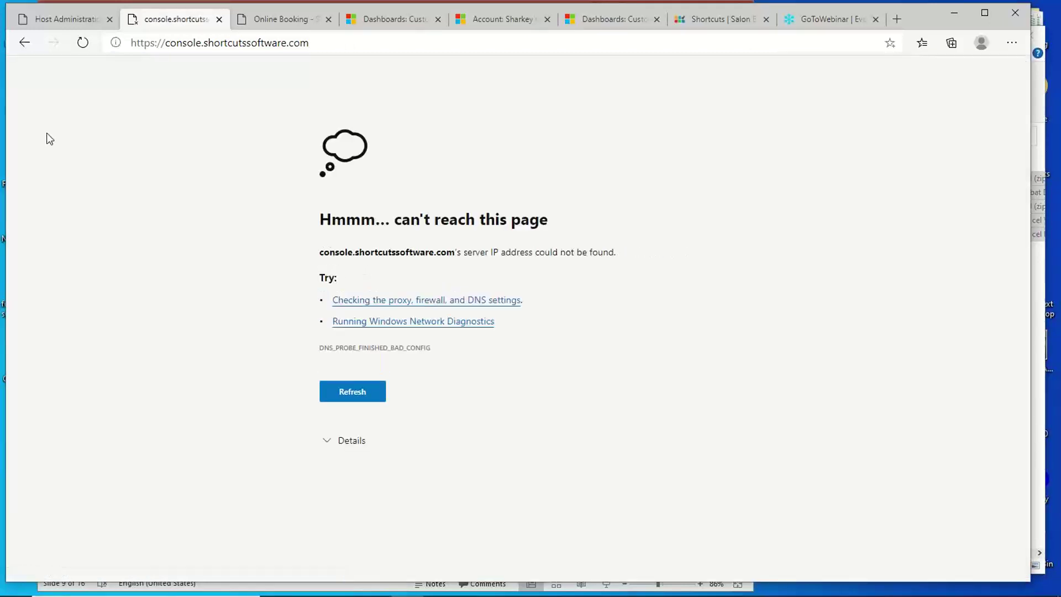
click(83, 42)
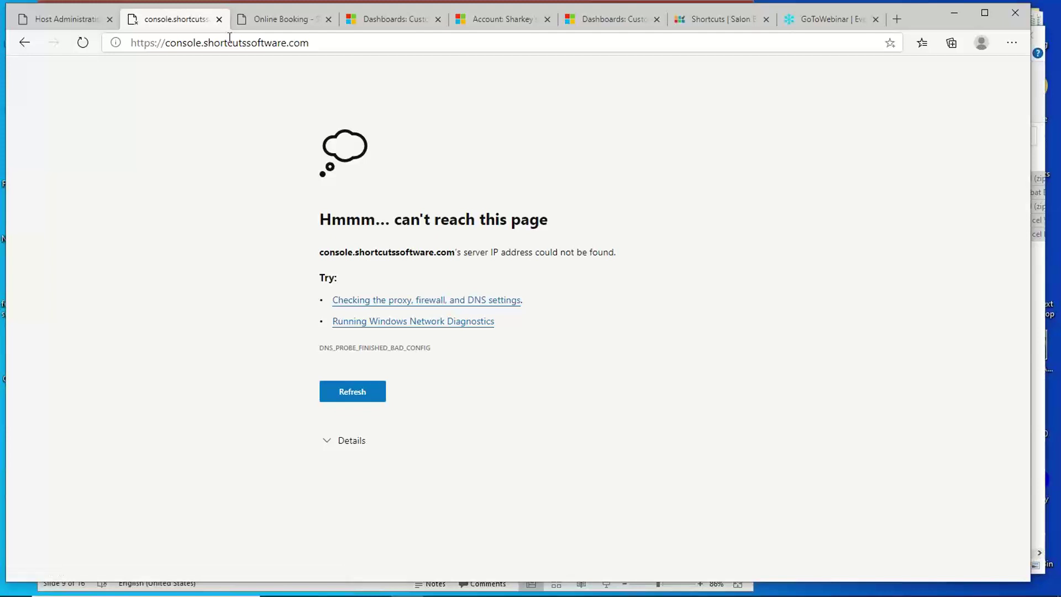
click(229, 37)
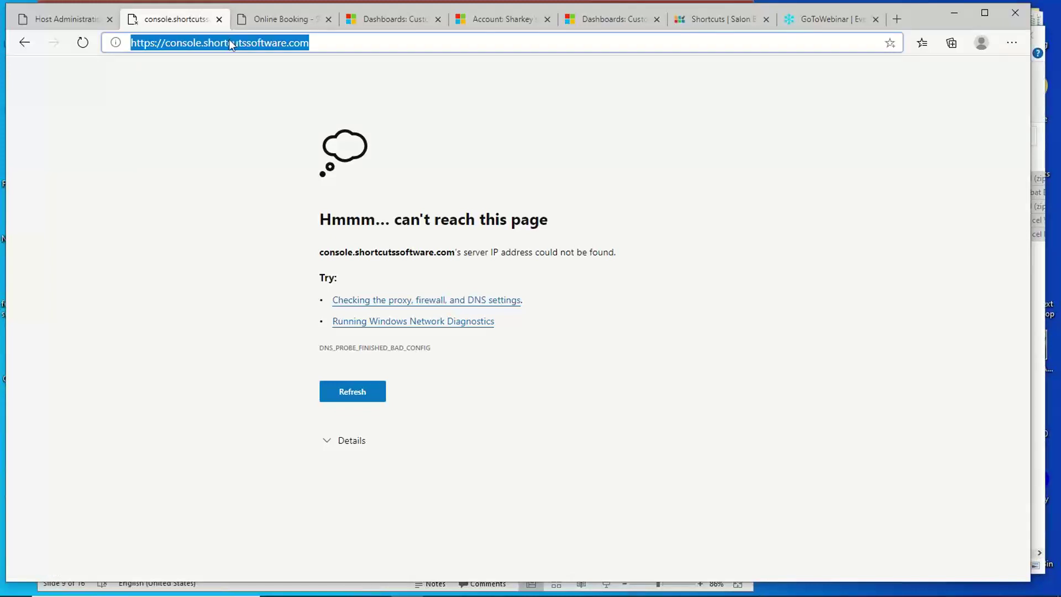
key(Return)
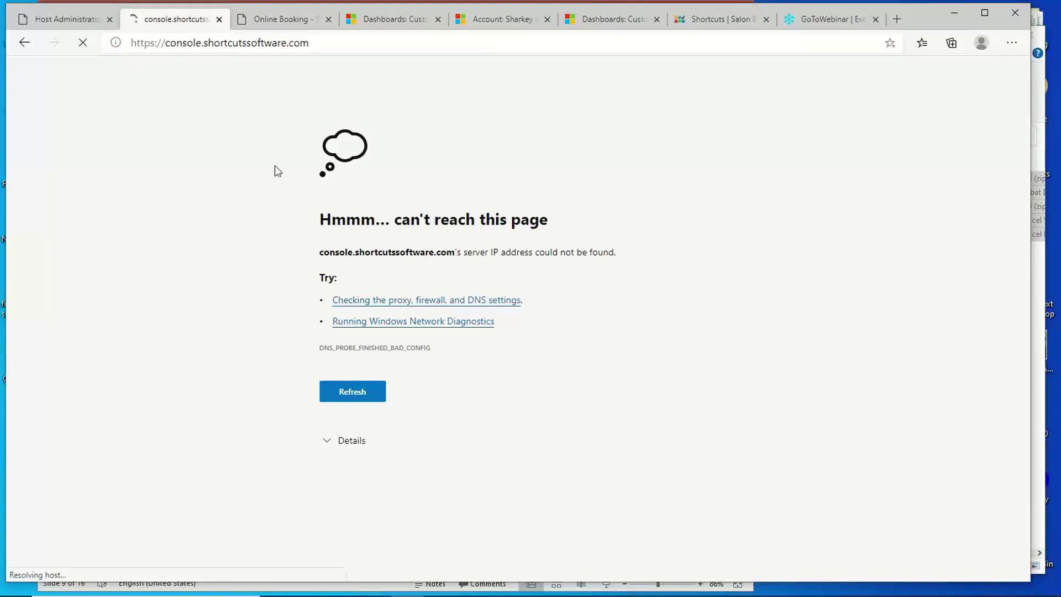
- Switch to PowerPoint, start the slide show from the Live Demo slide and advance to Add Online Booking to FB
mouse_move(490, 594)
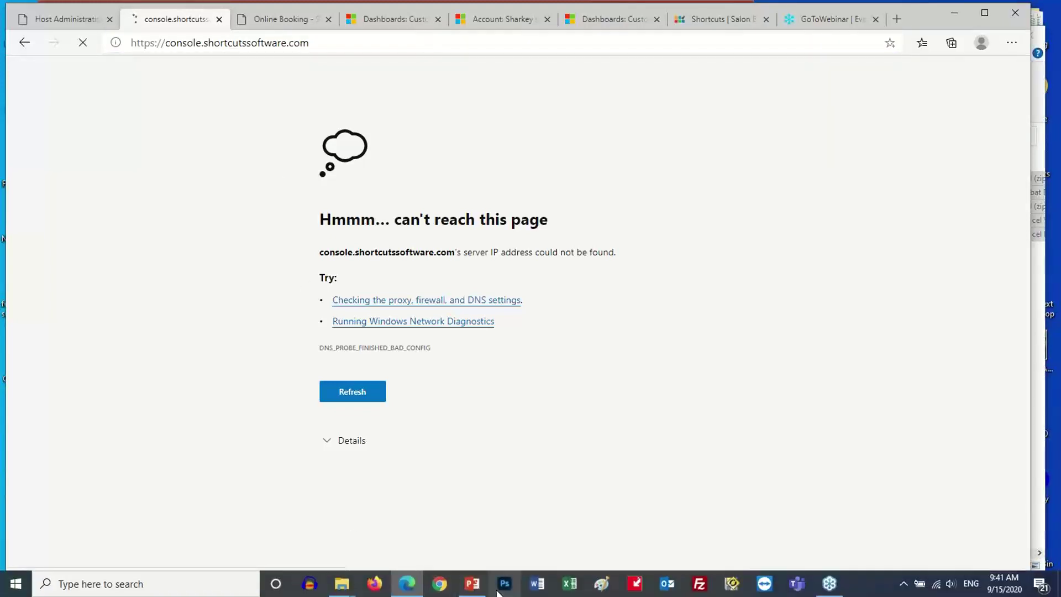
click(470, 584)
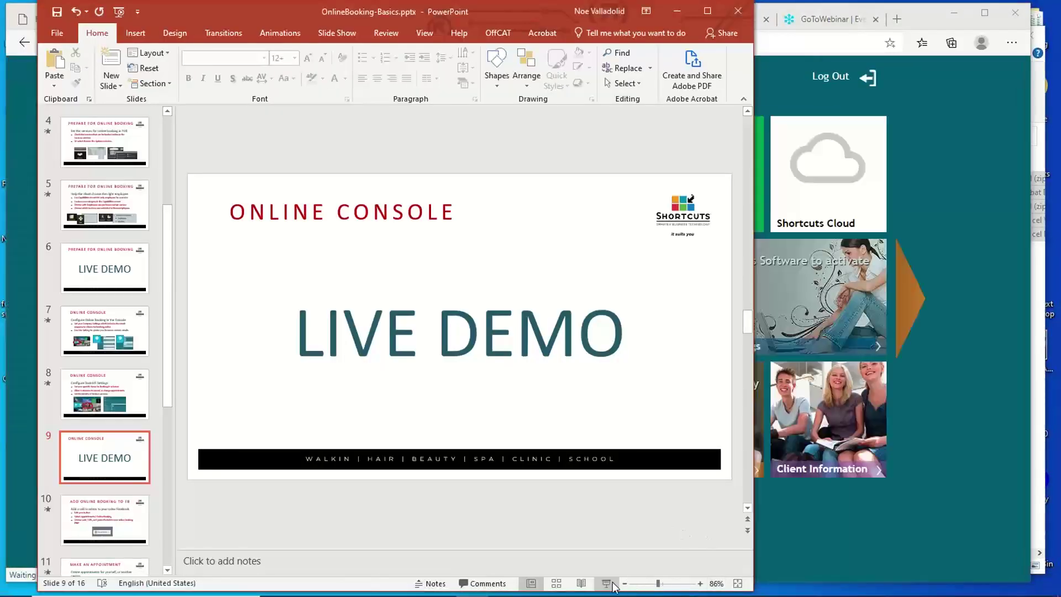
click(606, 583)
click(636, 344)
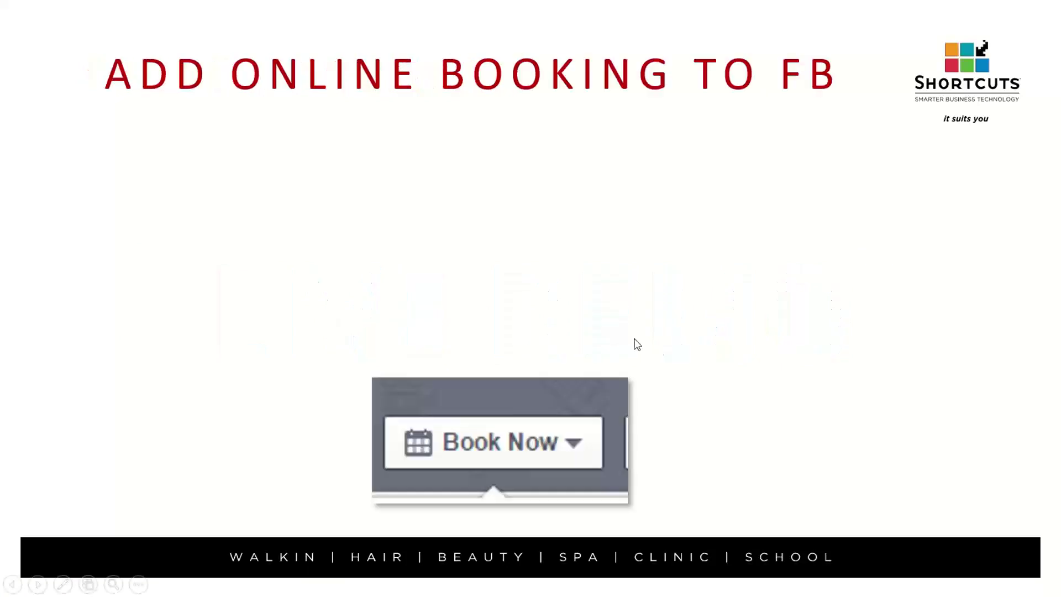